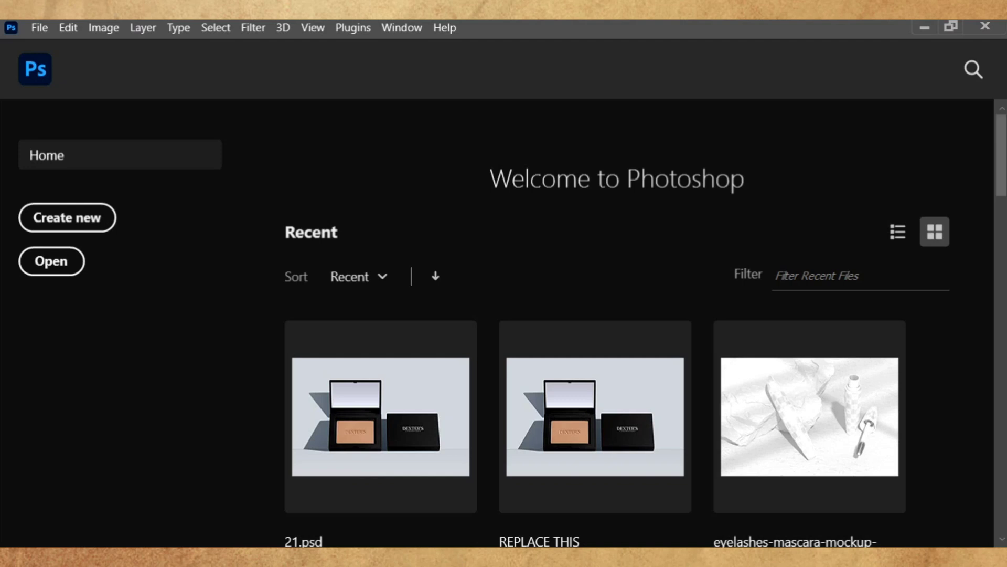
- Create a new Print A4 landscape document named BEHANCE PROJECT with Artboards ticked
{"action": "left_click", "coordinate": [87, 219]}
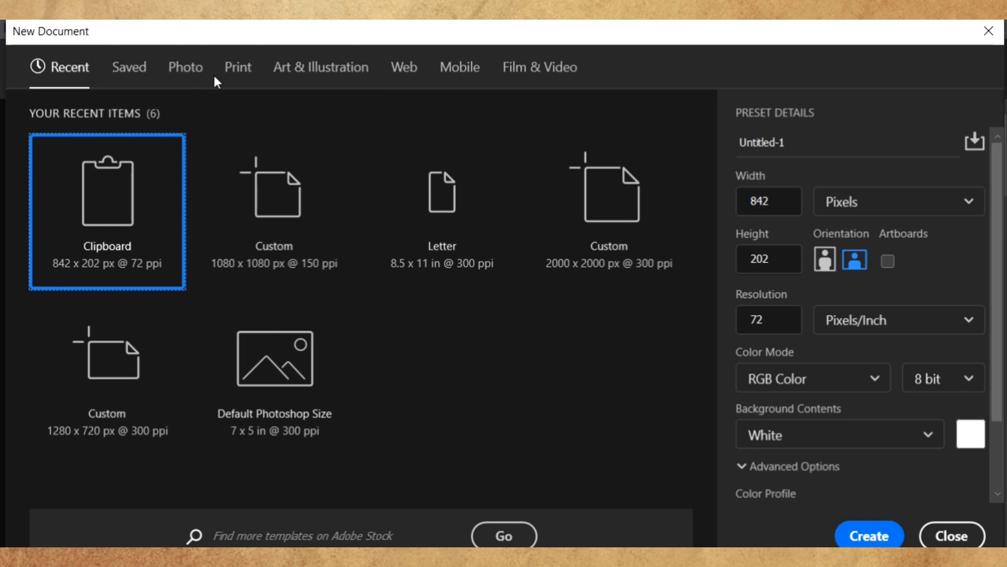
{"action": "left_click", "coordinate": [236, 68]}
{"action": "type", "text": "BEH"}
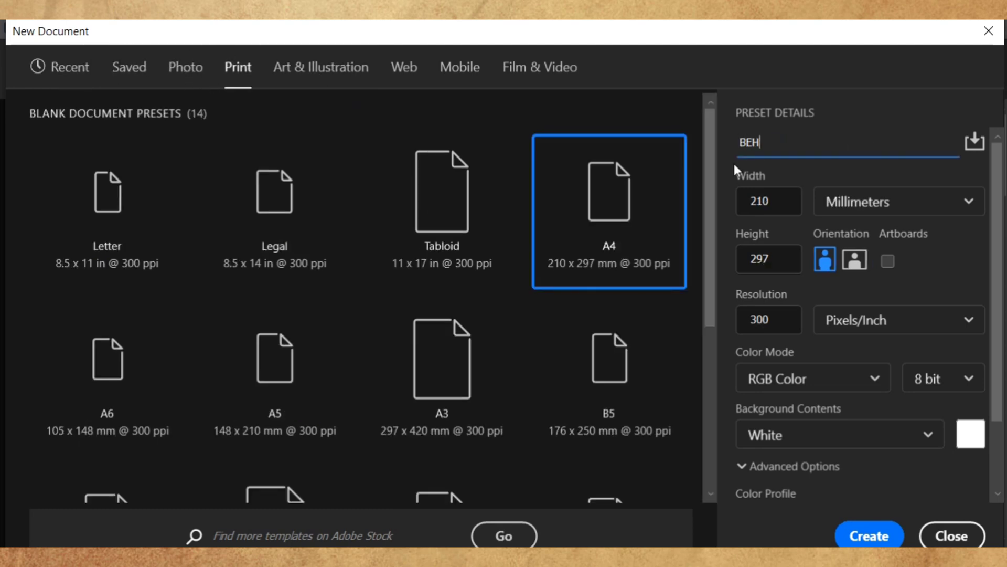
{"action": "type", "text": "ANCE PROJECT"}
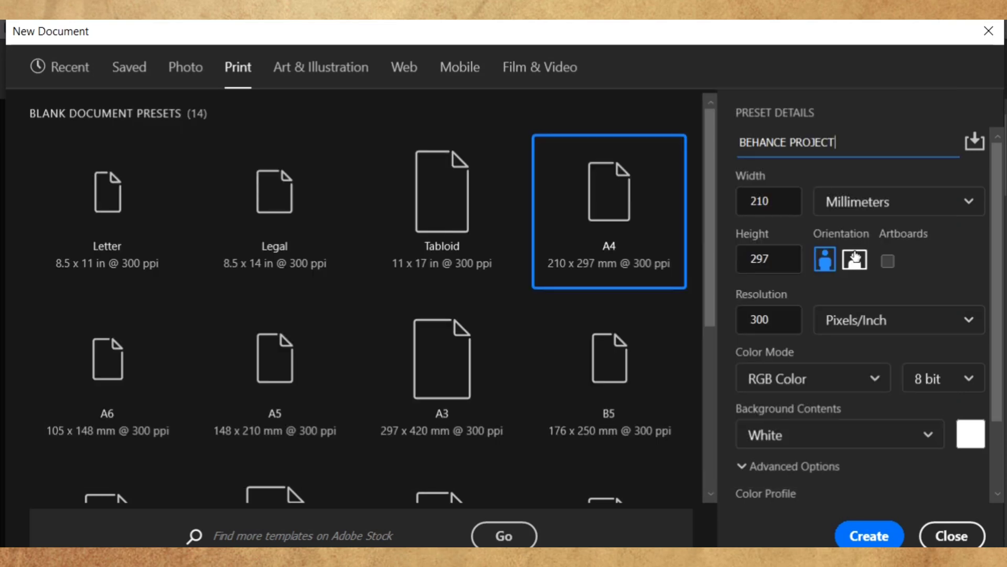
{"action": "left_click", "coordinate": [855, 261]}
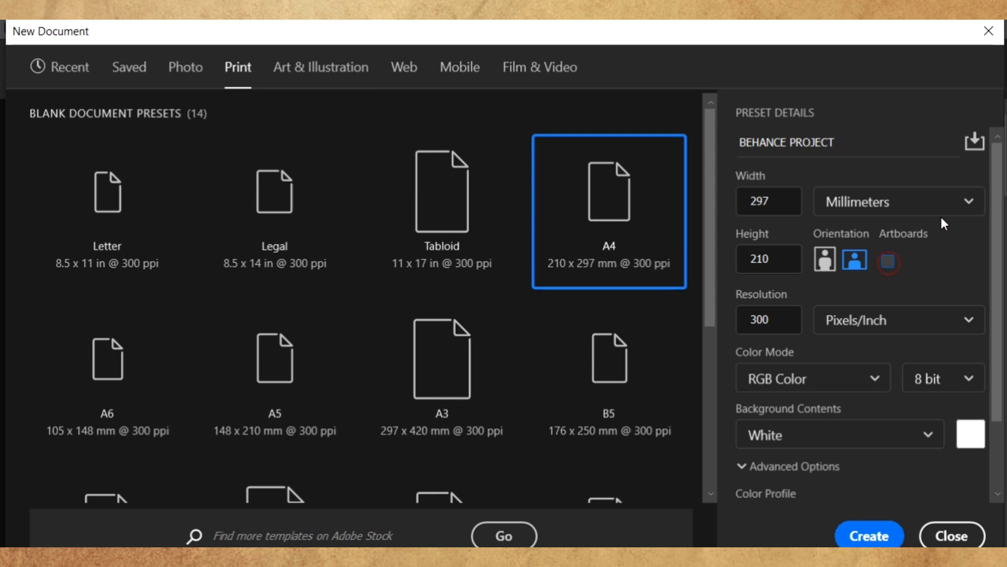
{"action": "scroll", "coordinate": [911, 240], "scroll_direction": "down", "scroll_amount": 3}
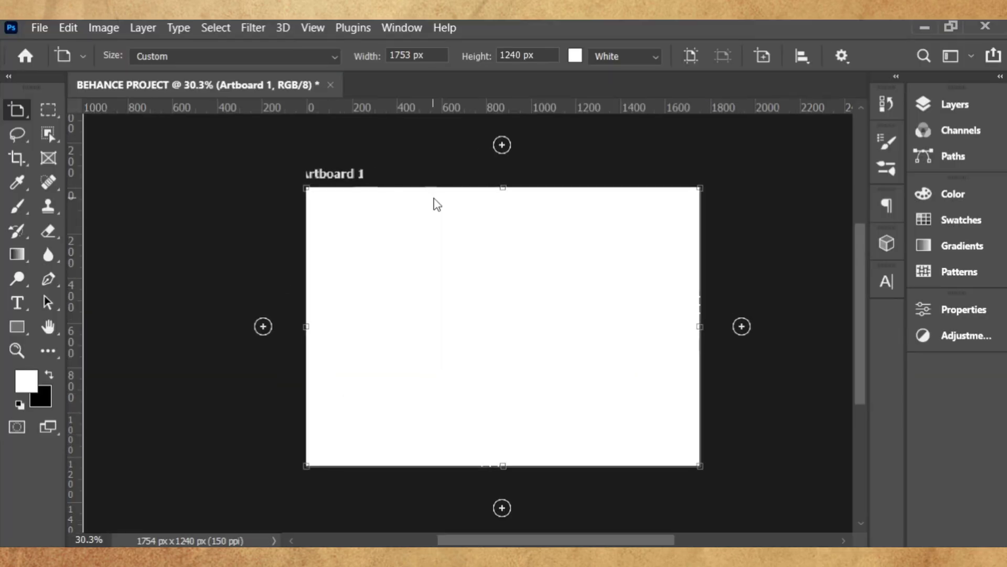
- Add extra artboards to the right of and below Artboard 1
{"action": "scroll", "coordinate": [563, 308], "scroll_direction": "up", "scroll_amount": 1}
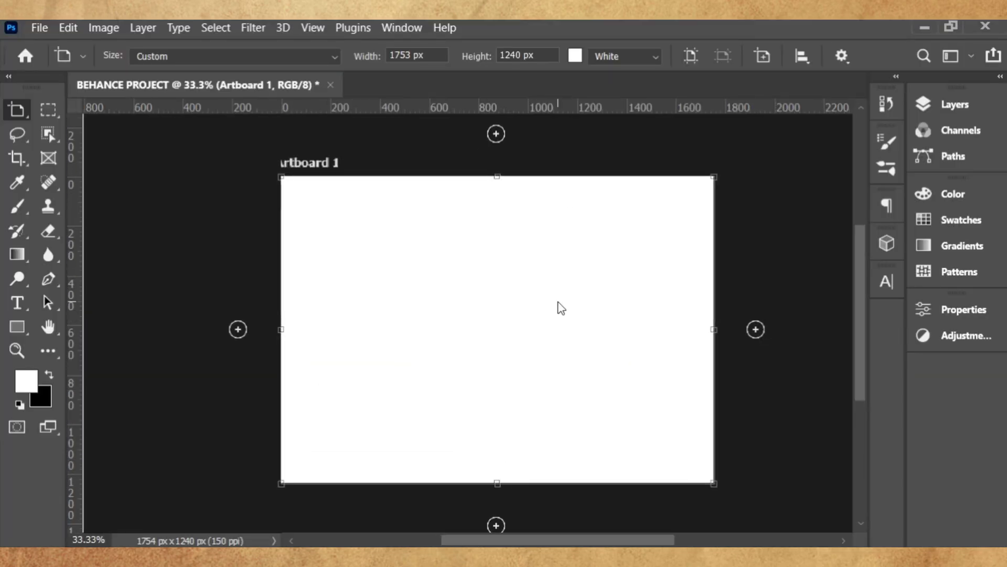
{"action": "left_click", "coordinate": [755, 329]}
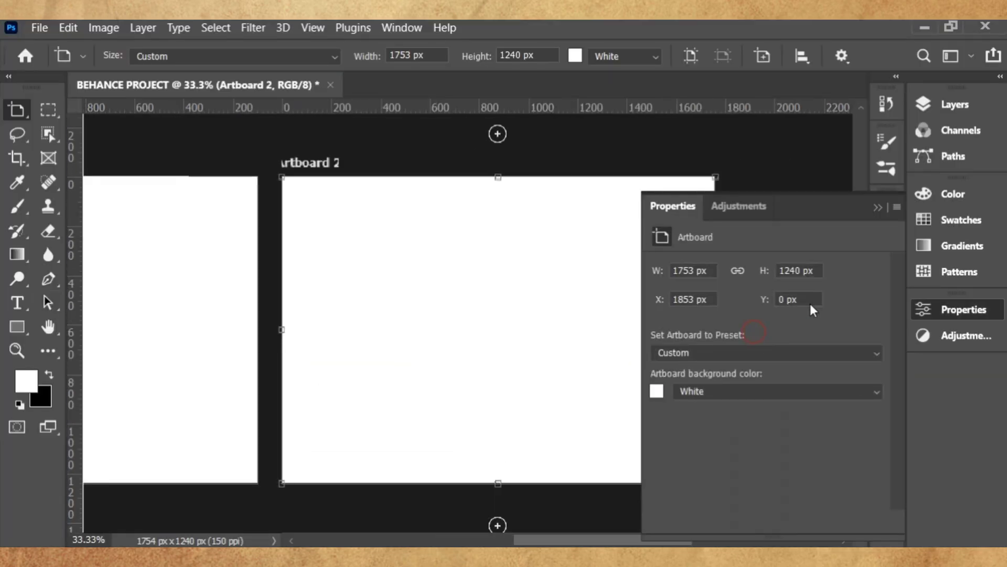
{"action": "left_click", "coordinate": [879, 210]}
{"action": "scroll", "coordinate": [701, 225], "scroll_direction": "down", "scroll_amount": 4}
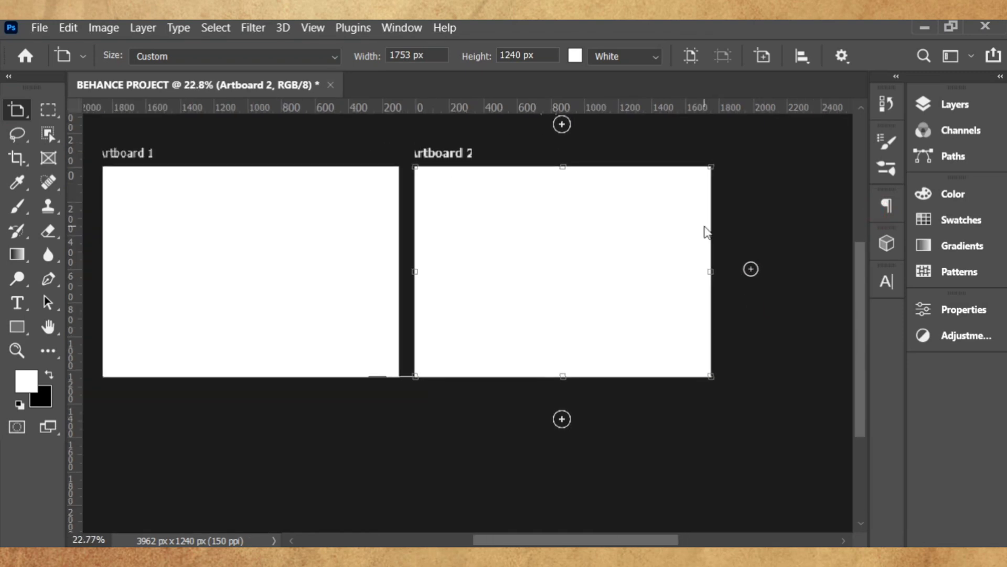
{"action": "scroll", "coordinate": [755, 250], "scroll_direction": "down", "scroll_amount": 1}
{"action": "left_click", "coordinate": [754, 250]}
{"action": "scroll", "coordinate": [756, 252], "scroll_direction": "down", "scroll_amount": 5}
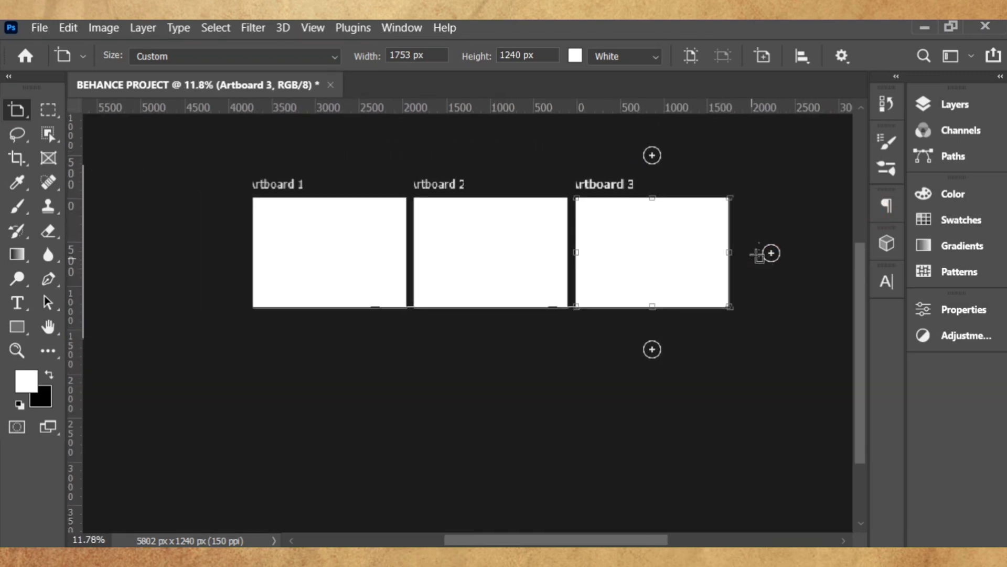
{"action": "left_click", "coordinate": [652, 350]}
{"action": "scroll", "coordinate": [650, 340], "scroll_direction": "up", "scroll_amount": 1}
{"action": "scroll", "coordinate": [652, 336], "scroll_direction": "down", "scroll_amount": 3}
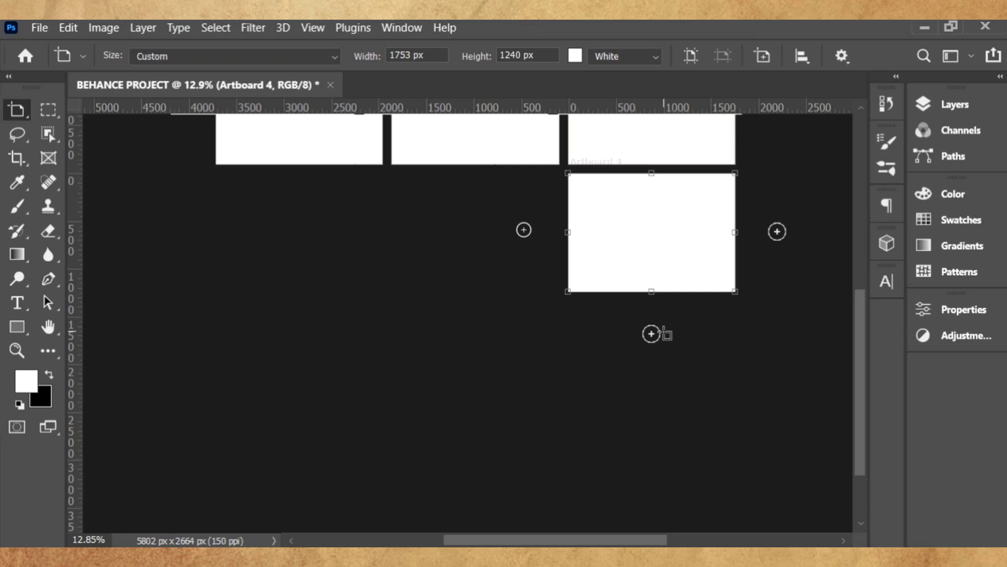
- Delete the extra artboards that were added by mistake
{"action": "key", "text": "Delete"}
{"action": "key", "text": "Delete"}
{"action": "key", "text": "Delete"}
{"action": "key", "text": "v"}
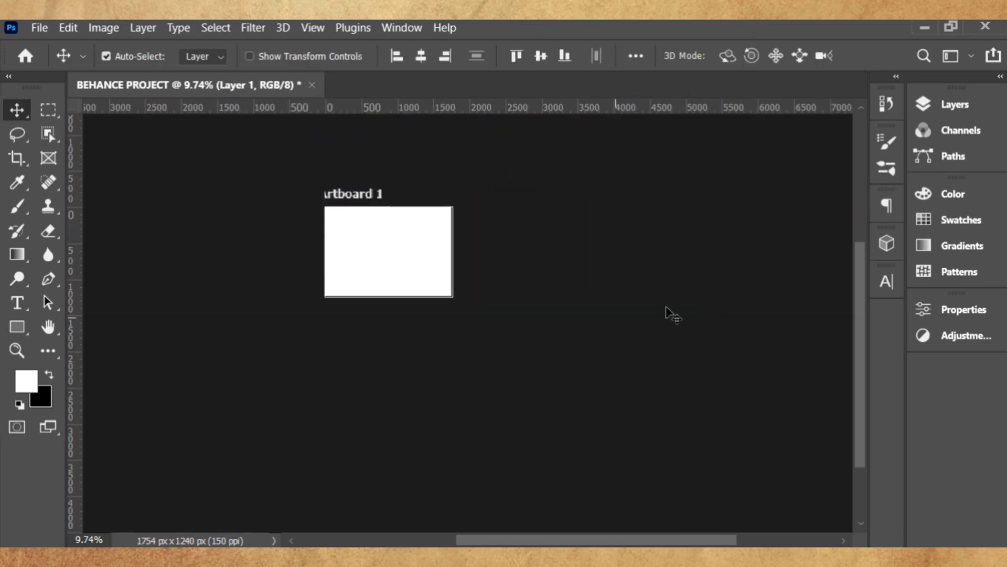
{"action": "scroll", "coordinate": [415, 317], "scroll_direction": "up", "scroll_amount": 2}
{"action": "scroll", "coordinate": [411, 315], "scroll_direction": "up", "scroll_amount": 4}
{"action": "scroll", "coordinate": [449, 294], "scroll_direction": "up", "scroll_amount": 2}
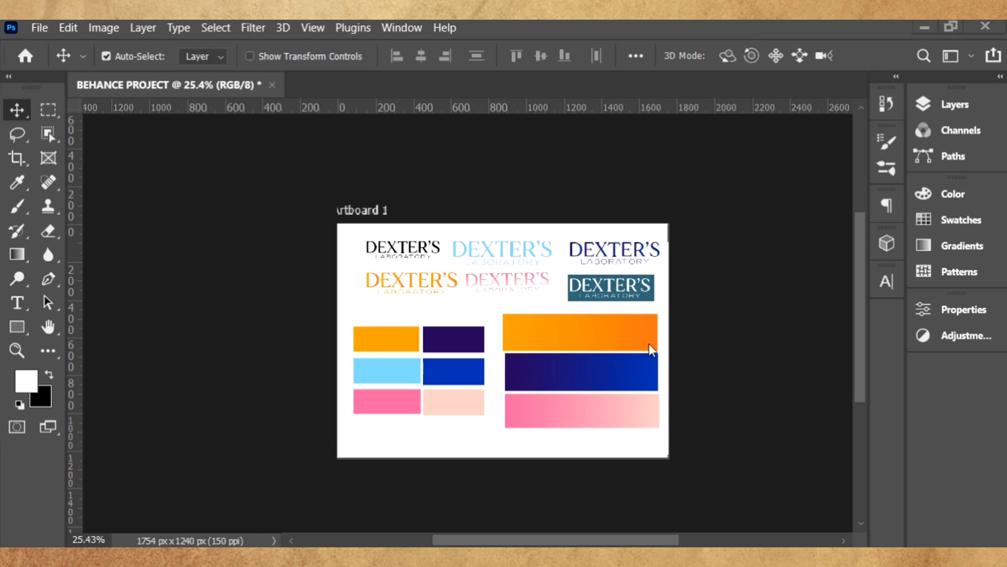
{"action": "scroll", "coordinate": [650, 349], "scroll_direction": "up", "scroll_amount": 1}
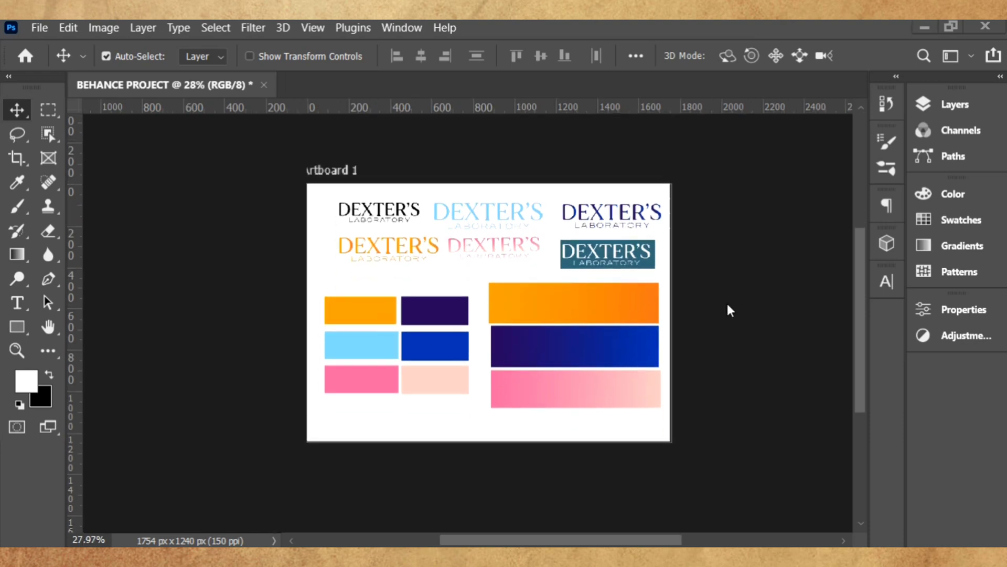
- Add a single new artboard to the right of Artboard 1
{"action": "left_click", "coordinate": [338, 167]}
{"action": "scroll", "coordinate": [428, 171], "scroll_direction": "down", "scroll_amount": 1}
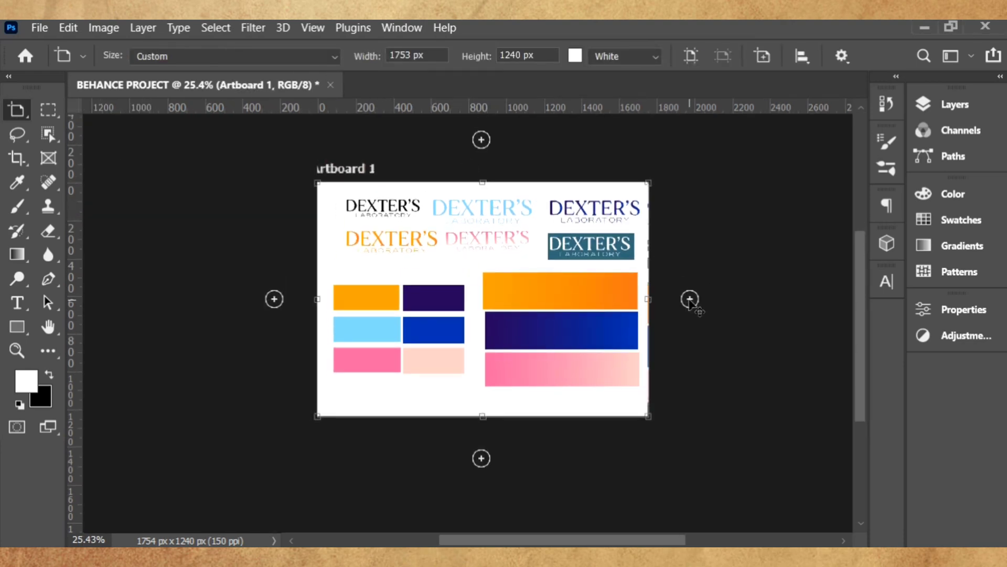
{"action": "left_click", "coordinate": [691, 297]}
{"action": "left_click", "coordinate": [17, 109]}
{"action": "left_click", "coordinate": [724, 179]}
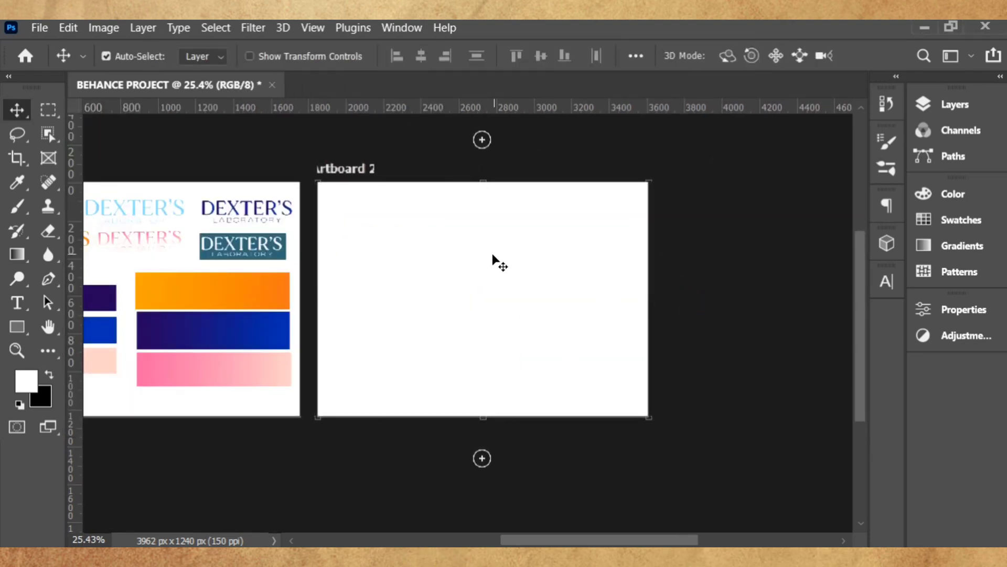
- In the Layers panel, collapse Artboard 1's layers and select Artboard 2
{"action": "left_click", "coordinate": [949, 104]}
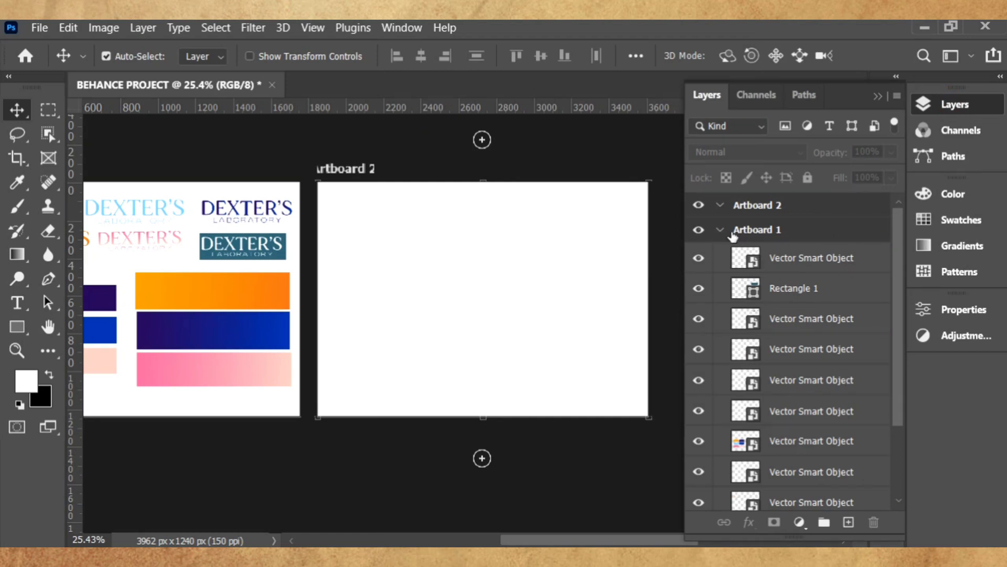
{"action": "left_click", "coordinate": [721, 231]}
{"action": "left_click", "coordinate": [721, 235]}
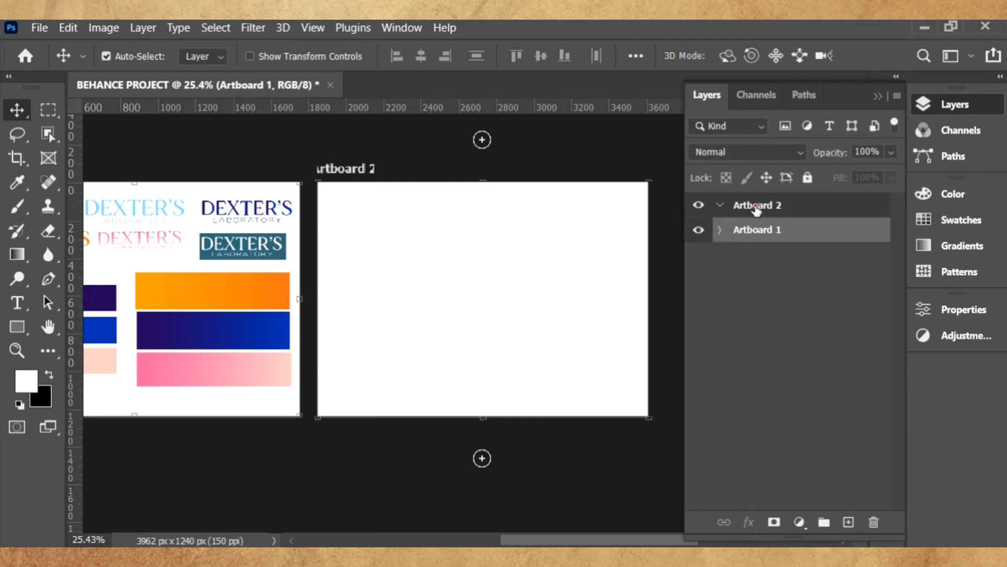
{"action": "left_click", "coordinate": [756, 208]}
- Embed photo 9 on Artboard 2 and scale it until it covers the whole artboard
{"action": "left_click", "coordinate": [40, 28]}
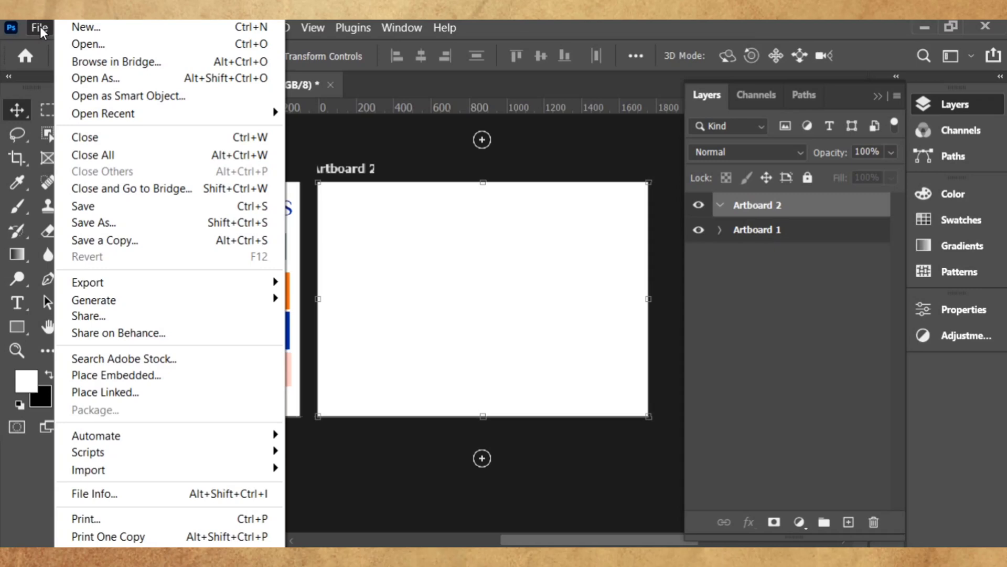
{"action": "left_click", "coordinate": [147, 376]}
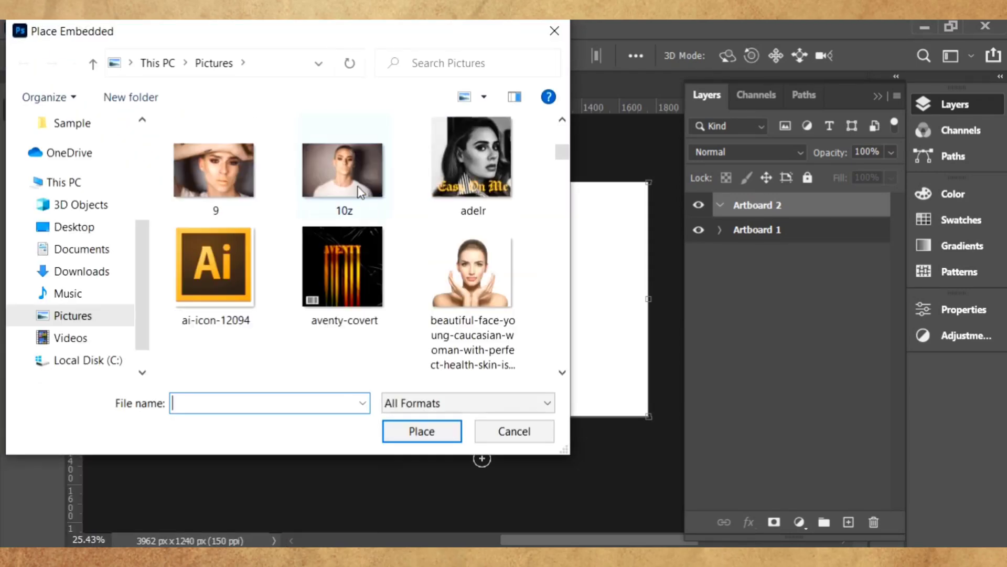
{"action": "left_click", "coordinate": [214, 171]}
{"action": "left_click", "coordinate": [422, 431]}
{"action": "left_click_drag", "start_coordinate": [530, 337], "coordinate": [567, 395]}
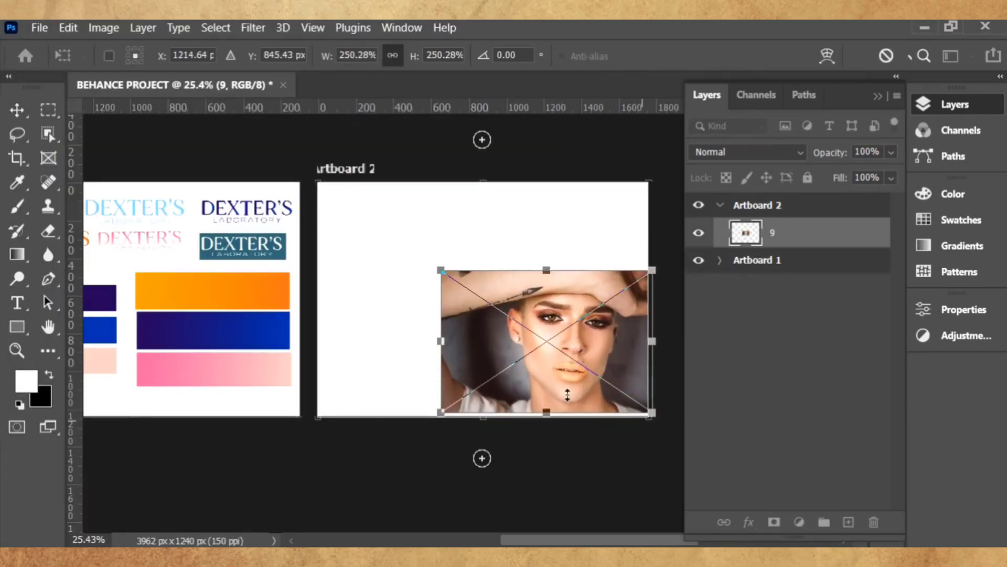
{"action": "left_click_drag", "start_coordinate": [441, 270], "coordinate": [308, 182]}
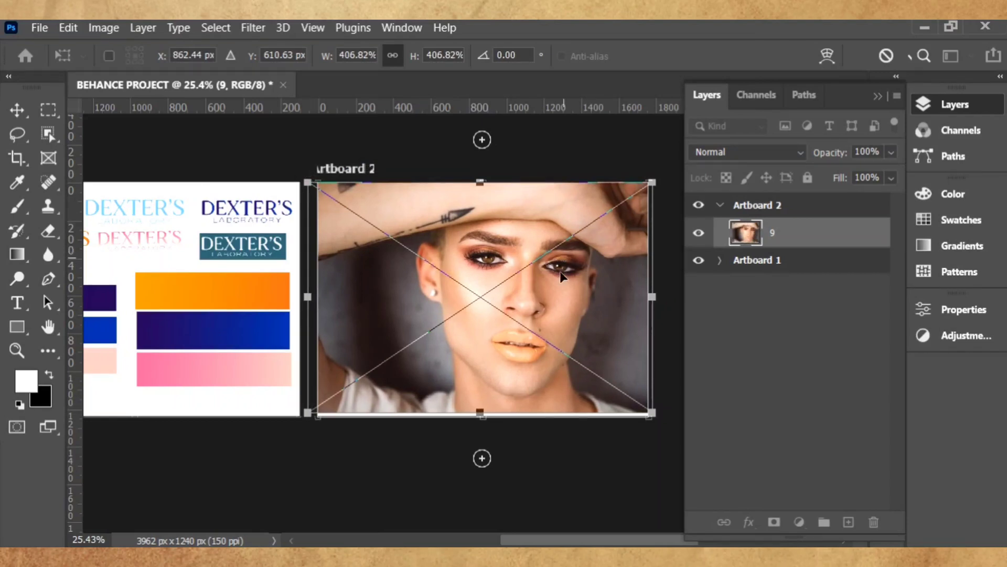
{"action": "left_click_drag", "start_coordinate": [480, 412], "coordinate": [481, 418]}
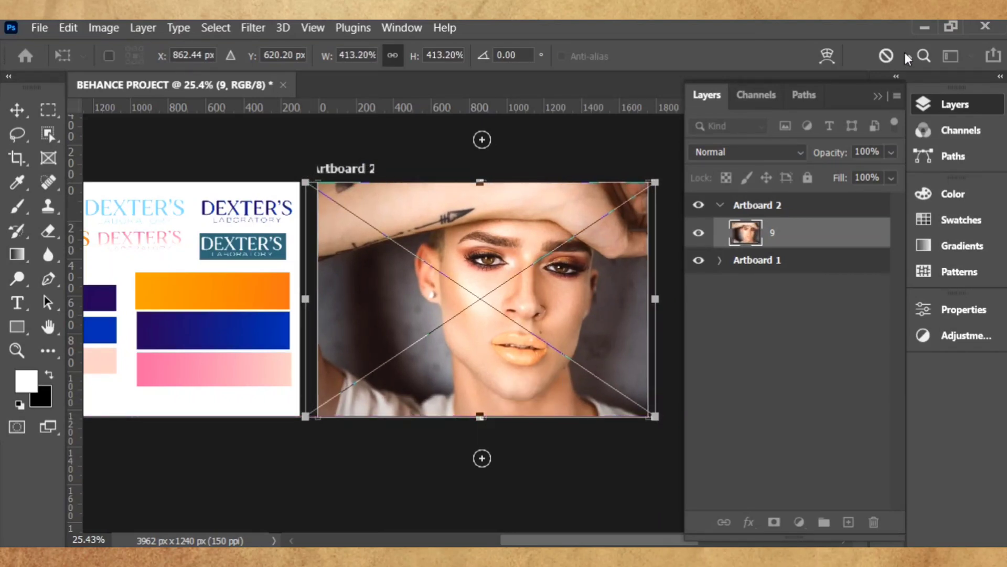
{"action": "left_click", "coordinate": [908, 56]}
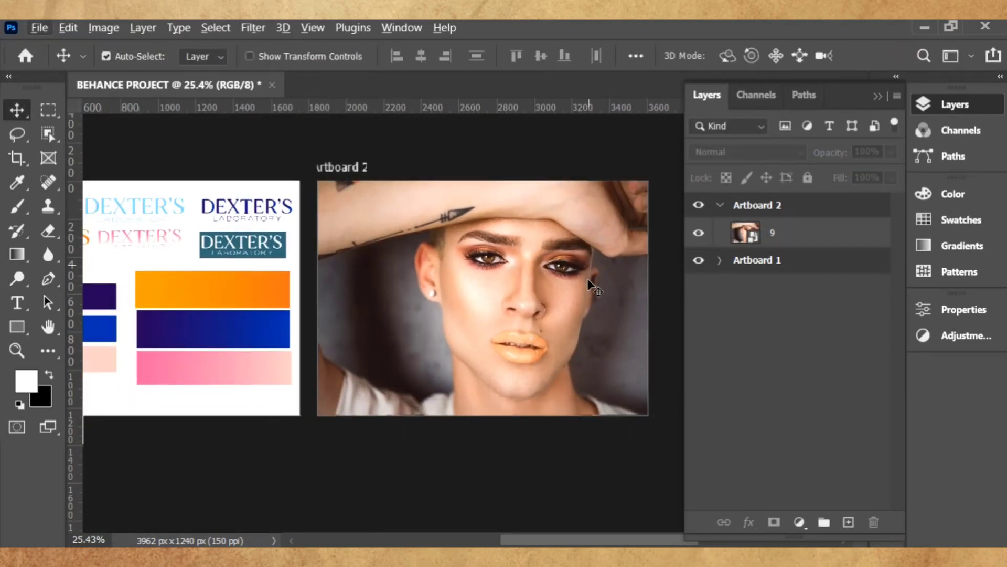
{"action": "scroll", "coordinate": [593, 286], "scroll_direction": "down", "scroll_amount": 1}
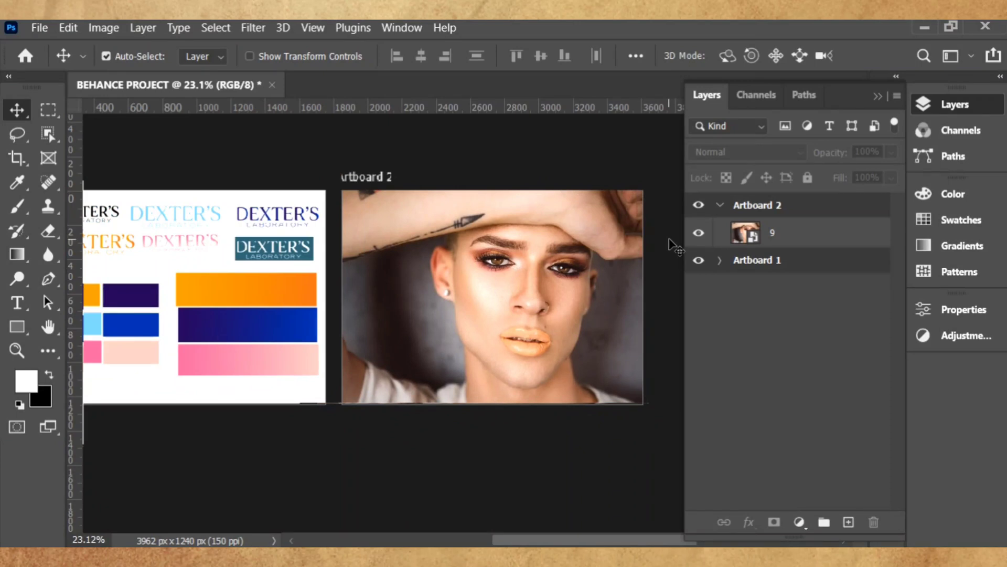
- Copy the blue gradient bar onto the photo and stretch it over all of Artboard 2
{"action": "left_click_drag", "start_coordinate": [266, 331], "coordinate": [642, 318]}
{"action": "left_click", "coordinate": [952, 104]}
{"action": "left_click", "coordinate": [462, 286]}
{"action": "key", "text": "ctrl+t"}
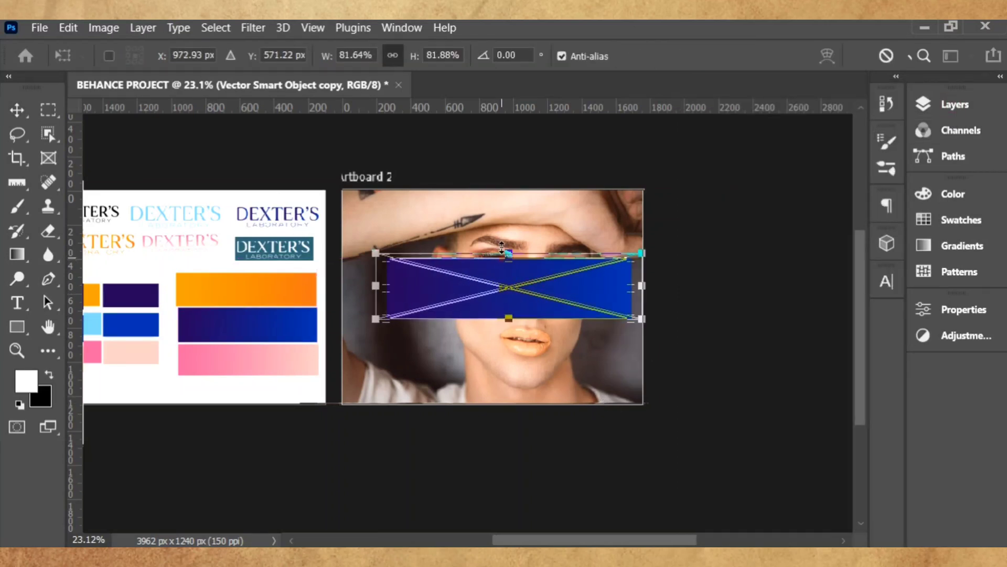
{"action": "left_click_drag", "start_coordinate": [503, 246], "coordinate": [509, 190]}
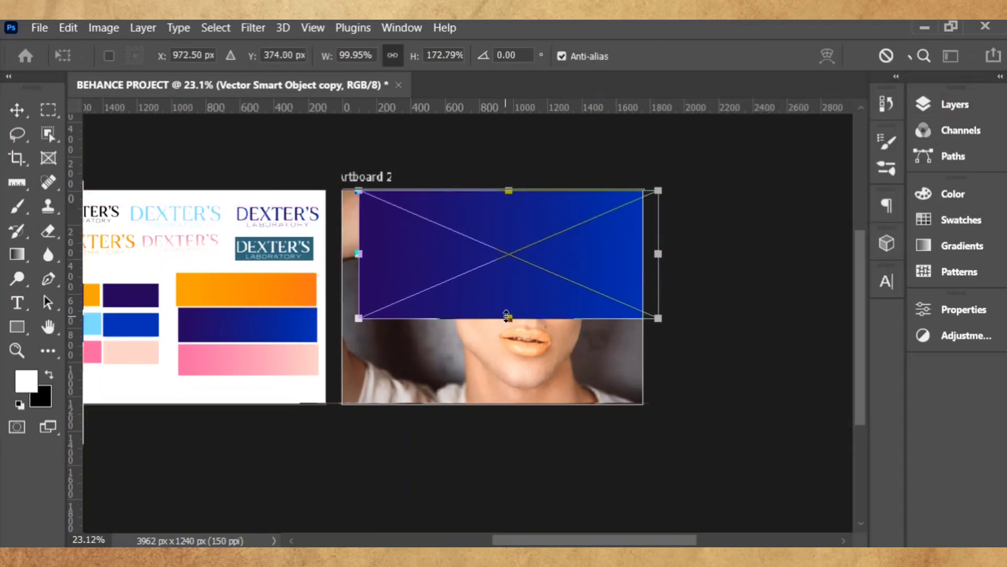
{"action": "left_click_drag", "start_coordinate": [507, 315], "coordinate": [508, 402]}
{"action": "left_click_drag", "start_coordinate": [359, 296], "coordinate": [339, 295]}
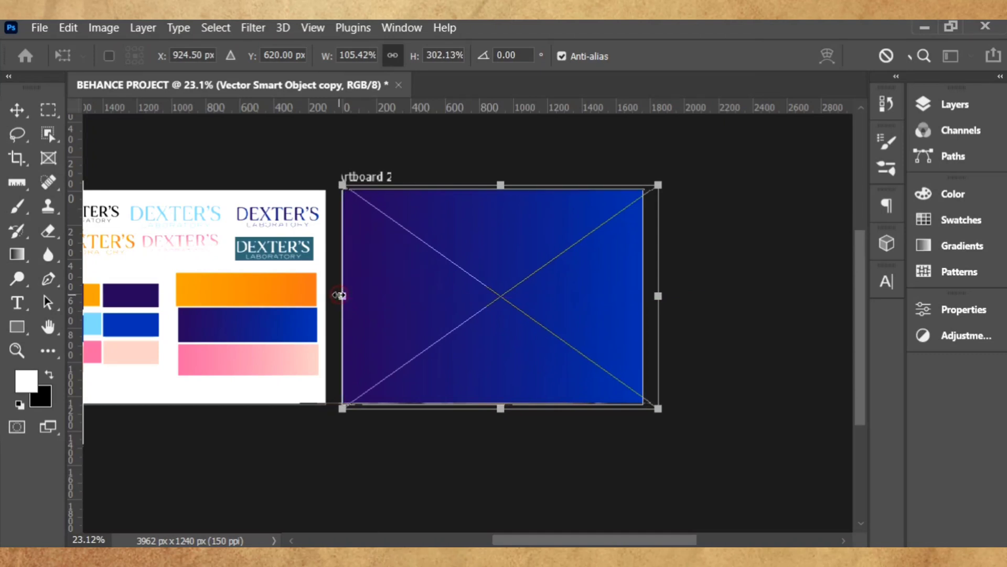
{"action": "key", "text": "Return"}
- Set the blue overlay to Multiply blending with 68% opacity and 96% fill
{"action": "left_click", "coordinate": [960, 103]}
{"action": "left_click", "coordinate": [791, 157]}
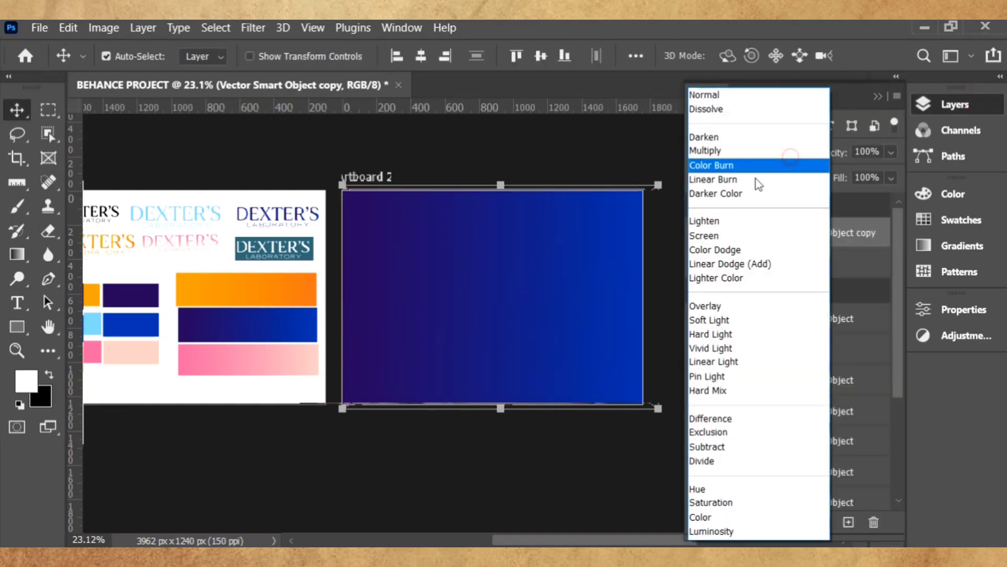
{"action": "left_click", "coordinate": [646, 177]}
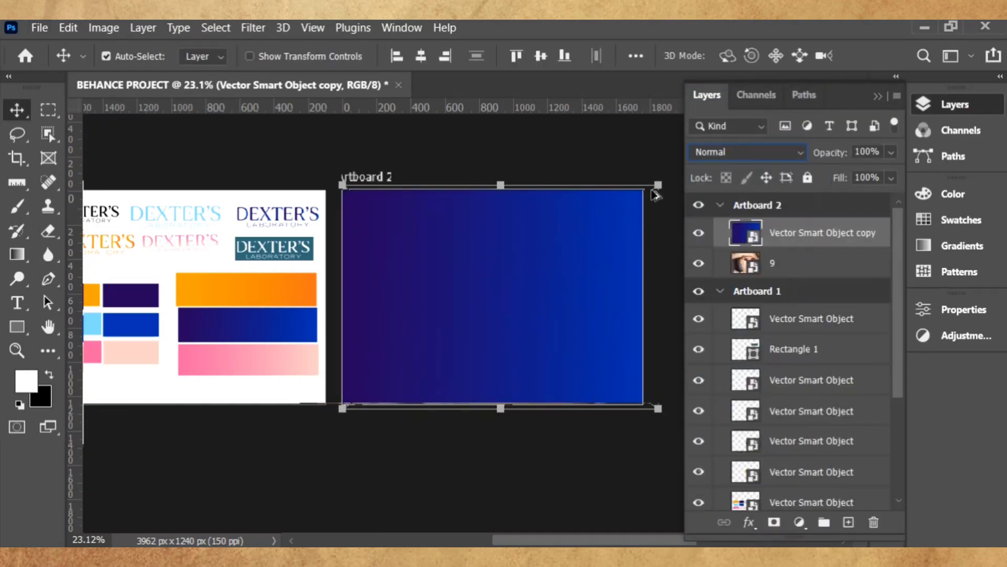
{"action": "left_click", "coordinate": [612, 158]}
{"action": "scroll", "coordinate": [637, 164], "scroll_direction": "up", "scroll_amount": 3}
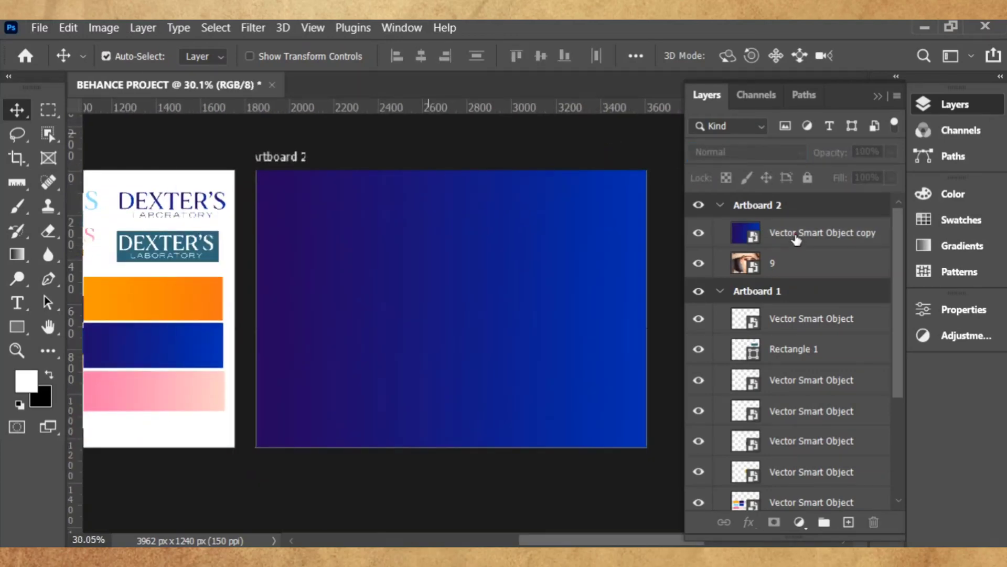
{"action": "left_click", "coordinate": [797, 237]}
{"action": "left_click", "coordinate": [777, 151]}
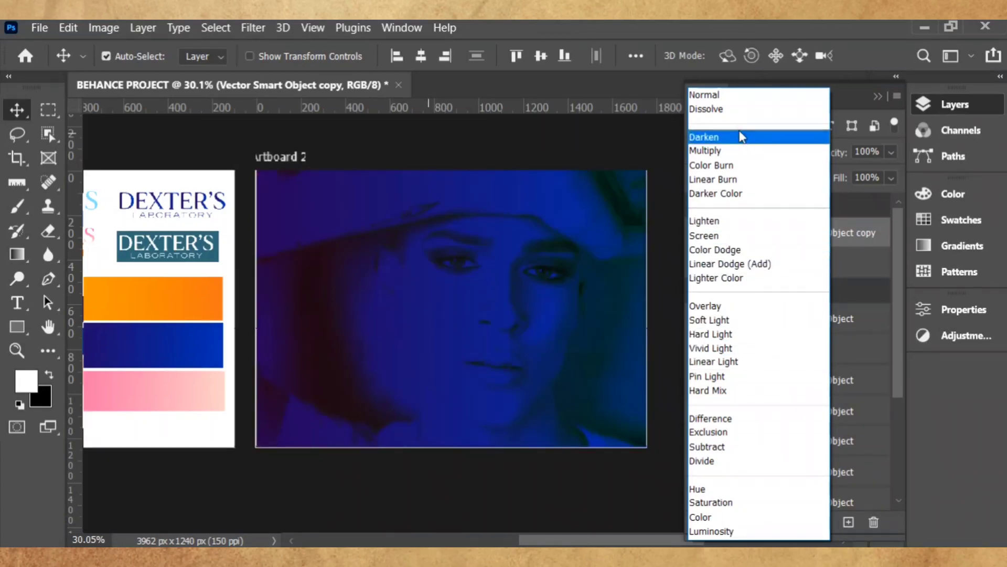
{"action": "left_click", "coordinate": [743, 150]}
{"action": "left_click_drag", "start_coordinate": [845, 157], "coordinate": [837, 184]}
{"action": "left_click", "coordinate": [864, 177]}
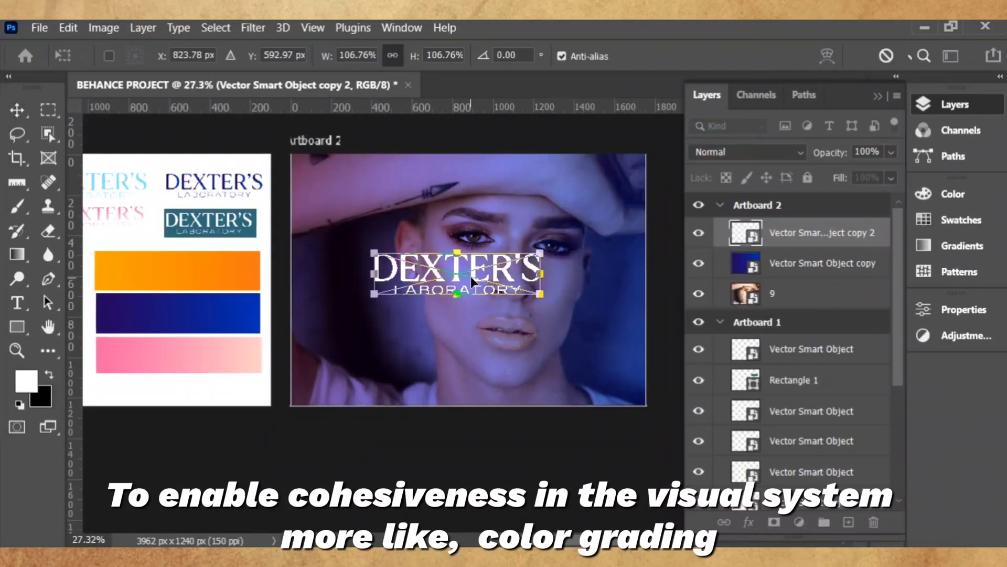
- Enlarge the white DEXTER'S LABORATORY logo to about 123% and centre it on the portrait
{"action": "left_click_drag", "start_coordinate": [514, 294], "coordinate": [487, 282]}
{"action": "left_click_drag", "start_coordinate": [551, 292], "coordinate": [575, 304]}
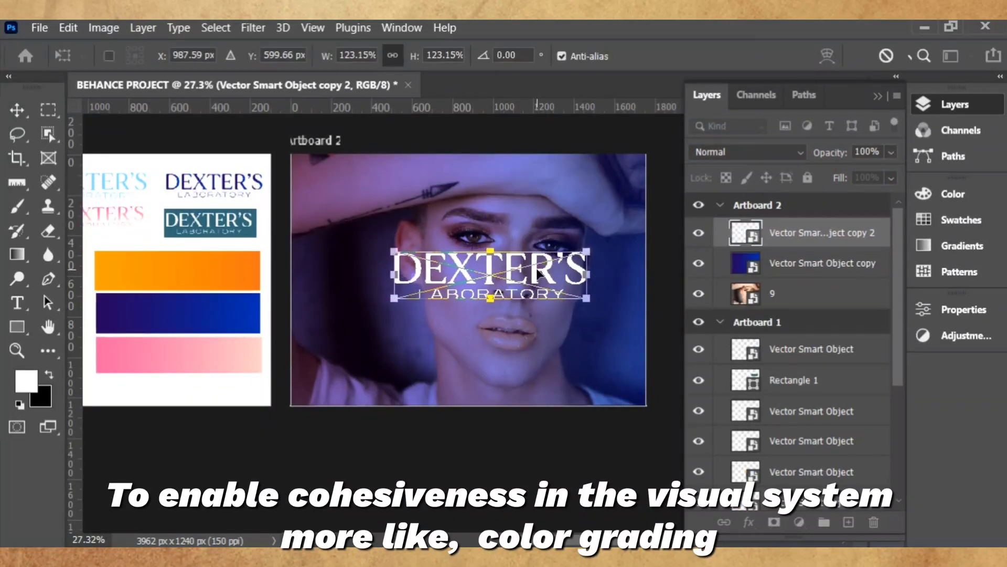
{"action": "left_click_drag", "start_coordinate": [517, 272], "coordinate": [527, 277]}
{"action": "left_click", "coordinate": [912, 55]}
{"action": "left_click", "coordinate": [799, 265], "text": "shift"}
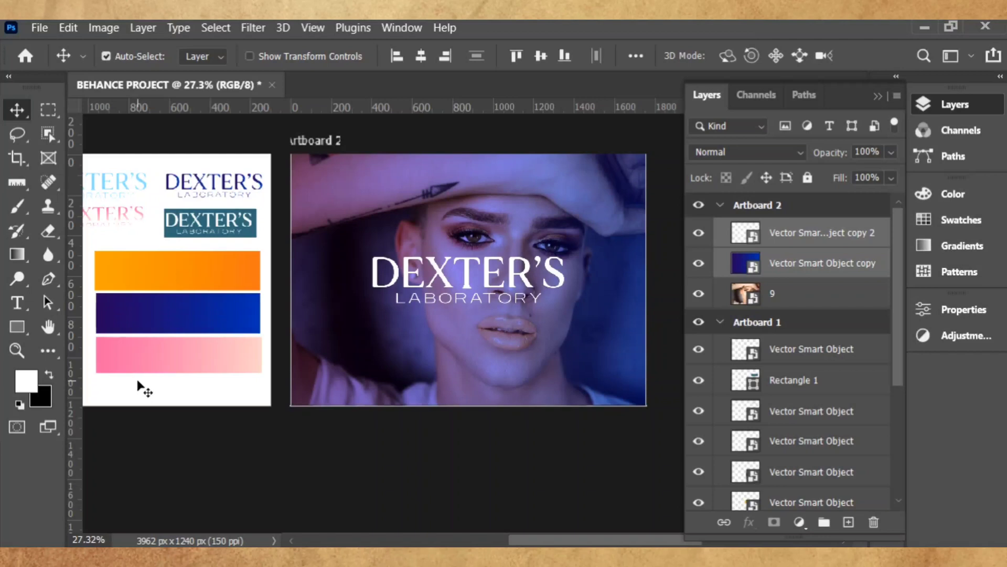
- Duplicate the blue overlay to deepen the tint, lower the original's fill, and lock both overlays
{"action": "key", "text": "ctrl+j"}
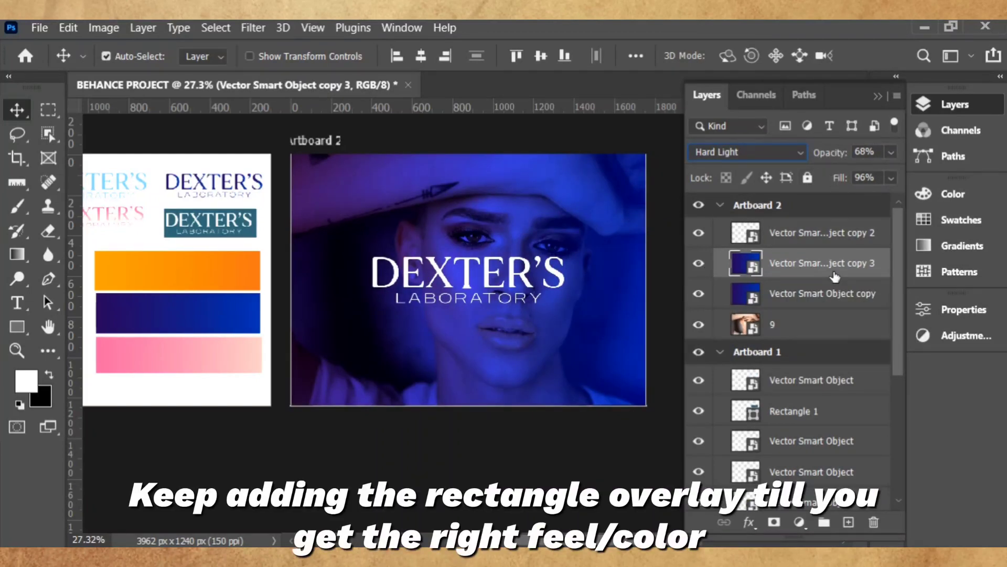
{"action": "left_click", "coordinate": [834, 293]}
{"action": "left_click_drag", "start_coordinate": [834, 178], "coordinate": [832, 184]}
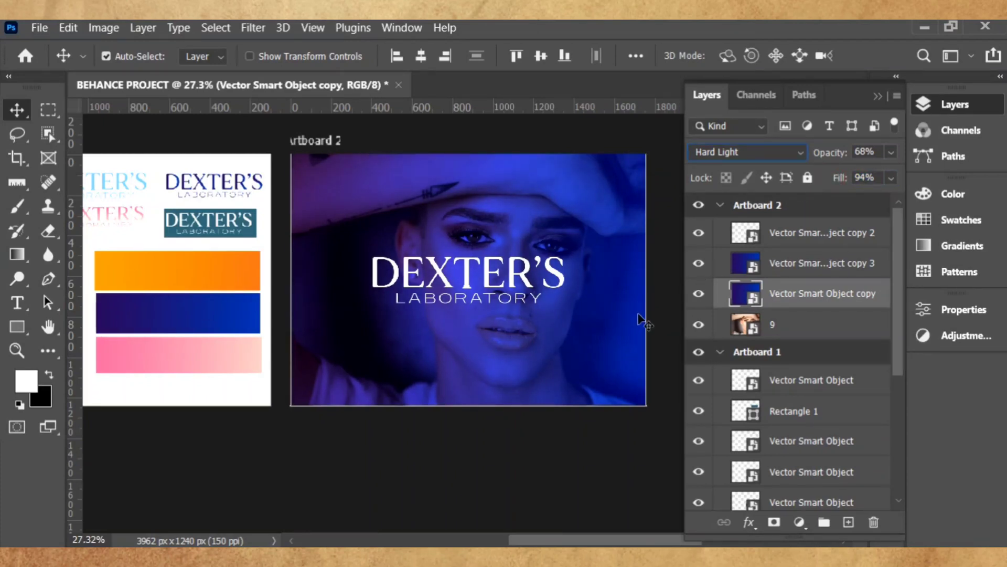
{"action": "left_click", "coordinate": [813, 263]}
{"action": "left_click", "coordinate": [808, 178]}
{"action": "left_click", "coordinate": [813, 293]}
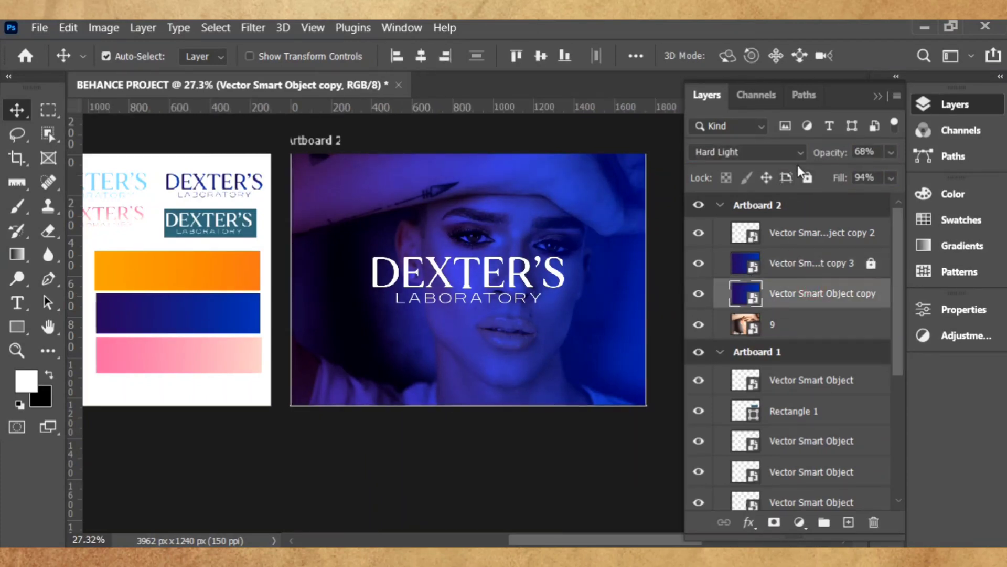
{"action": "left_click", "coordinate": [807, 177]}
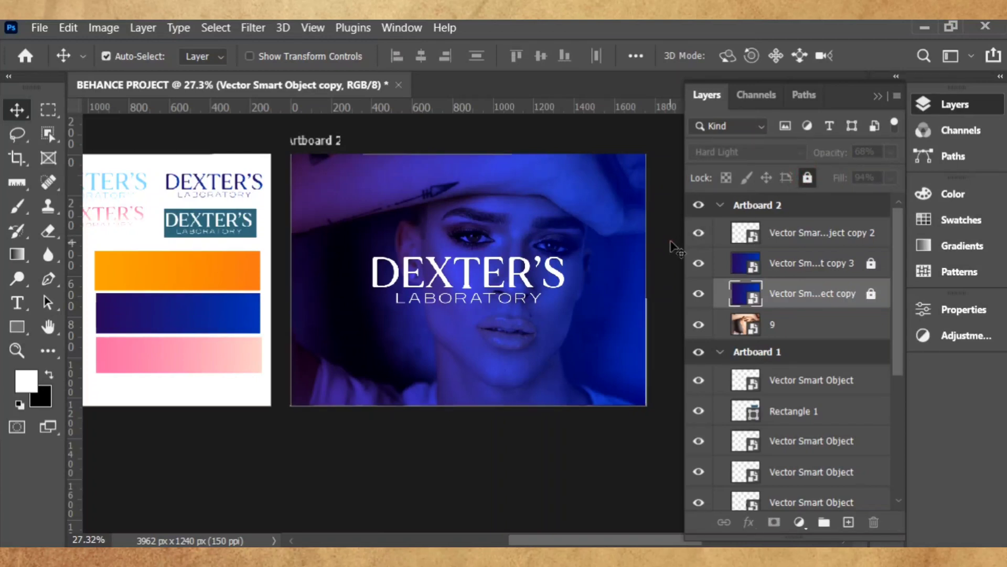
{"action": "left_click", "coordinate": [657, 265]}
{"action": "scroll", "coordinate": [595, 303], "scroll_direction": "up", "scroll_amount": 1}
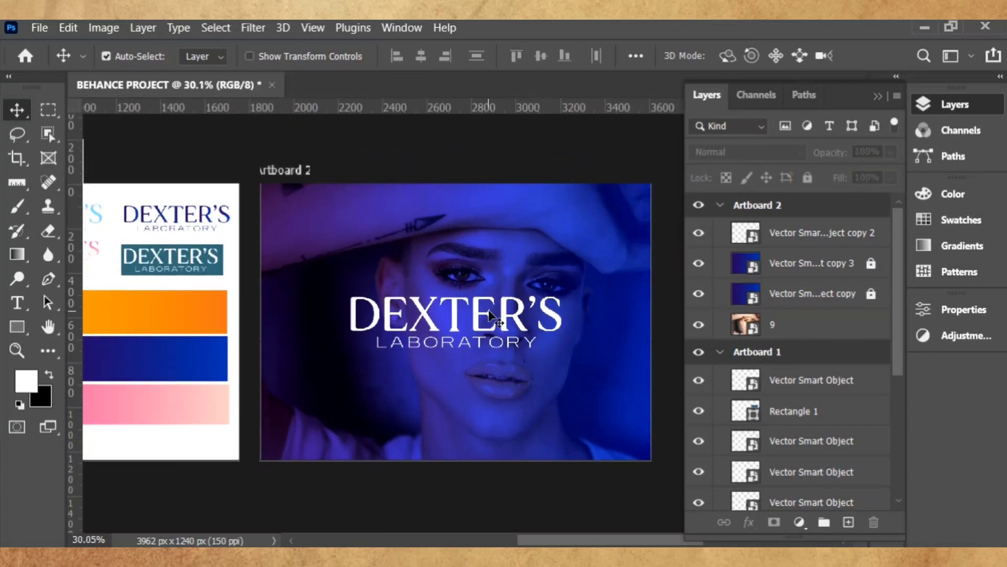
{"action": "scroll", "coordinate": [414, 315], "scroll_direction": "up", "scroll_amount": 3}
{"action": "scroll", "coordinate": [414, 314], "scroll_direction": "down", "scroll_amount": 2}
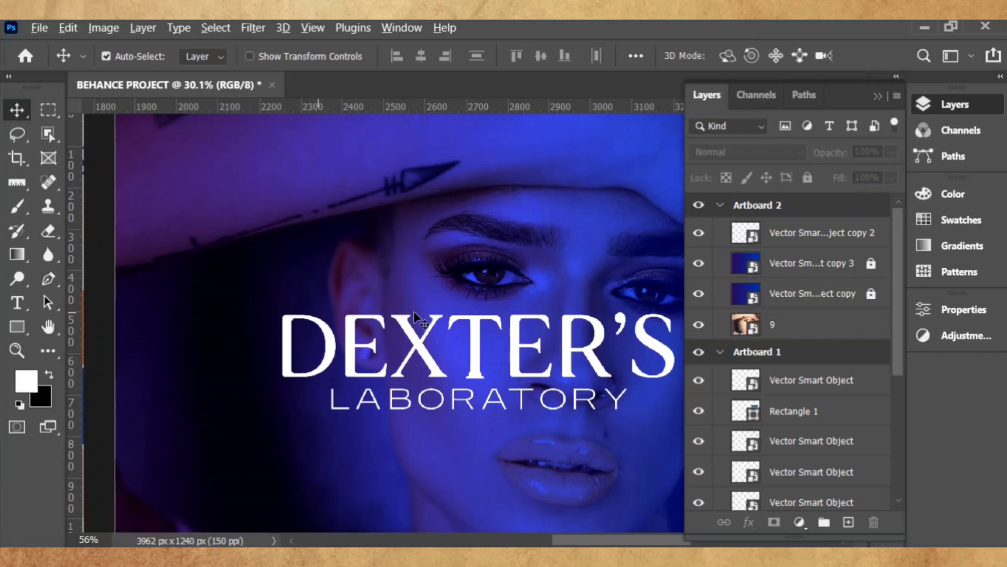
{"action": "scroll", "coordinate": [417, 314], "scroll_direction": "down", "scroll_amount": 4}
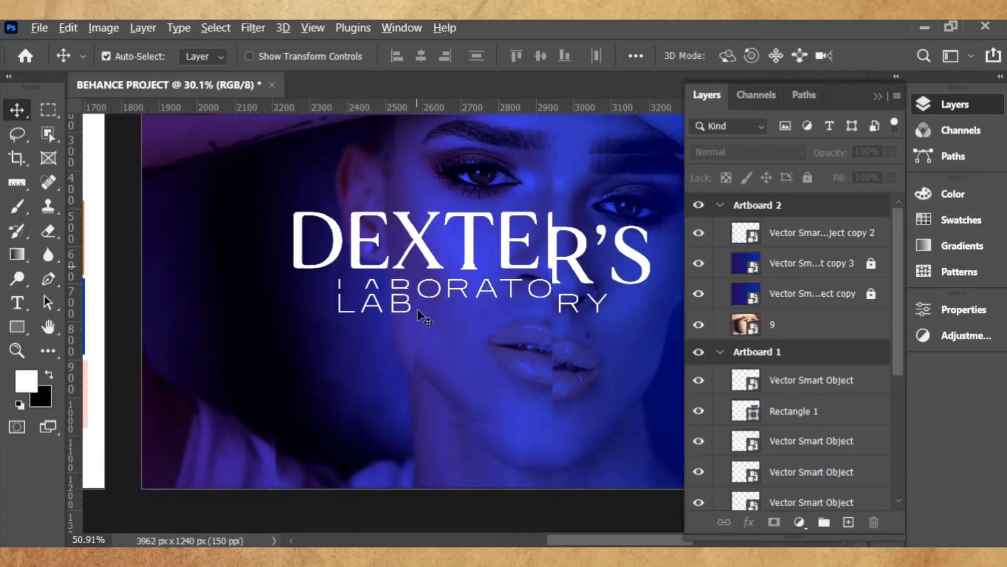
{"action": "scroll", "coordinate": [549, 319], "scroll_direction": "down", "scroll_amount": 1}
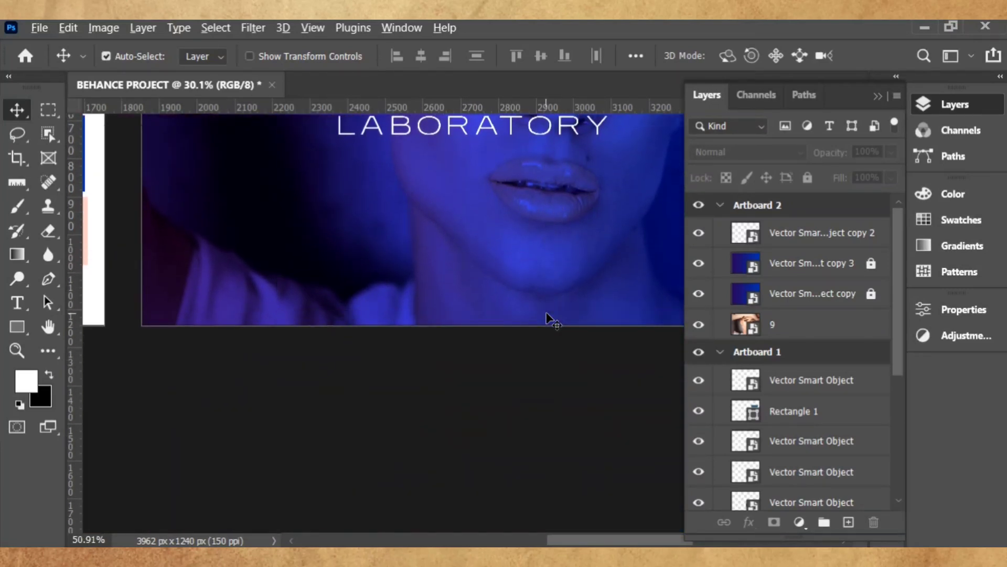
{"action": "scroll", "coordinate": [556, 310], "scroll_direction": "up", "scroll_amount": 2}
{"action": "scroll", "coordinate": [557, 311], "scroll_direction": "up", "scroll_amount": 1}
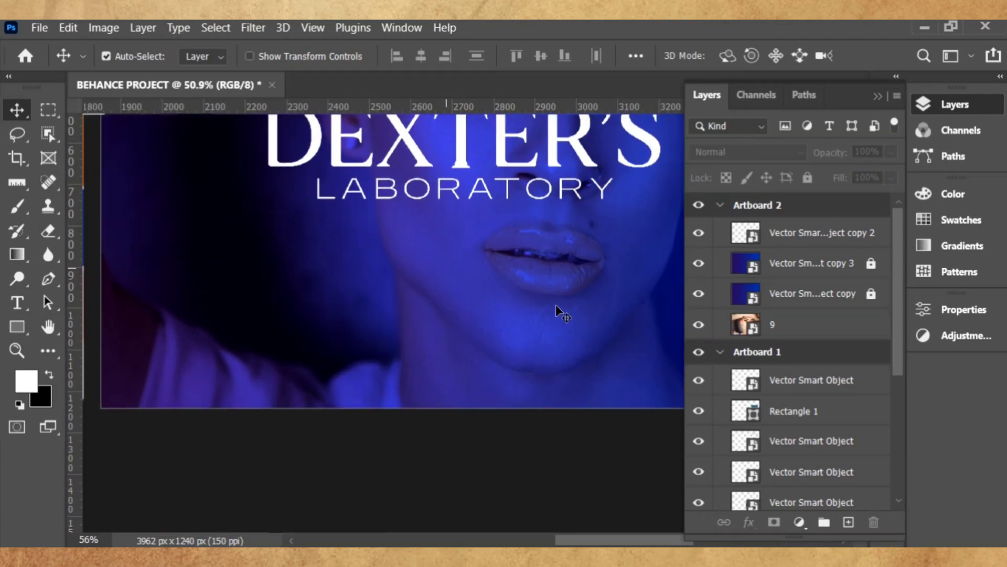
{"action": "scroll", "coordinate": [557, 312], "scroll_direction": "down", "scroll_amount": 5}
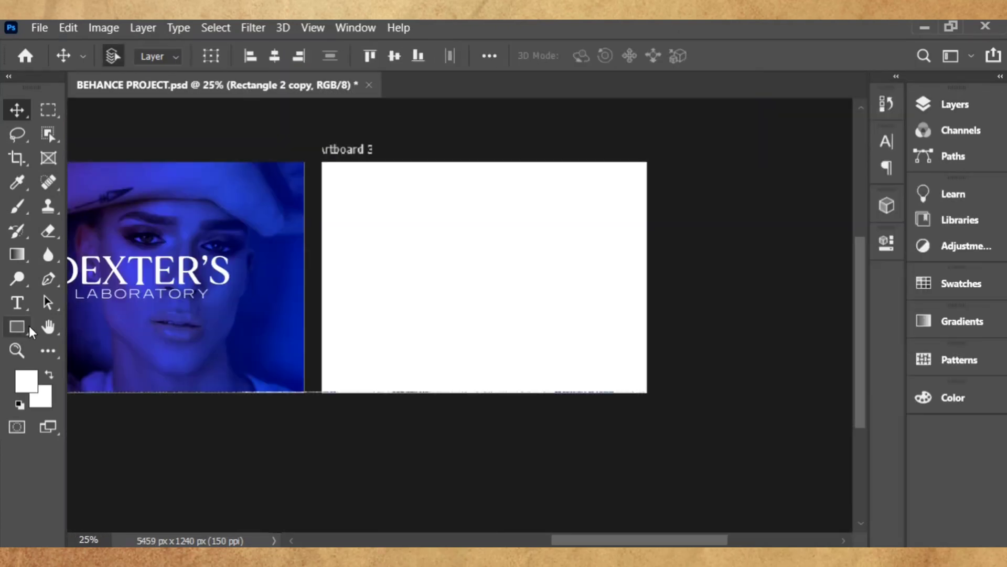
- Draw a rectangle covering all of Artboard 3 as its orange background
{"action": "left_click", "coordinate": [16, 326]}
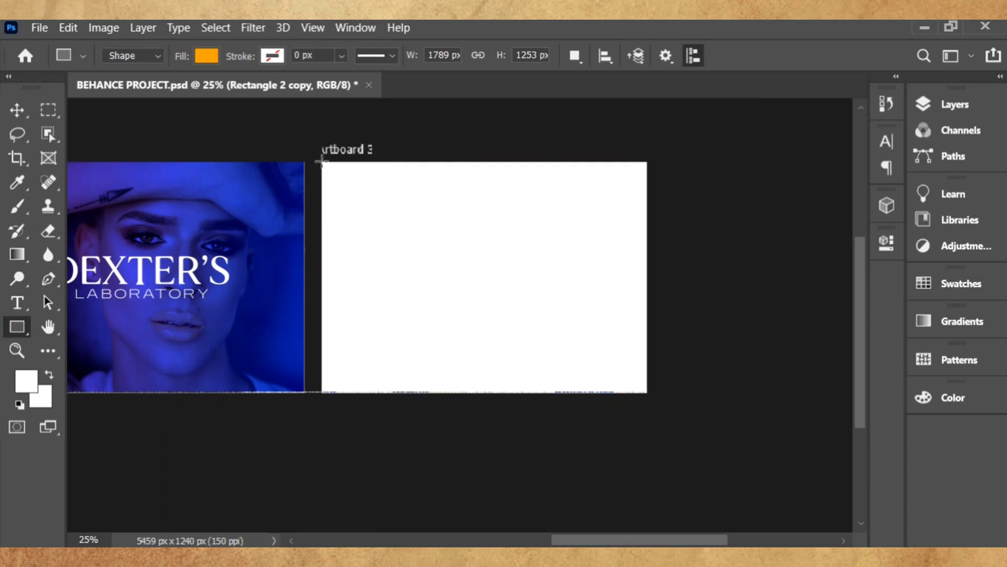
{"action": "left_click_drag", "start_coordinate": [322, 162], "coordinate": [648, 391]}
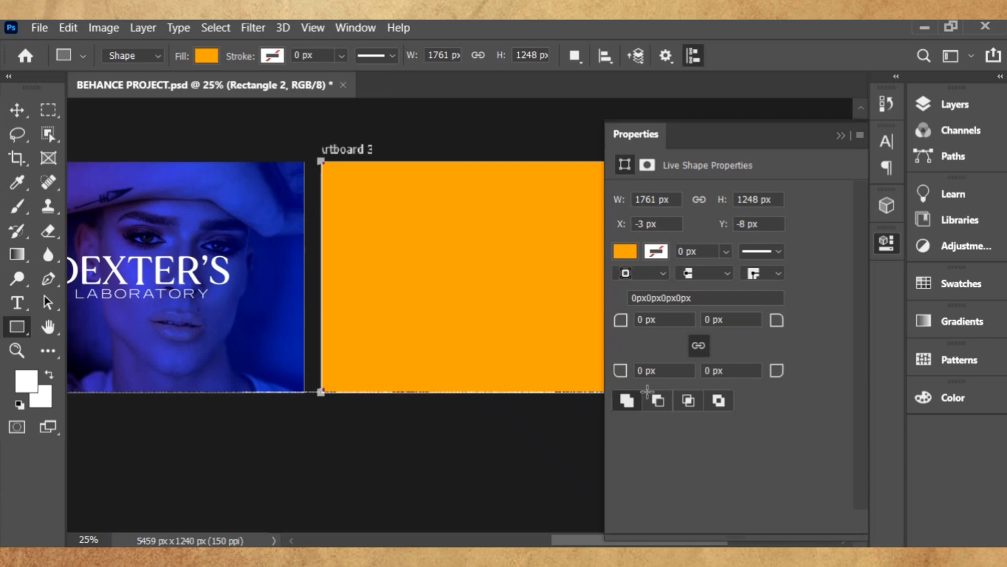
{"action": "left_click", "coordinate": [841, 136]}
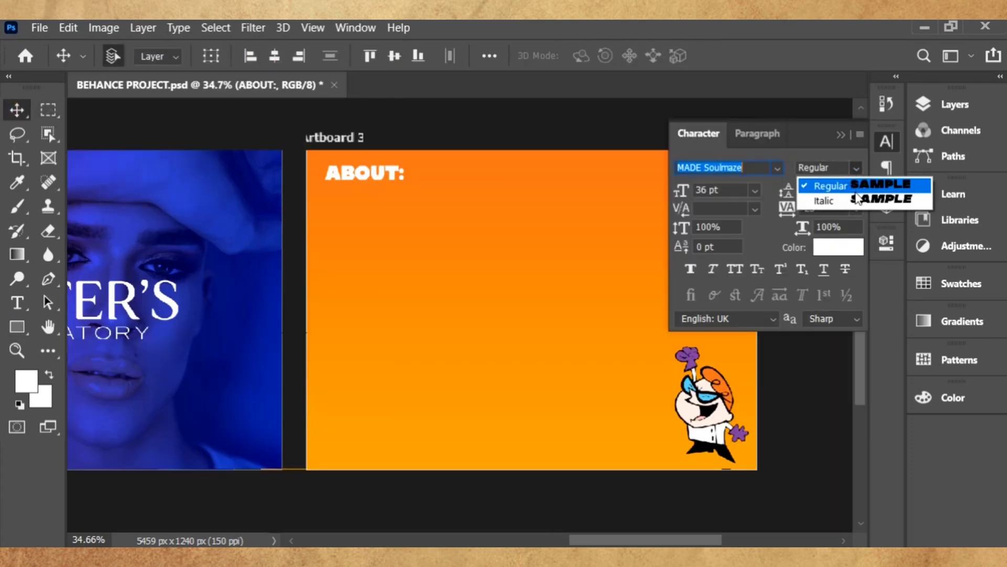
- Set the WHAT'S DEXTER COOKING? heading to Regular style with tracking -10
{"action": "left_click", "coordinate": [816, 157]}
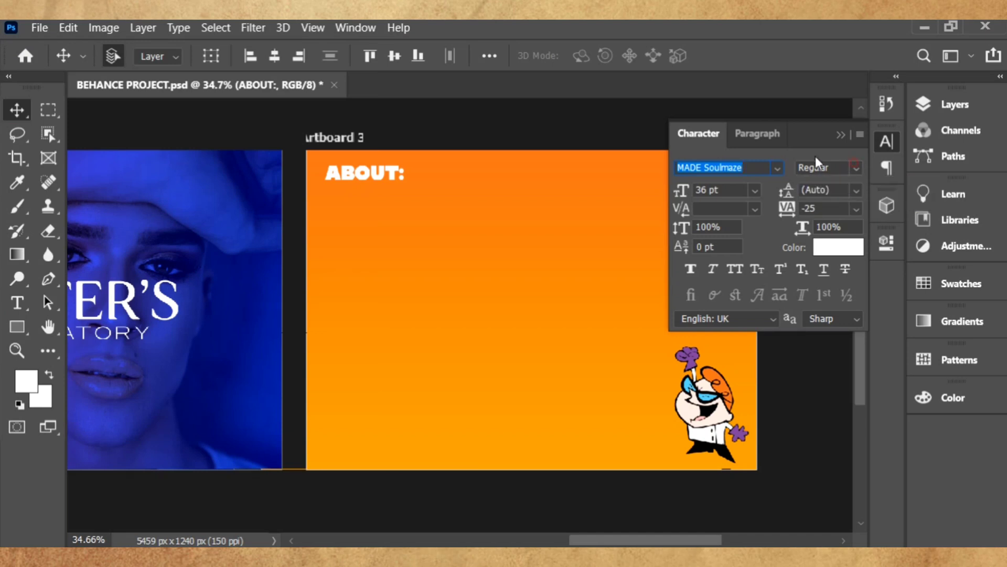
{"action": "left_click", "coordinate": [857, 168]}
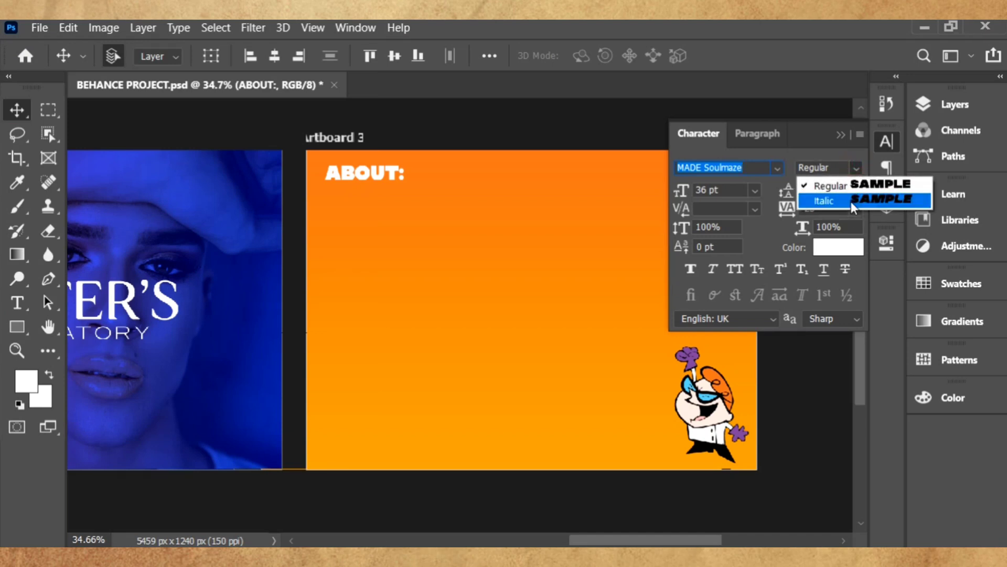
{"action": "left_click", "coordinate": [851, 201]}
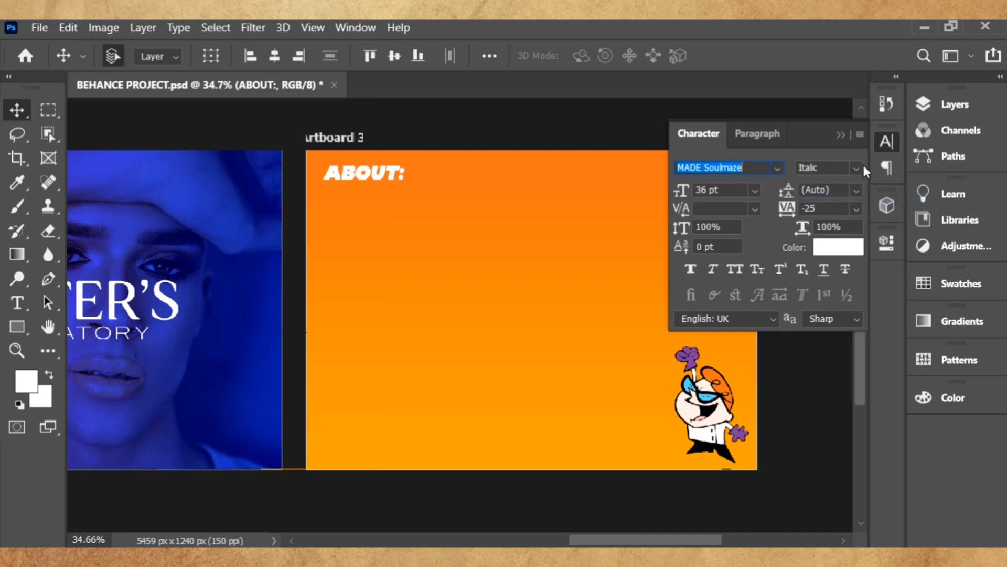
{"action": "left_click", "coordinate": [860, 167]}
{"action": "left_click", "coordinate": [829, 185]}
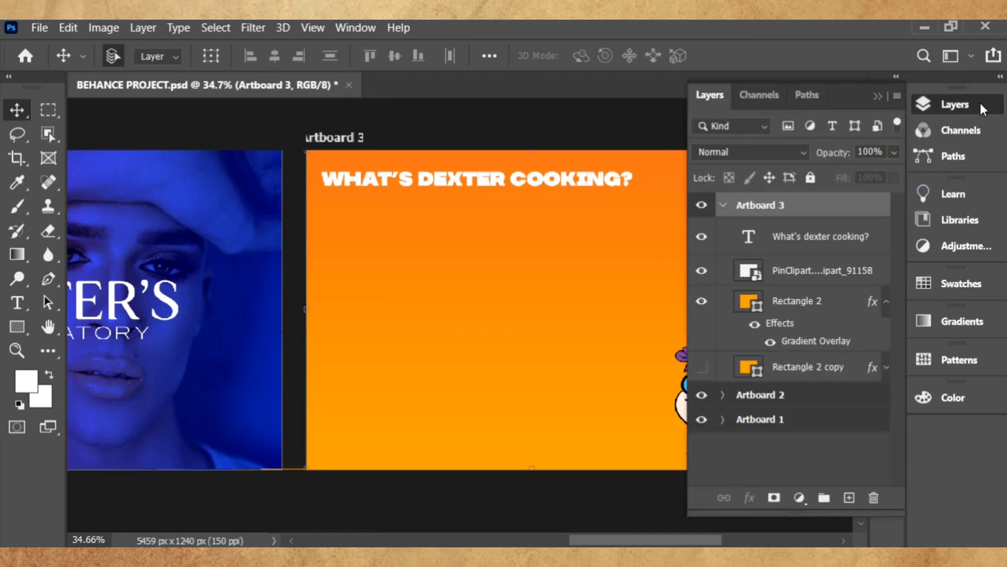
{"action": "left_click", "coordinate": [980, 102]}
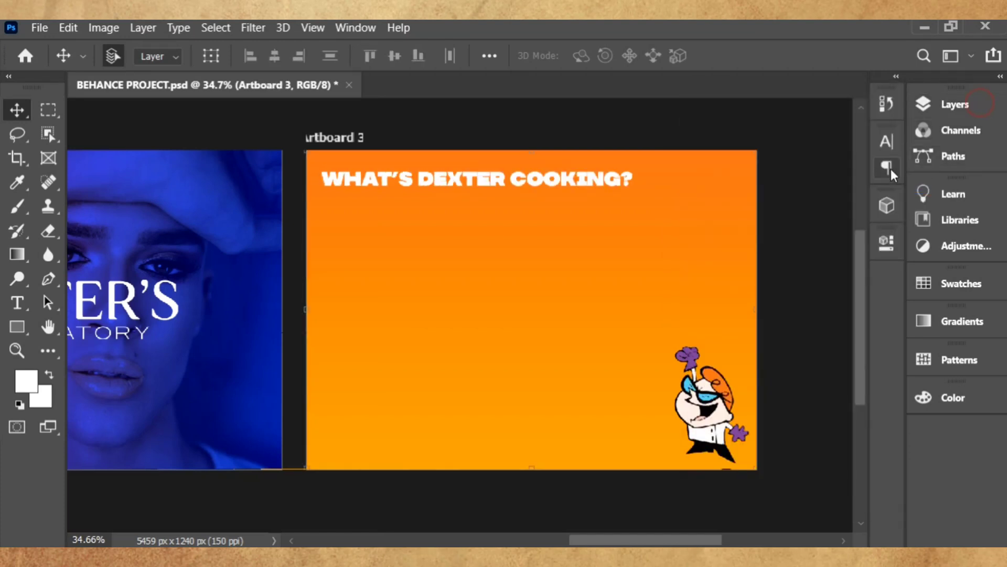
{"action": "left_click", "coordinate": [892, 143]}
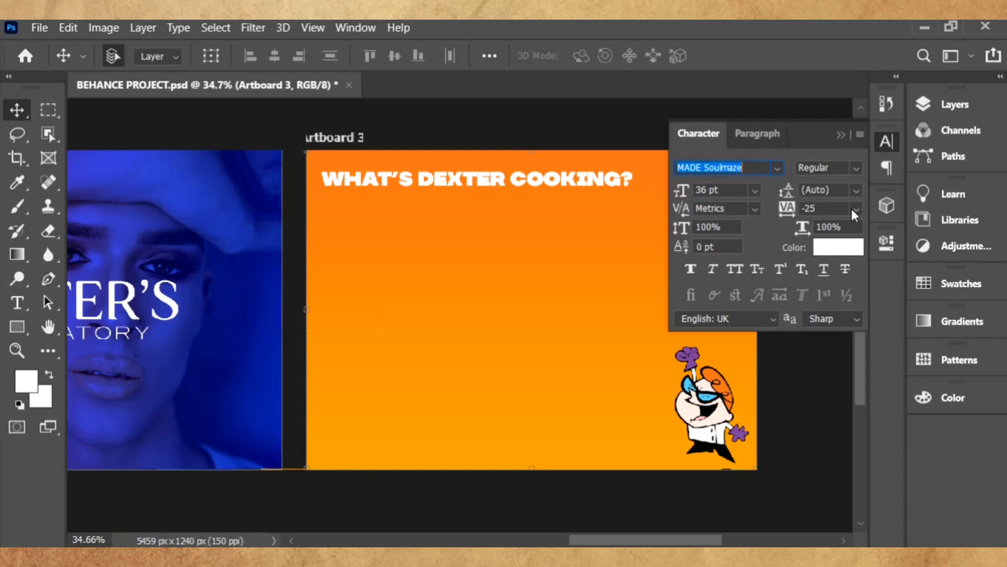
{"action": "left_click", "coordinate": [854, 209]}
{"action": "left_click", "coordinate": [857, 285]}
{"action": "left_click", "coordinate": [17, 302]}
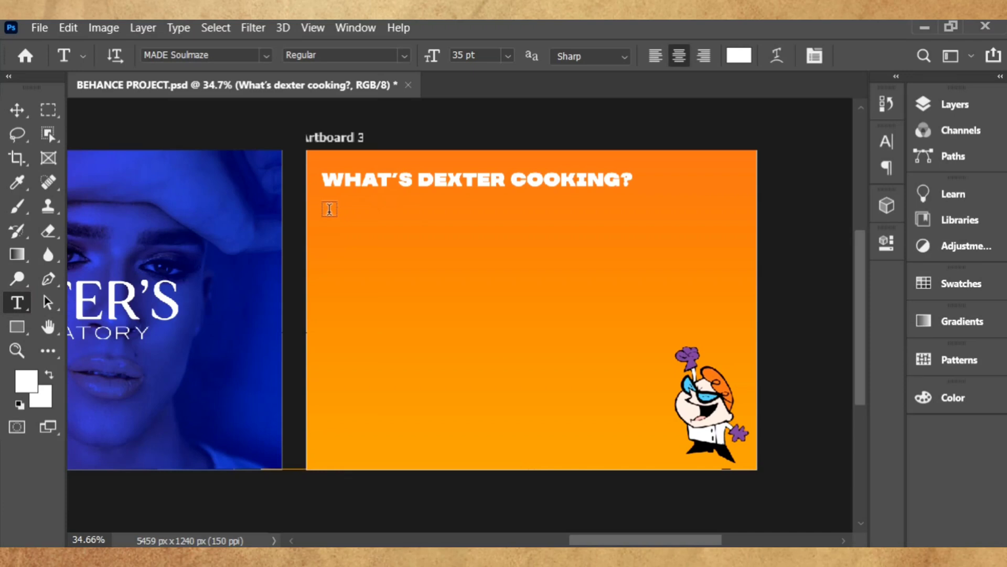
- Add a left-aligned Arial 24 pt lorem ipsum paragraph box under the heading on Artboard 3
{"action": "left_click_drag", "start_coordinate": [328, 208], "coordinate": [697, 381]}
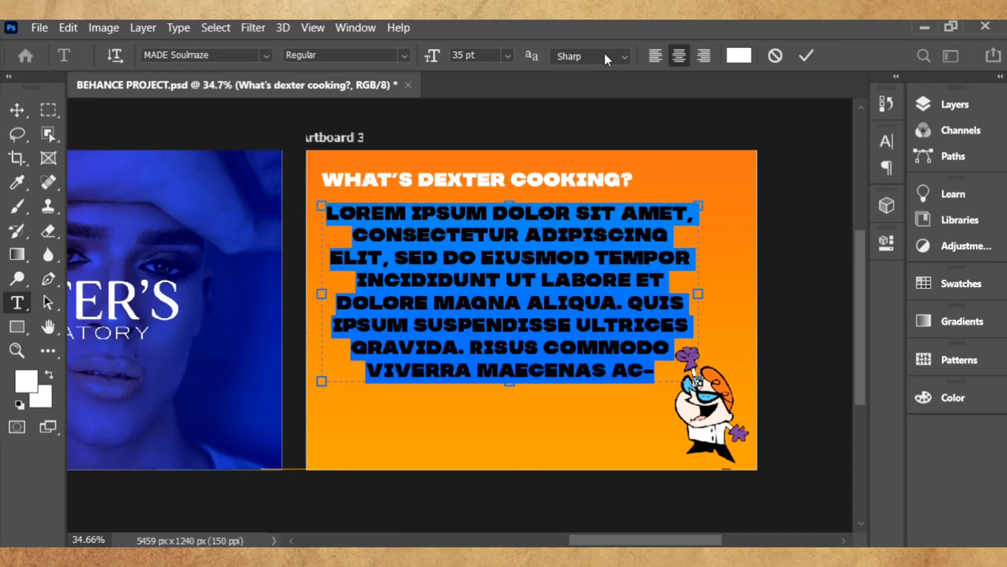
{"action": "left_click", "coordinate": [887, 144]}
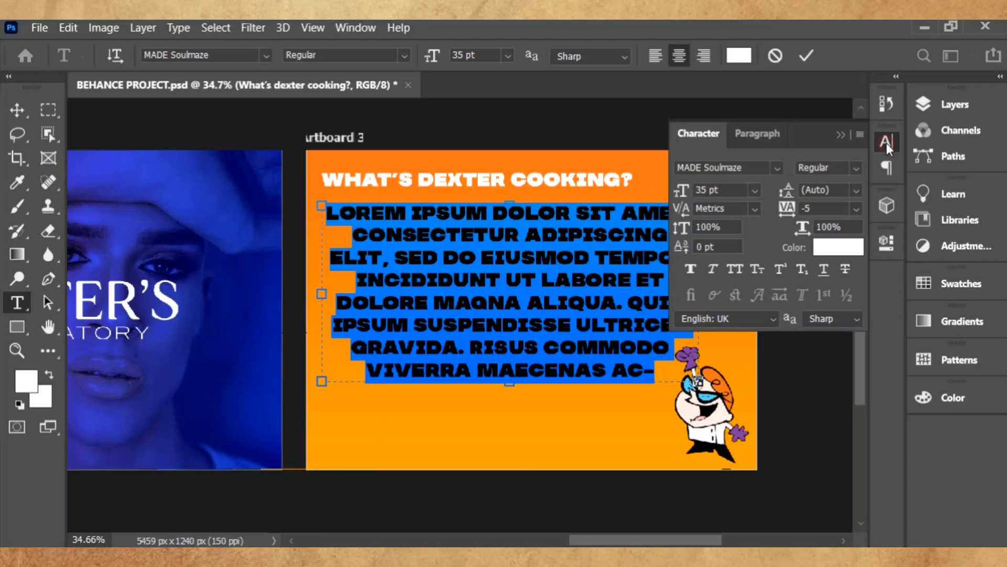
{"action": "left_click", "coordinate": [230, 140]}
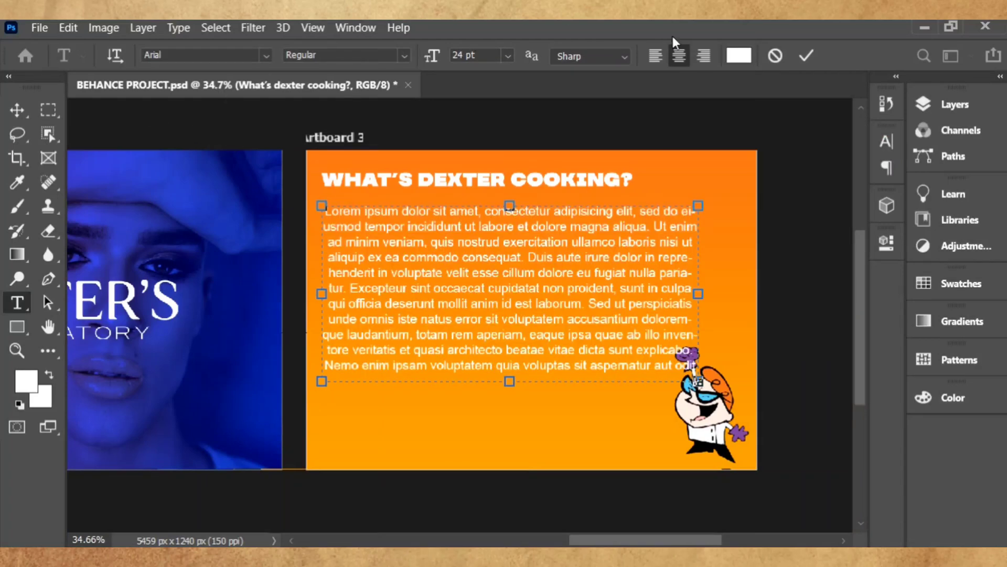
{"action": "left_click", "coordinate": [656, 60]}
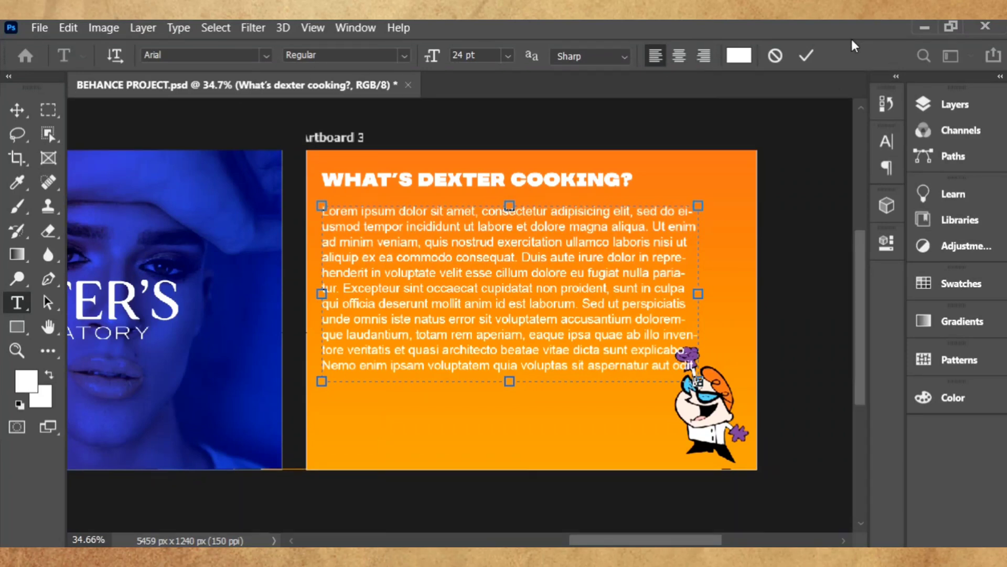
{"action": "left_click", "coordinate": [806, 55]}
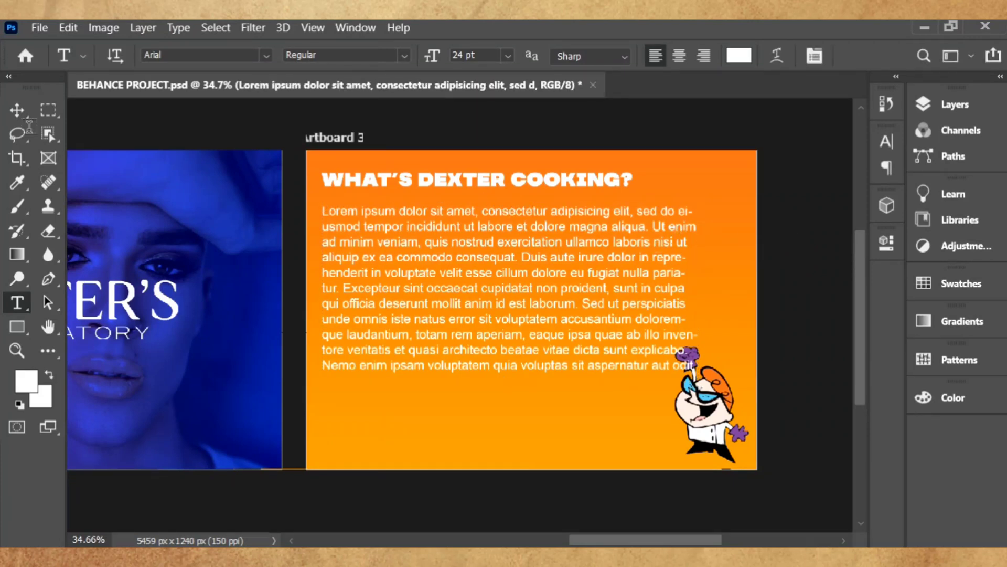
{"action": "left_click", "coordinate": [8, 114]}
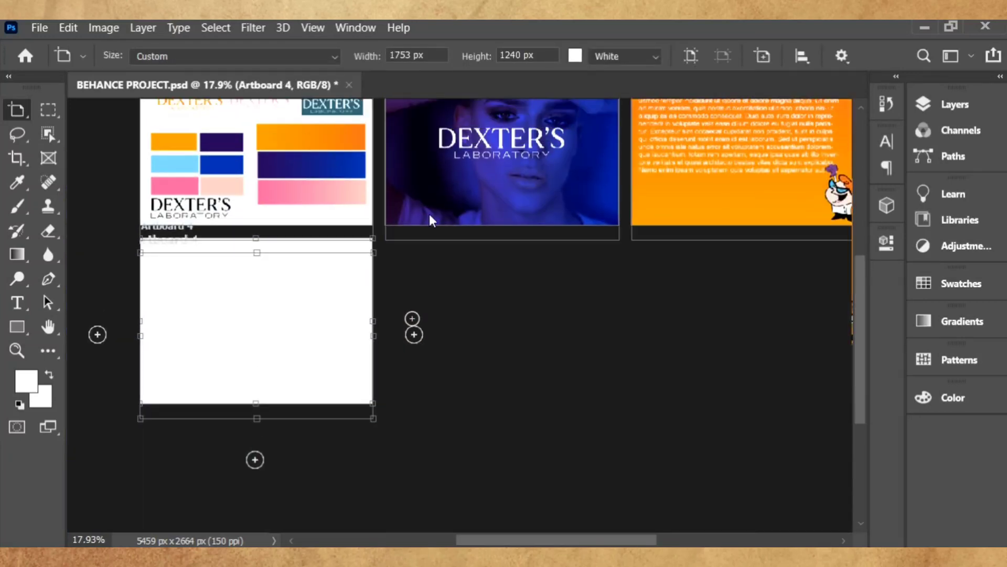
- Shrink the green cartoon logo to about 43% and place it on Artboard 4's left side
{"action": "scroll", "coordinate": [429, 213], "scroll_direction": "up", "scroll_amount": 3}
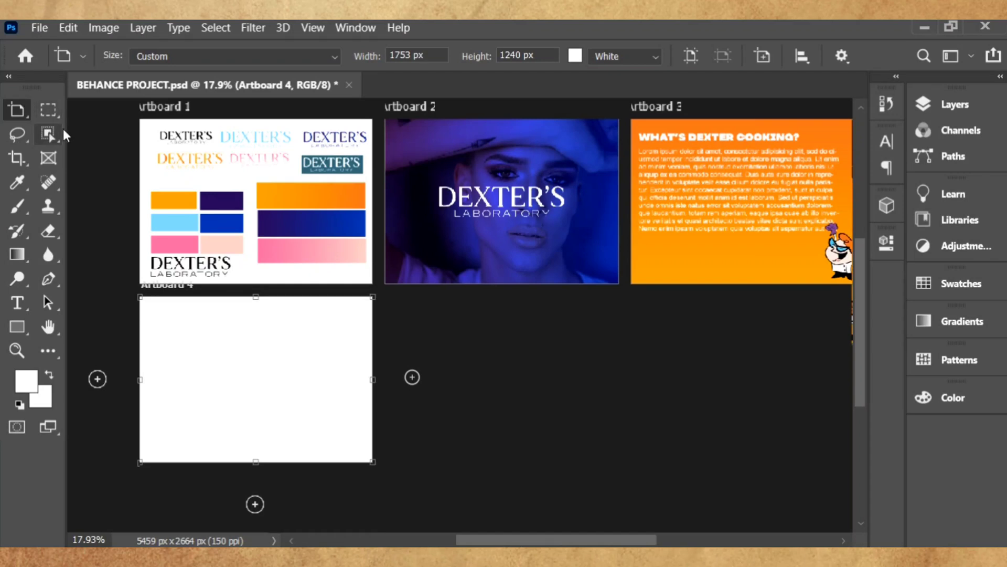
{"action": "right_click", "coordinate": [25, 111]}
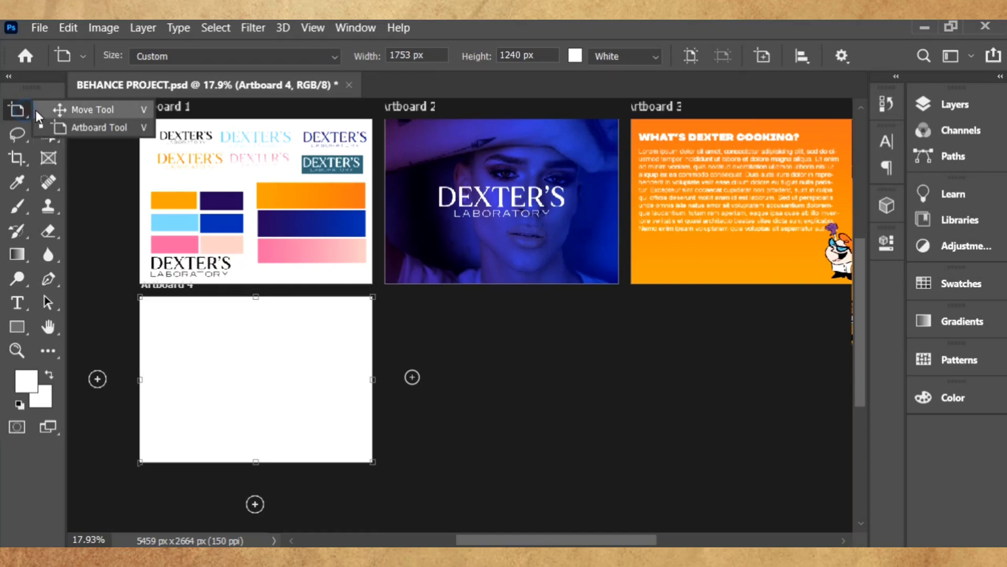
{"action": "left_click", "coordinate": [59, 107]}
{"action": "left_click", "coordinate": [412, 330]}
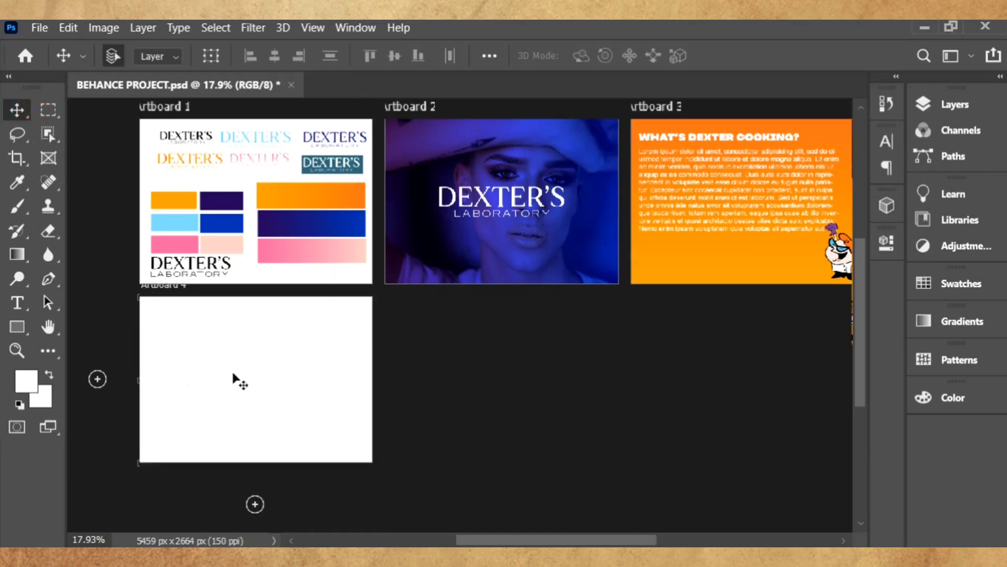
{"action": "scroll", "coordinate": [86, 331], "scroll_direction": "up", "scroll_amount": 2}
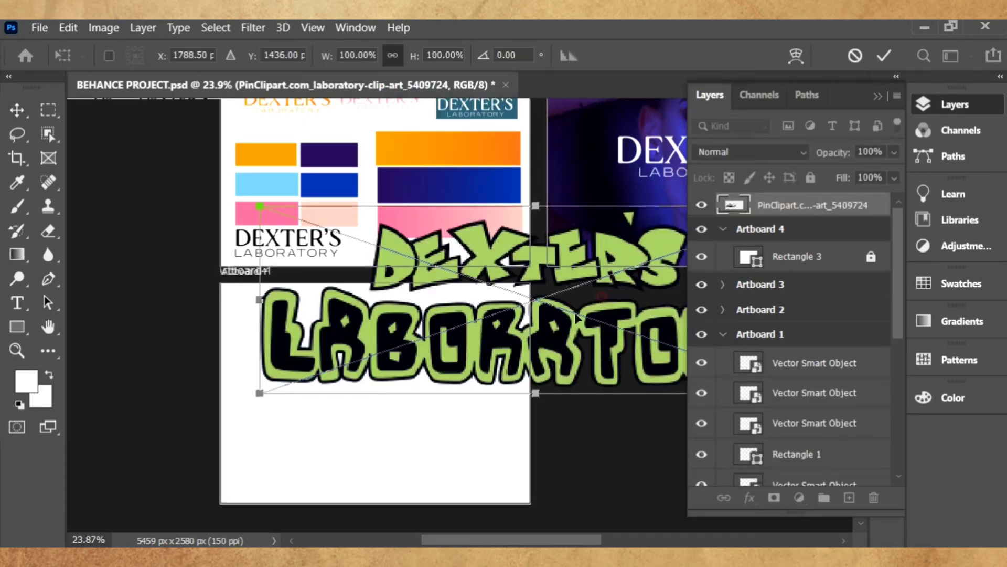
{"action": "left_click_drag", "start_coordinate": [577, 317], "coordinate": [420, 375]}
{"action": "left_click_drag", "start_coordinate": [629, 457], "coordinate": [345, 383]}
{"action": "left_click_drag", "start_coordinate": [298, 318], "coordinate": [405, 389]}
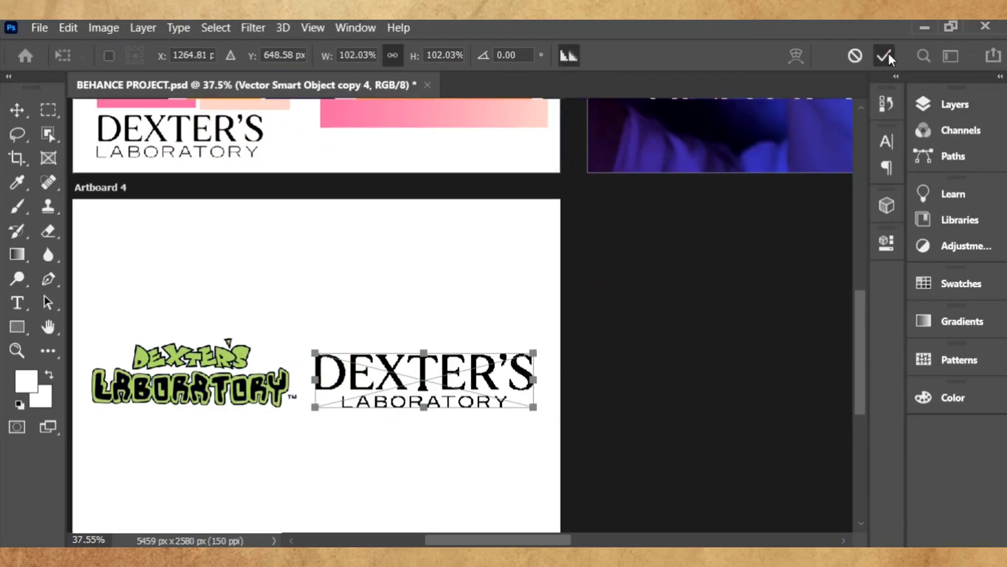
{"action": "left_click", "coordinate": [887, 53]}
- Resize the purple rectangle to cover the left half and shift the DEXTER'S LABORATORY wordmark right
{"action": "scroll", "coordinate": [650, 351], "scroll_direction": "down", "scroll_amount": 2}
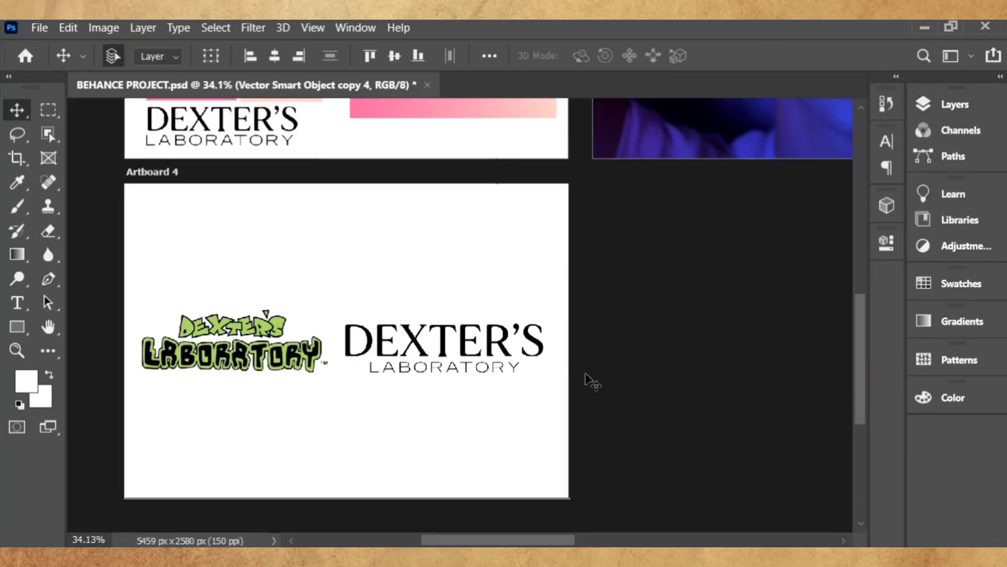
{"action": "scroll", "coordinate": [588, 379], "scroll_direction": "up", "scroll_amount": 1}
{"action": "scroll", "coordinate": [603, 357], "scroll_direction": "down", "scroll_amount": 2}
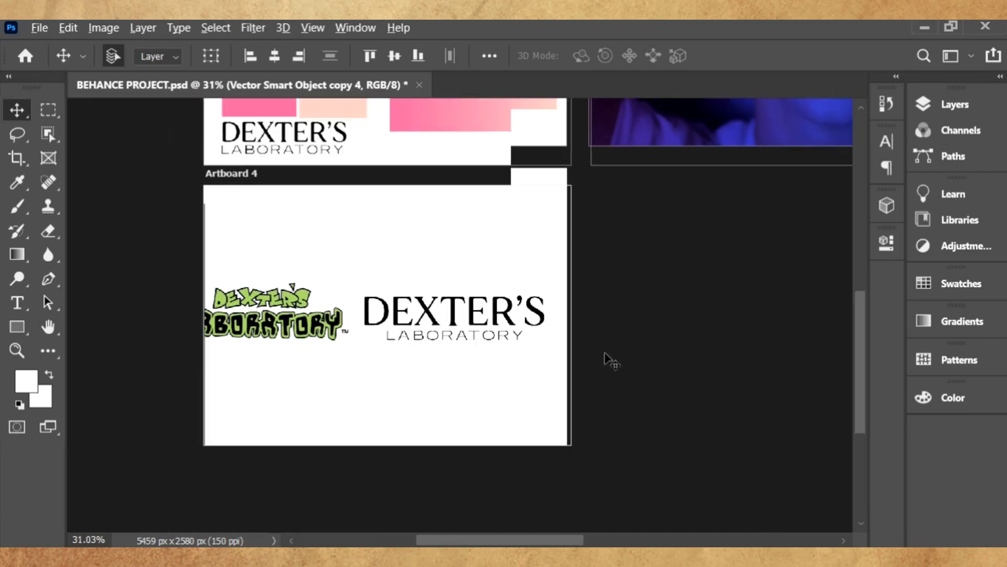
{"action": "scroll", "coordinate": [582, 337], "scroll_direction": "down", "scroll_amount": 1}
{"action": "scroll", "coordinate": [582, 338], "scroll_direction": "up", "scroll_amount": 2}
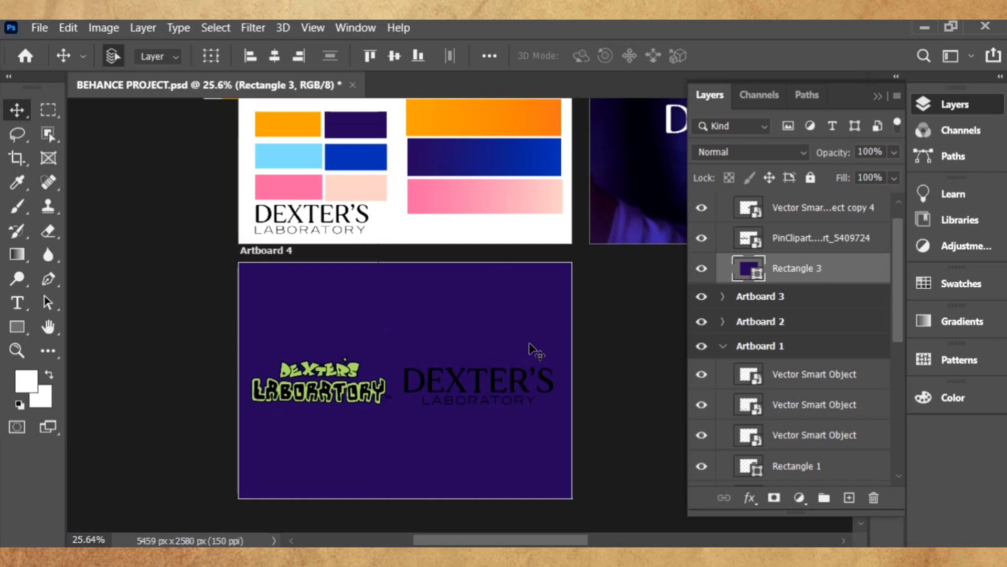
{"action": "key", "text": "ctrl+t"}
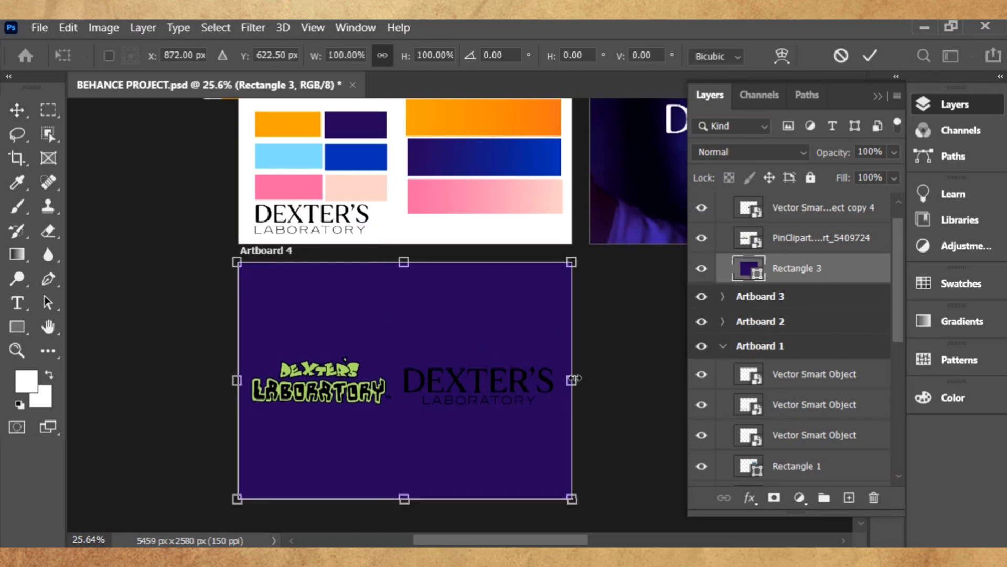
{"action": "left_click_drag", "start_coordinate": [574, 378], "coordinate": [405, 382]}
{"action": "key", "text": "ctrl+z"}
{"action": "key", "text": "Return"}
{"action": "left_click_drag", "start_coordinate": [480, 381], "coordinate": [488, 379]}
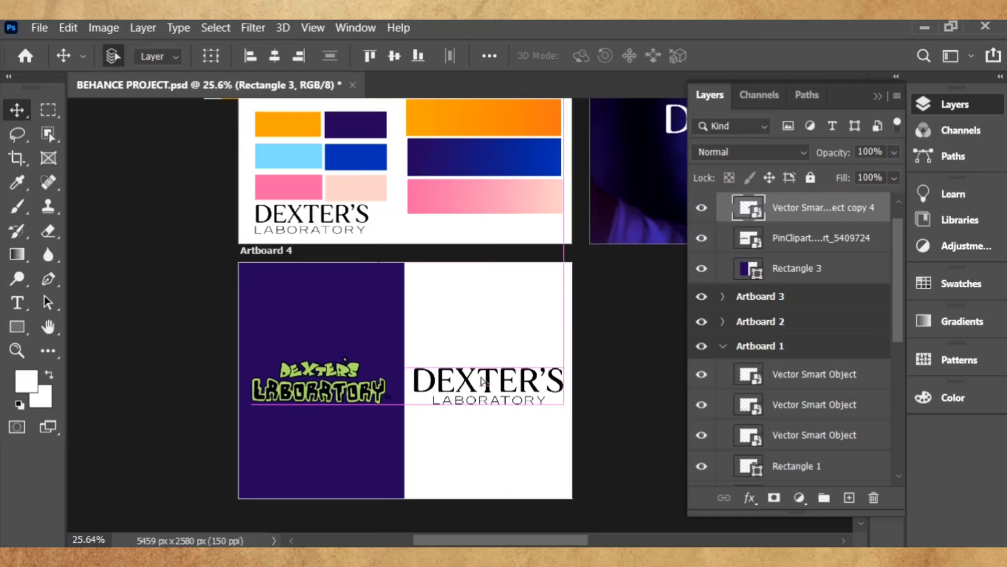
{"action": "key", "text": "alt+bracketleft"}
- Add Artboard 5 beside Artboard 4 and draw a rectangle covering all of it
{"action": "key", "text": "ctrl+t"}
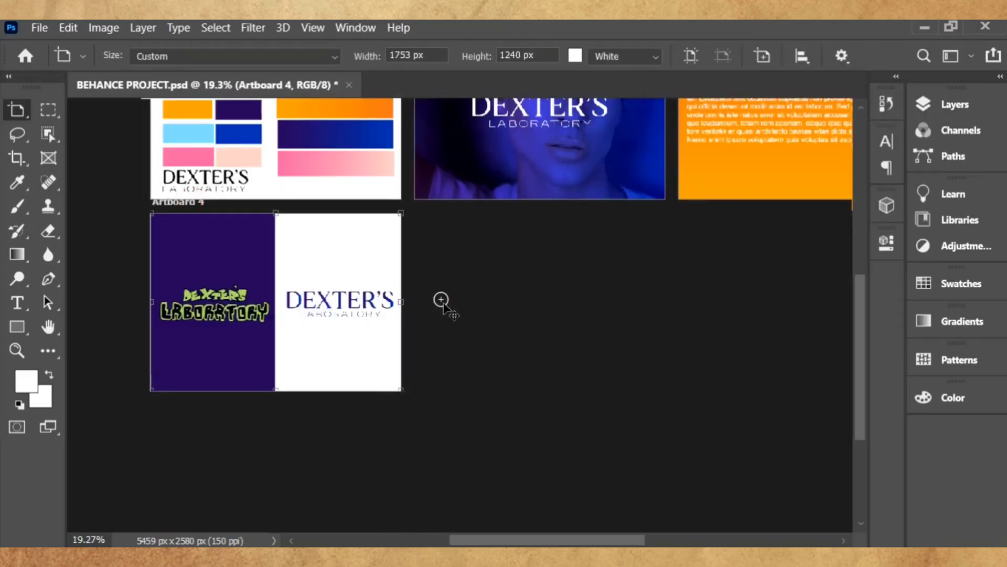
{"action": "left_click", "coordinate": [443, 301]}
{"action": "scroll", "coordinate": [410, 300], "scroll_direction": "down", "scroll_amount": 2}
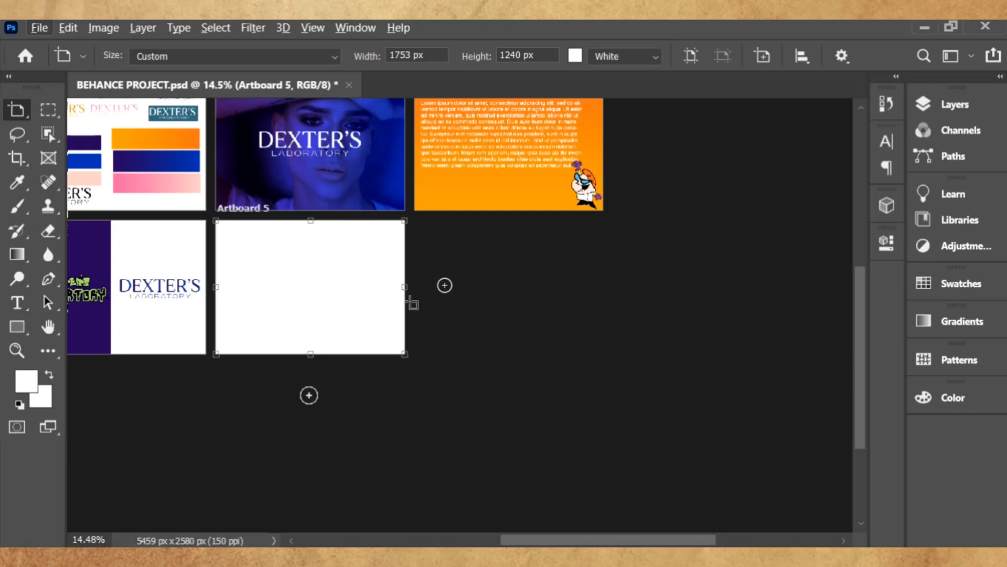
{"action": "scroll", "coordinate": [411, 303], "scroll_direction": "down", "scroll_amount": 1}
{"action": "scroll", "coordinate": [418, 303], "scroll_direction": "up", "scroll_amount": 2}
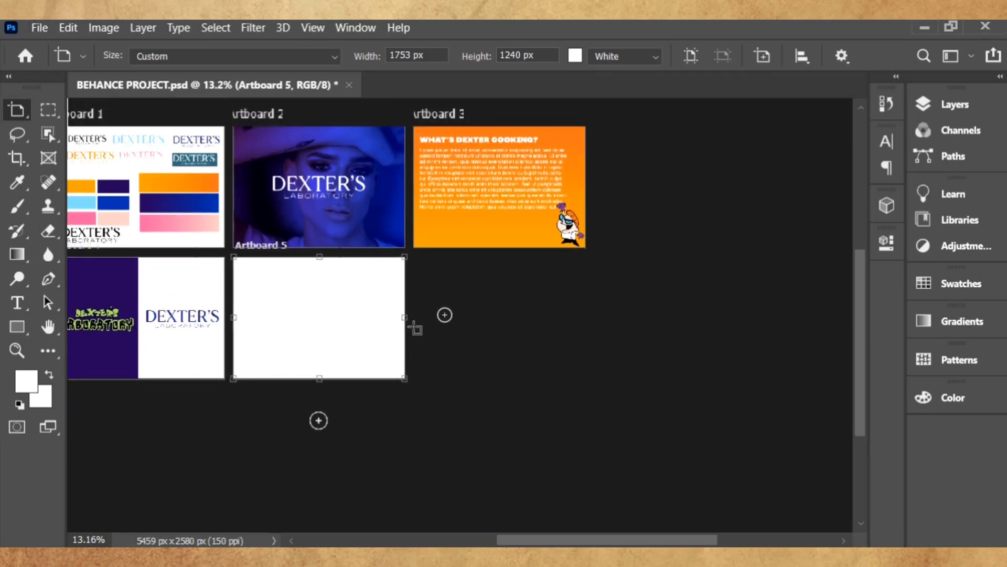
{"action": "left_click_drag", "start_coordinate": [187, 246], "coordinate": [440, 425]}
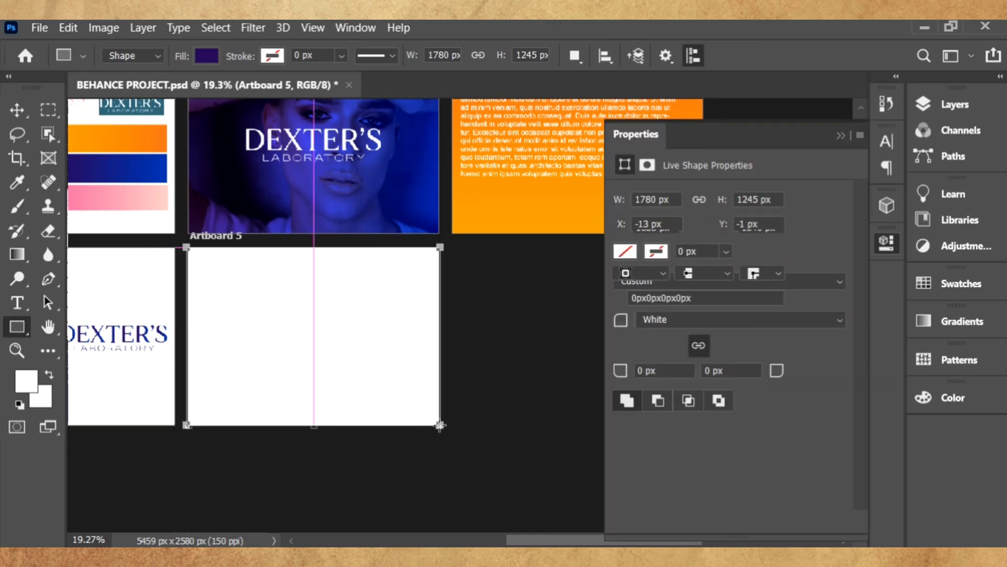
- Paste the copied purple-to-blue gradient layer style onto the new rectangle
{"action": "left_click", "coordinate": [17, 110]}
{"action": "left_click", "coordinate": [976, 109]}
{"action": "right_click", "coordinate": [817, 210]}
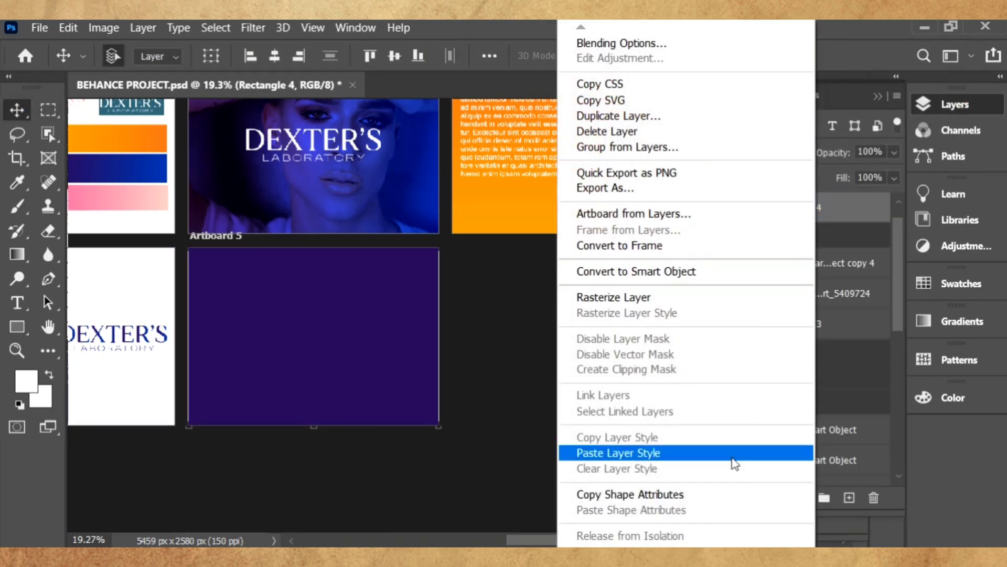
{"action": "left_click", "coordinate": [735, 514]}
{"action": "left_click", "coordinate": [940, 106]}
- Add a new empty layer above the gradient rectangle
{"action": "left_click", "coordinate": [887, 168]}
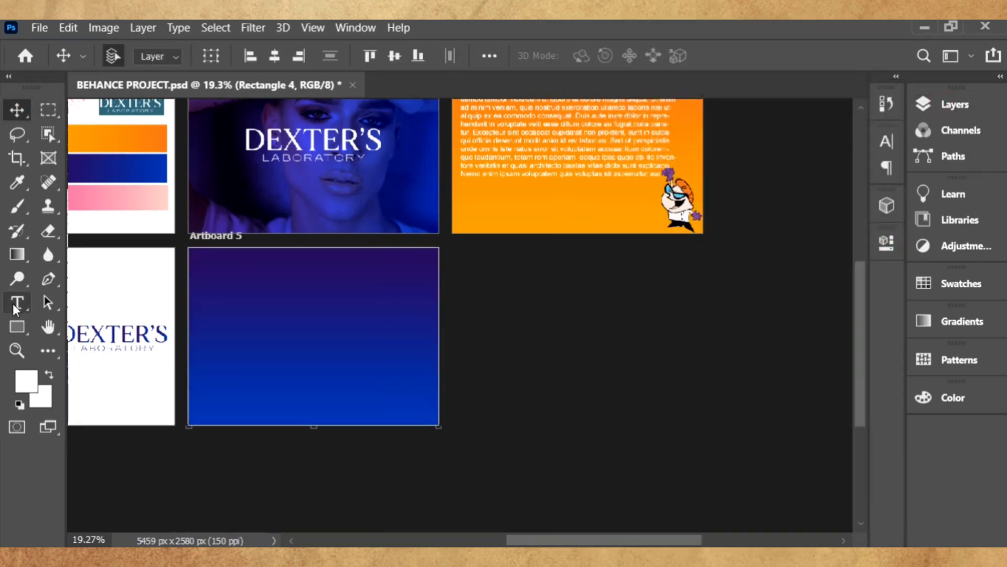
{"action": "key", "text": "t"}
{"action": "key", "text": "v"}
{"action": "left_click", "coordinate": [940, 104]}
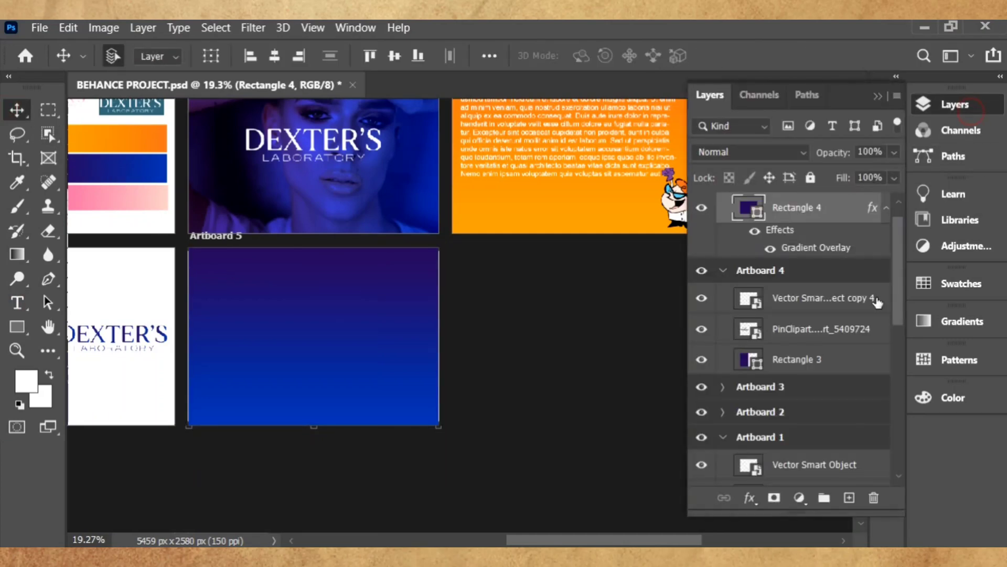
{"action": "left_click", "coordinate": [849, 498]}
{"action": "left_click", "coordinate": [940, 105]}
- Add a 36 pt MADE Soulmaze 'BRAND COLOR' heading at Artboard 5's top-left
{"action": "key", "text": "t"}
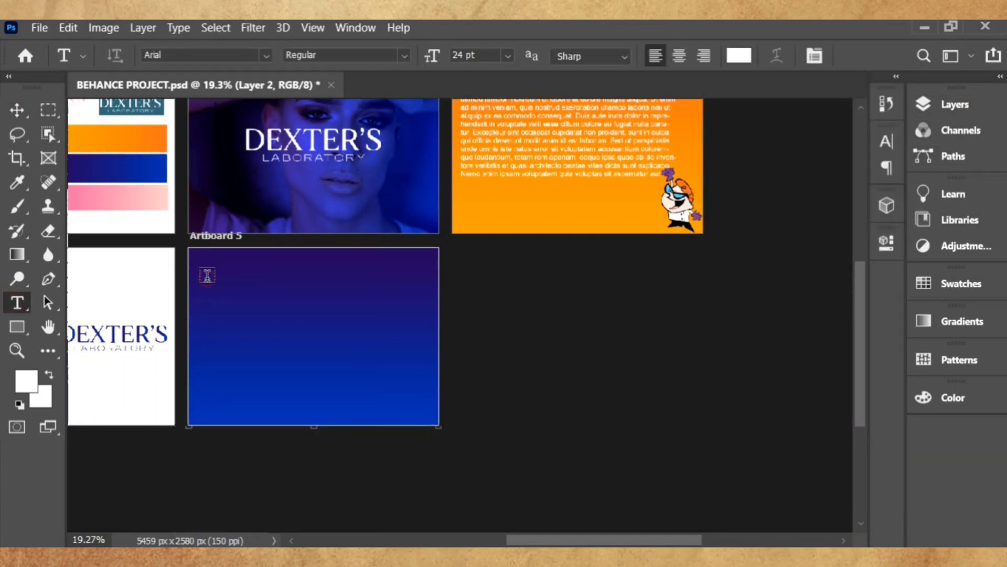
{"action": "left_click", "coordinate": [206, 276]}
{"action": "left_click", "coordinate": [267, 56]}
{"action": "left_click", "coordinate": [270, 149]}
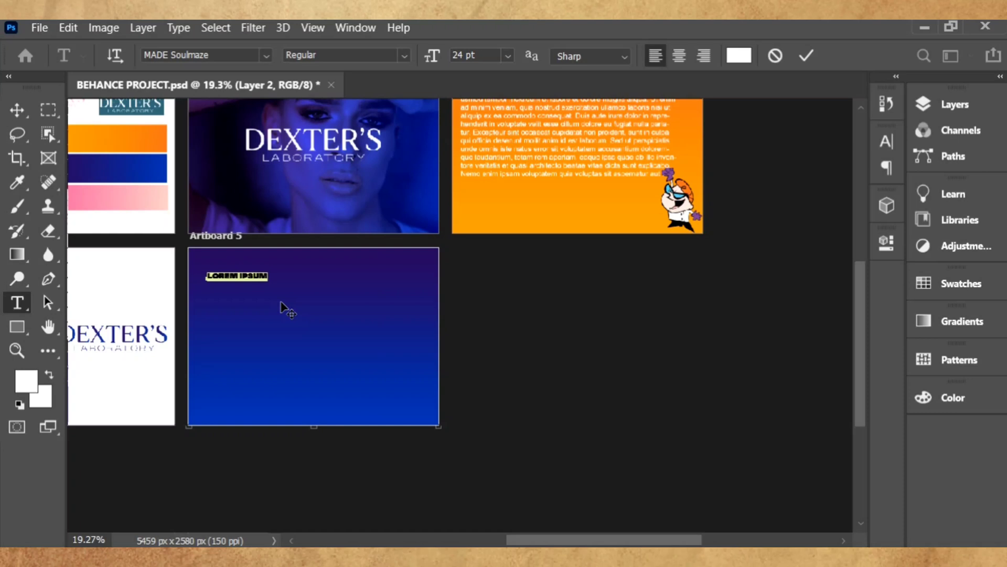
{"action": "scroll", "coordinate": [293, 272], "scroll_direction": "up", "scroll_amount": 1}
{"action": "scroll", "coordinate": [293, 272], "scroll_direction": "up", "scroll_amount": 1}
{"action": "left_click", "coordinate": [508, 56]}
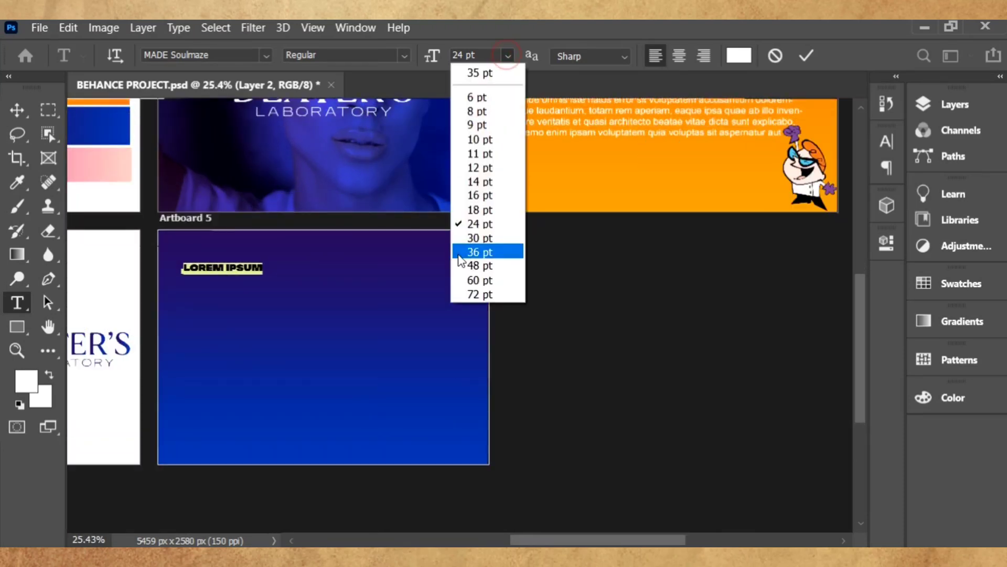
{"action": "left_click", "coordinate": [479, 250]}
{"action": "type", "text": "BRAND"}
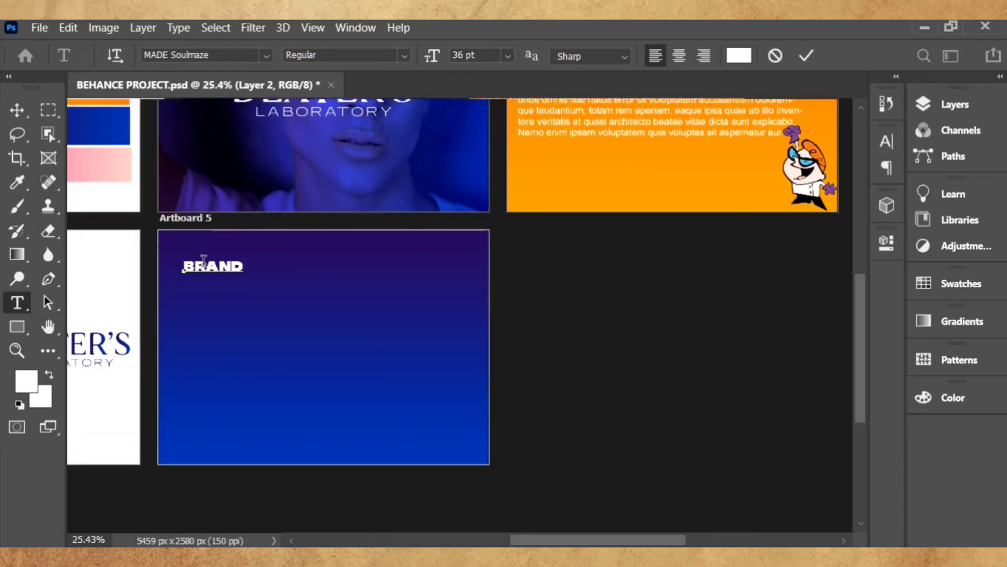
{"action": "type", "text": " COLOR"}
{"action": "left_click", "coordinate": [17, 109]}
{"action": "scroll", "coordinate": [675, 293], "scroll_direction": "up", "scroll_amount": 10}
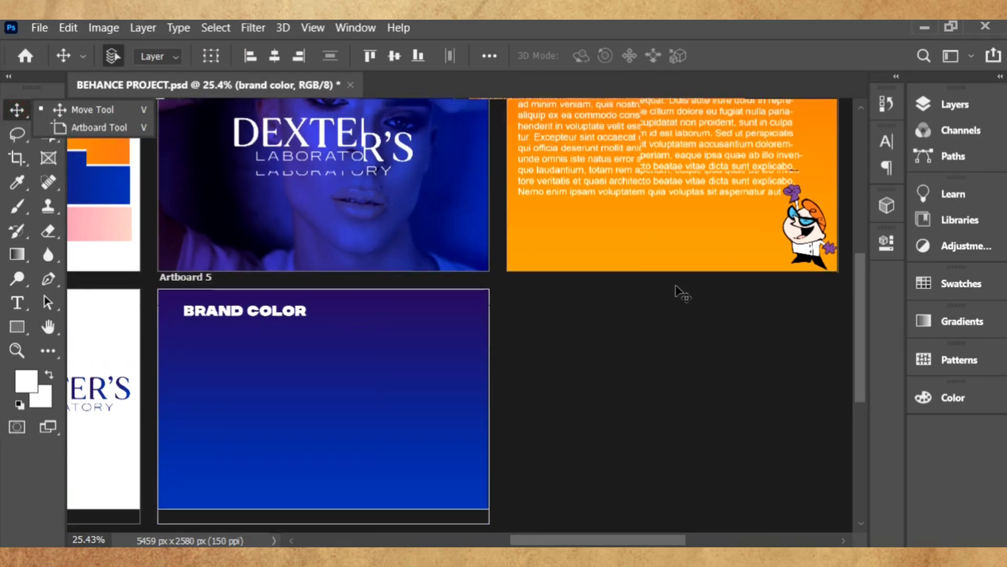
{"action": "scroll", "coordinate": [801, 401], "scroll_direction": "down", "scroll_amount": 3}
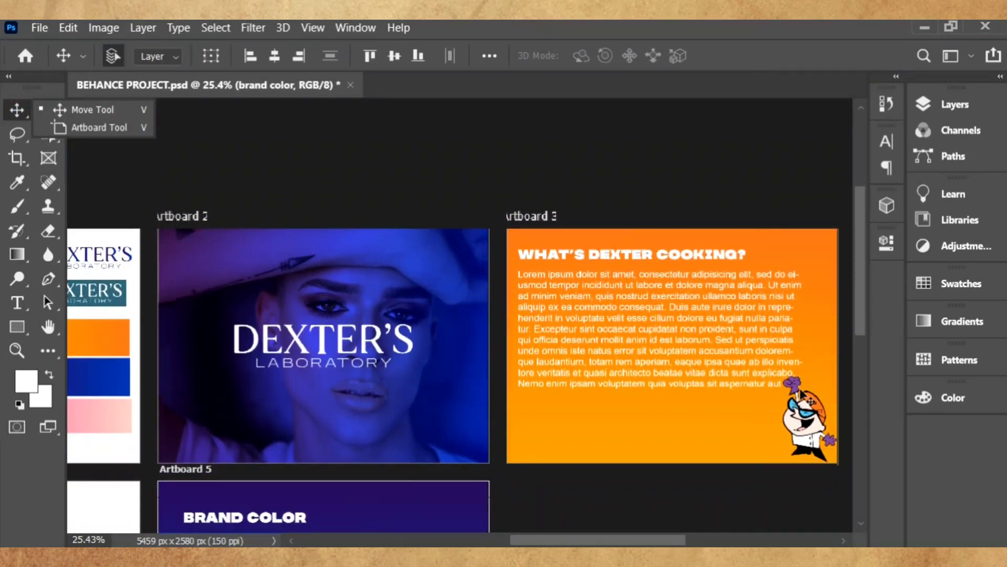
{"action": "left_click", "coordinate": [313, 27]}
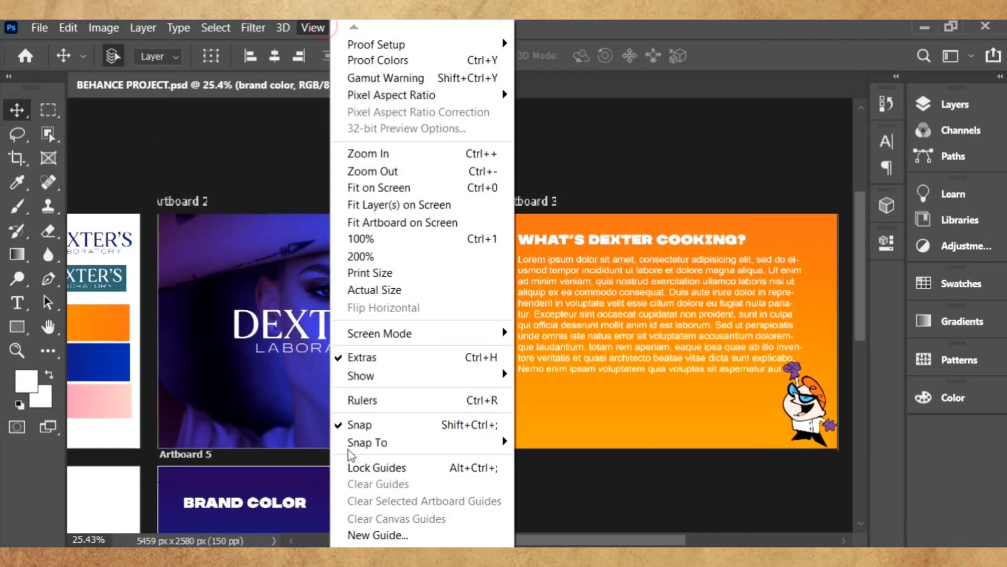
- Create a guide layout with columns off and 50 px margins on all four sides, targeting all artboards
{"action": "left_click", "coordinate": [367, 540]}
{"action": "left_click", "coordinate": [455, 136]}
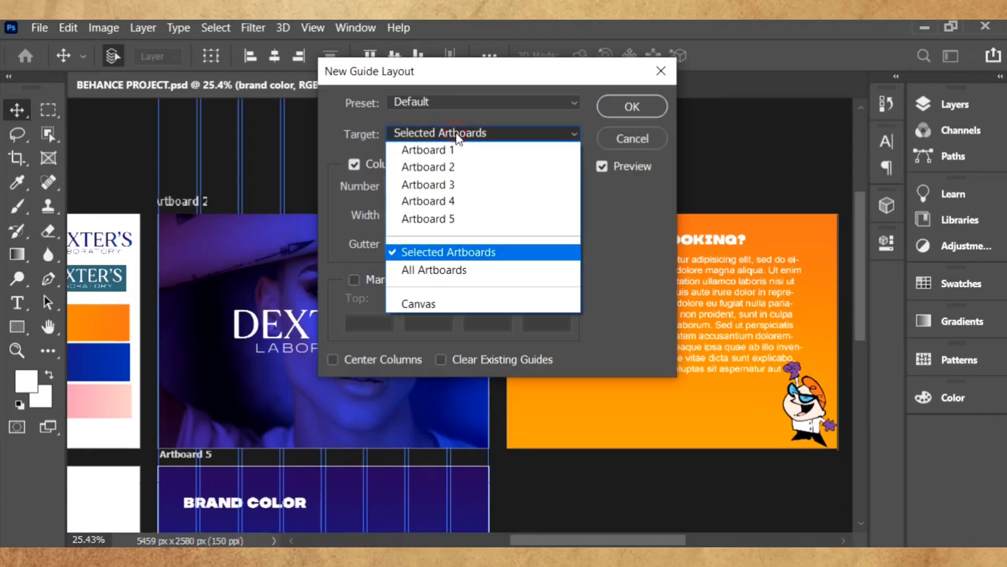
{"action": "left_click", "coordinate": [448, 273]}
{"action": "left_click", "coordinate": [355, 165]}
{"action": "left_click", "coordinate": [355, 279]}
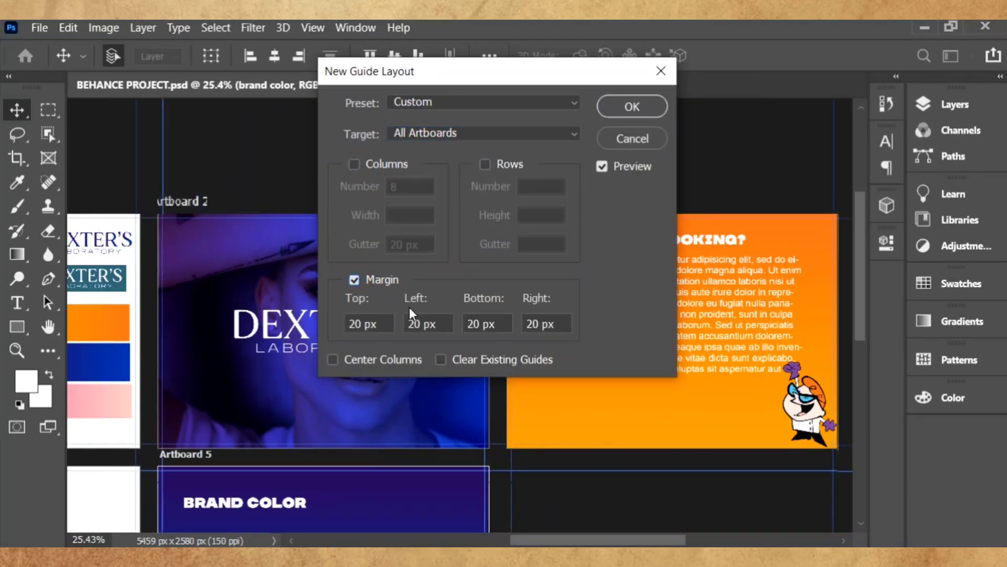
{"action": "type", "text": "50"}
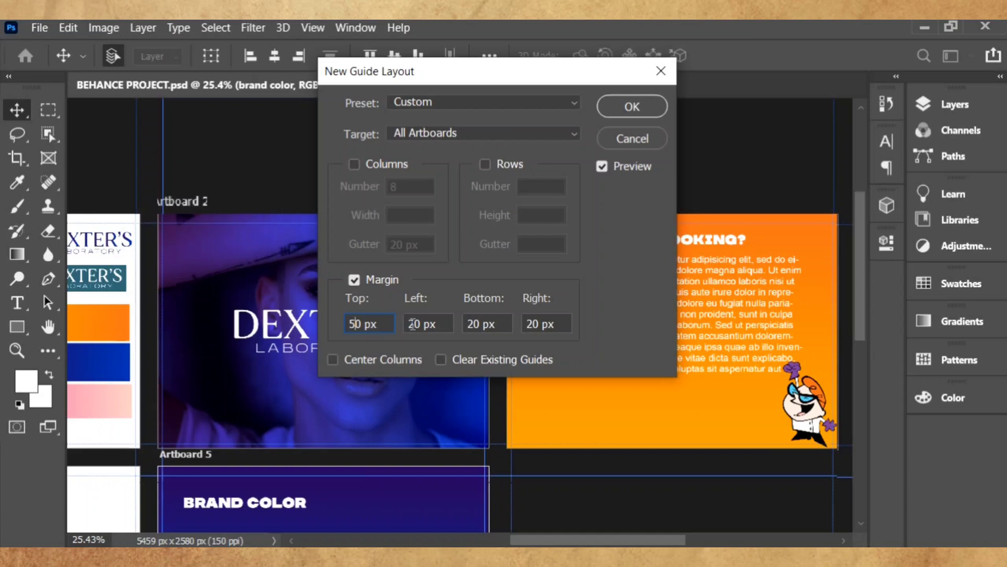
{"action": "type", "text": "50"}
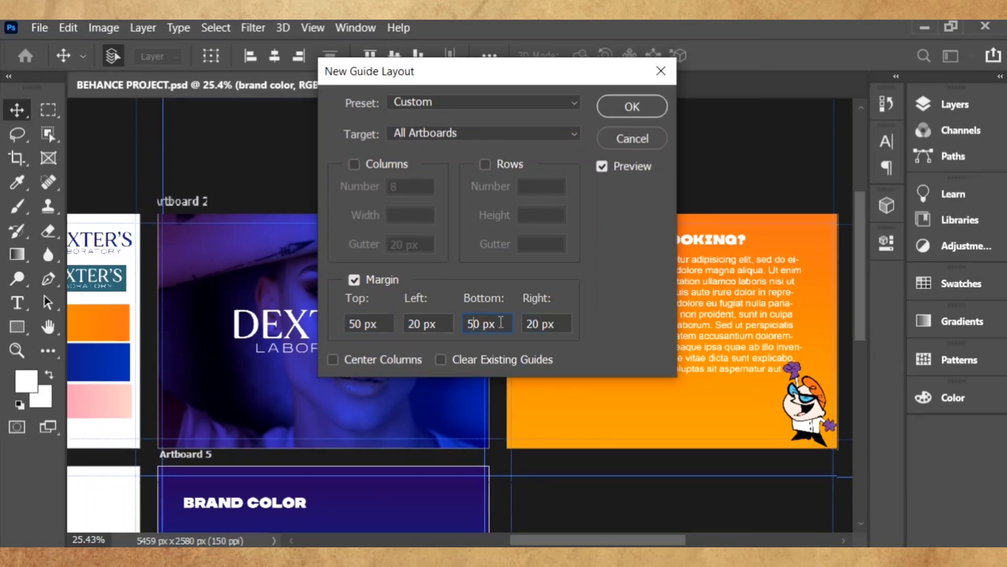
{"action": "key", "text": "Down"}
{"action": "double_click", "coordinate": [414, 323]}
{"action": "type", "text": "50"}
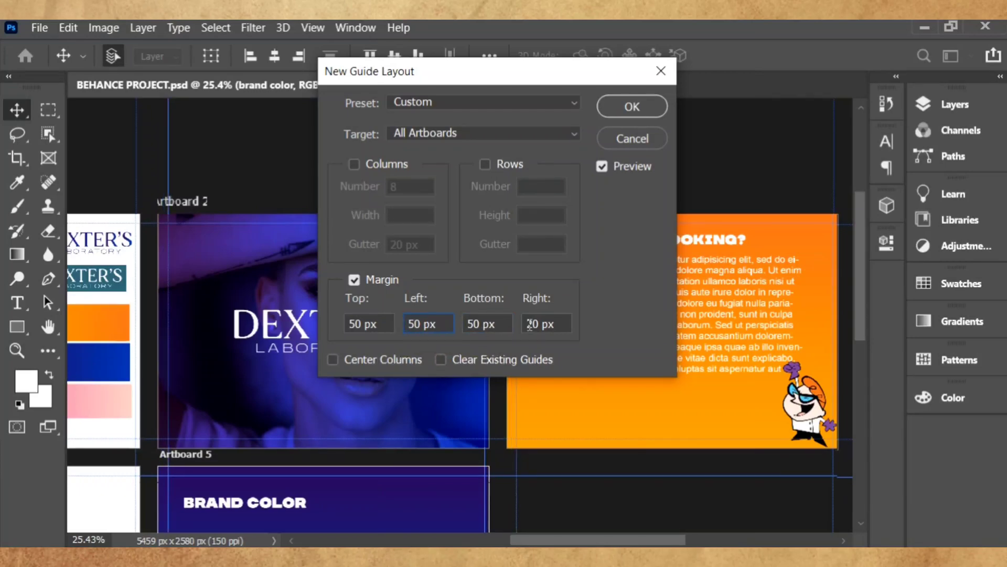
{"action": "double_click", "coordinate": [525, 324]}
{"action": "type", "text": "50"}
{"action": "left_click", "coordinate": [621, 108]}
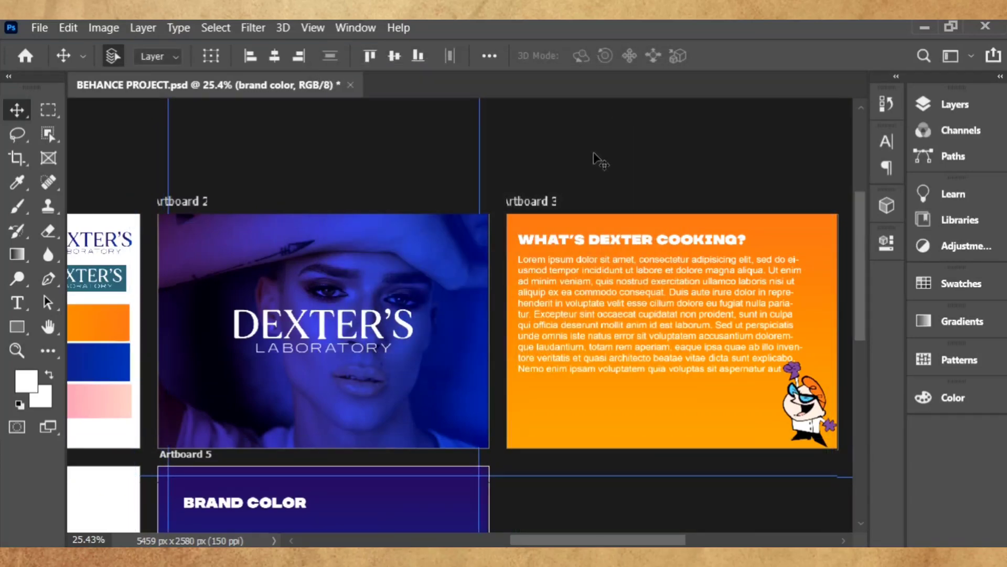
- Reapply the 50 px margin guide layout with All Artboards as the target
{"action": "left_click", "coordinate": [313, 27]}
{"action": "left_click", "coordinate": [380, 549]}
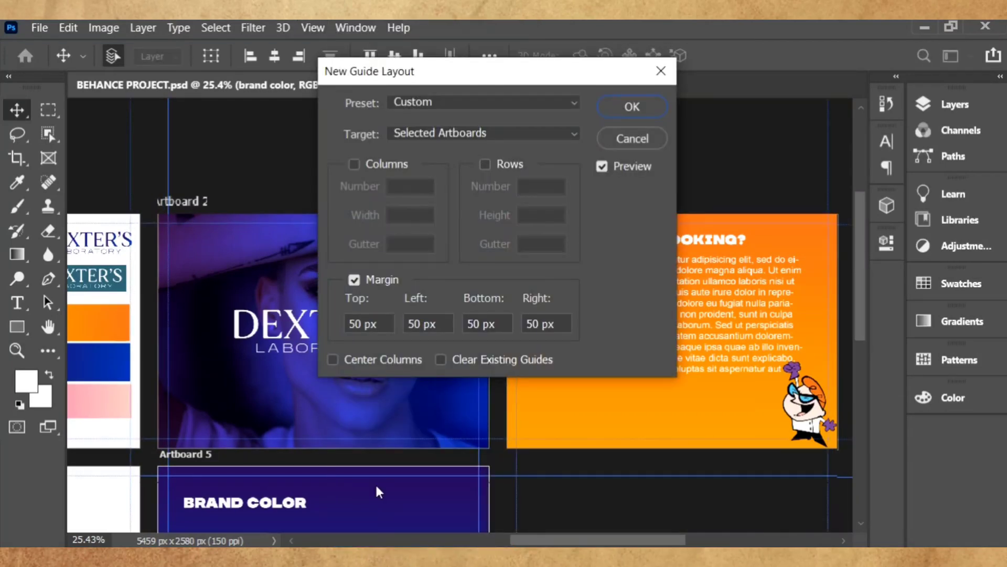
{"action": "left_click", "coordinate": [492, 132]}
{"action": "left_click", "coordinate": [465, 266]}
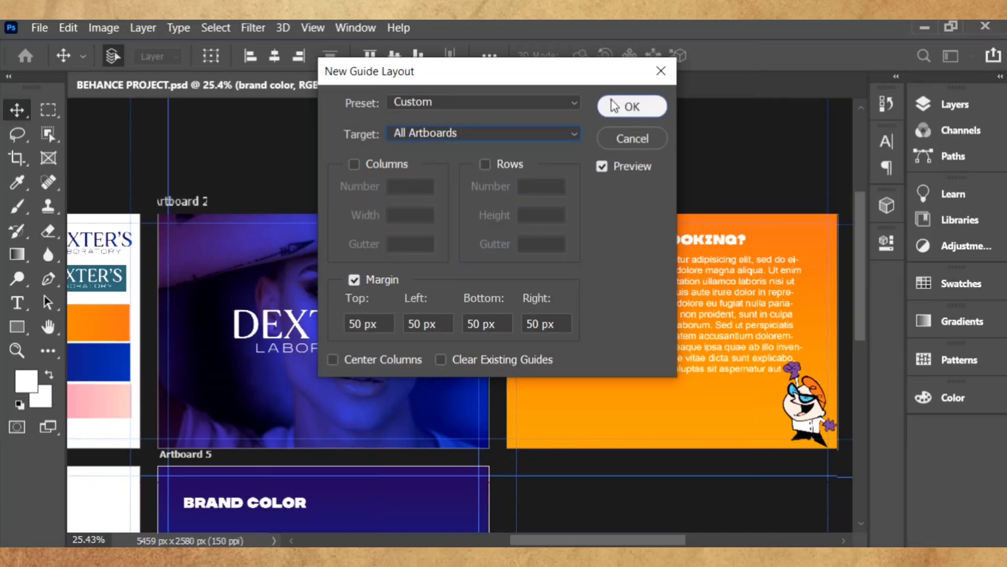
{"action": "left_click", "coordinate": [632, 107]}
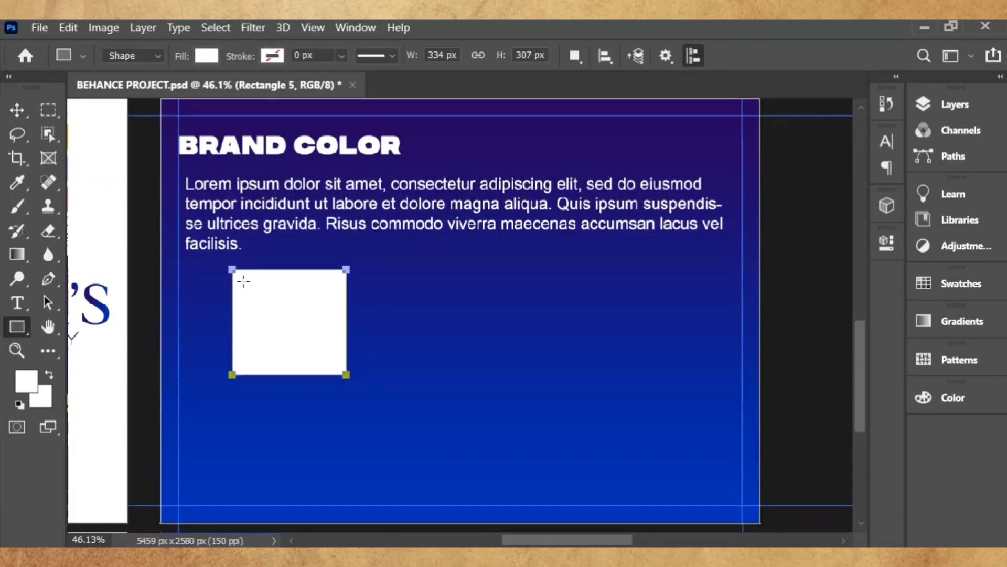
- Draw a square swatch below the BRAND COLOR heading filled with dark purple
{"action": "left_click_drag", "start_coordinate": [245, 281], "coordinate": [336, 348]}
{"action": "left_click", "coordinate": [206, 56]}
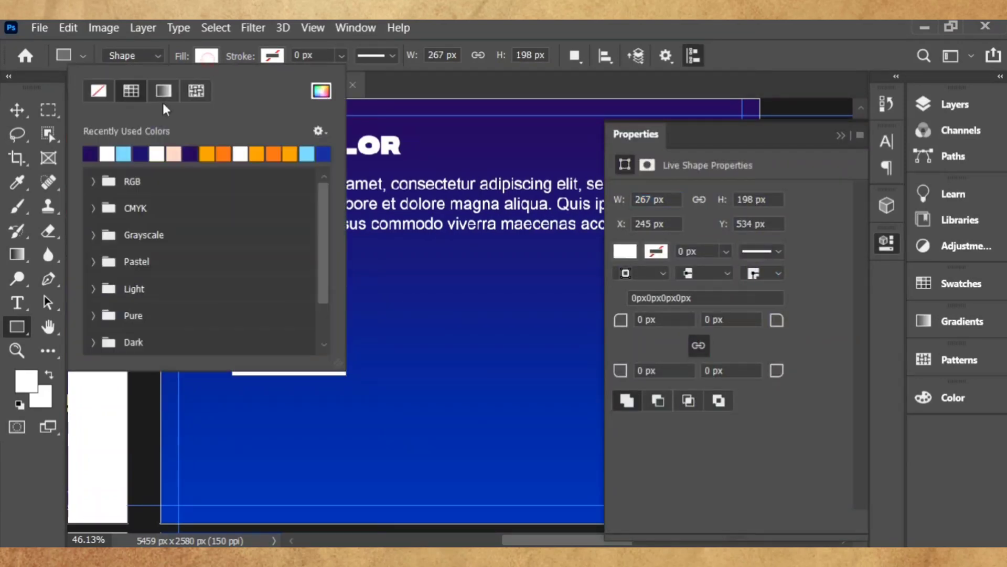
{"action": "left_click", "coordinate": [95, 151]}
{"action": "key", "text": "v"}
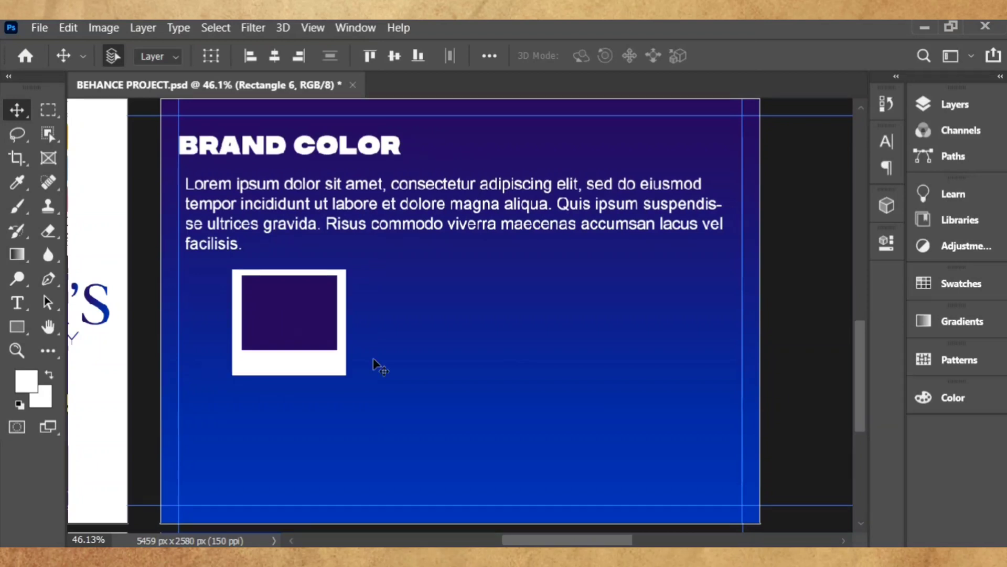
- Label the swatch '#311461' in 18 pt bold italic
{"action": "left_click", "coordinate": [16, 303]}
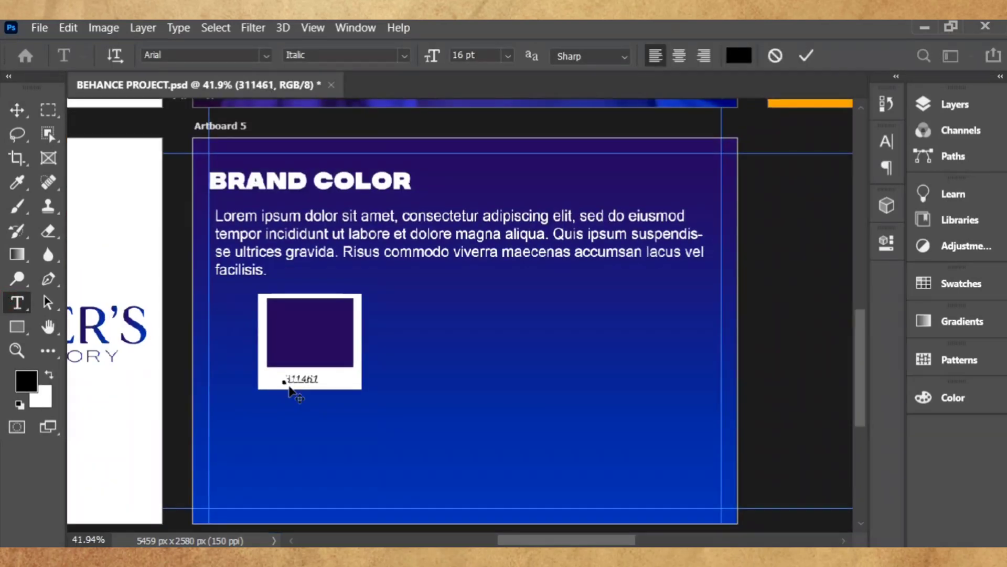
{"action": "type", "text": "#"}
{"action": "key", "text": "ctrl+a"}
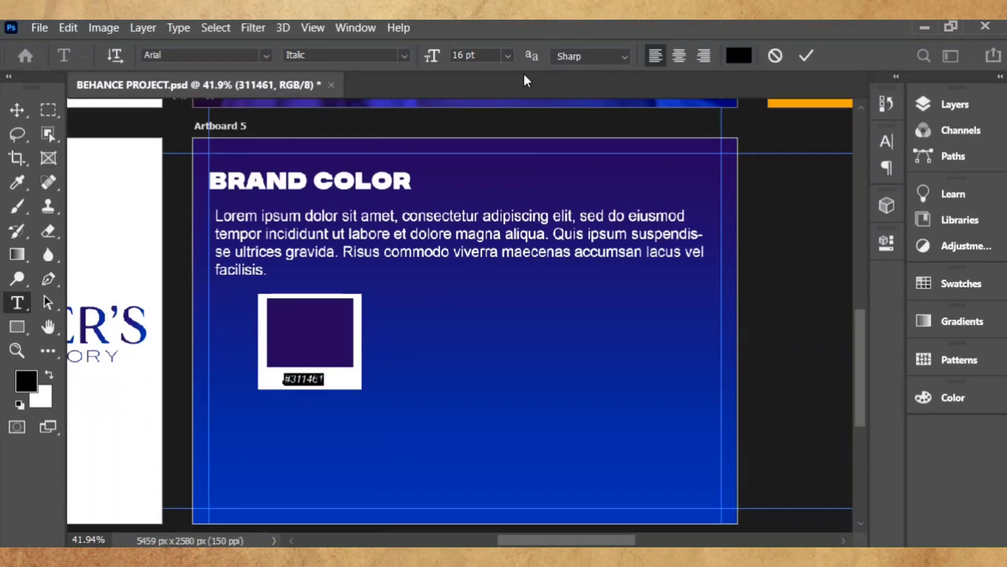
{"action": "left_click", "coordinate": [508, 56]}
{"action": "left_click", "coordinate": [486, 209]}
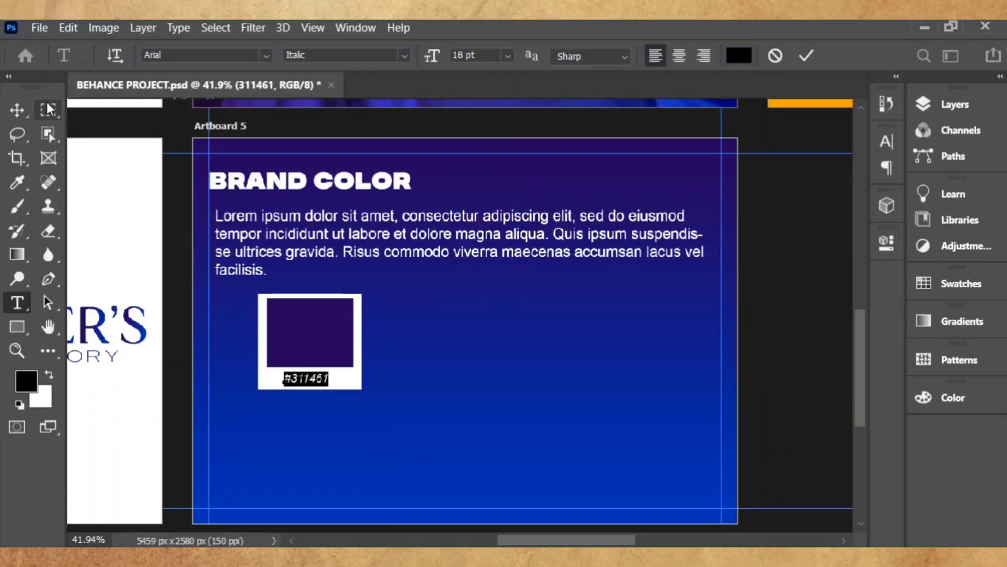
{"action": "left_click", "coordinate": [404, 56]}
{"action": "left_click", "coordinate": [380, 117]}
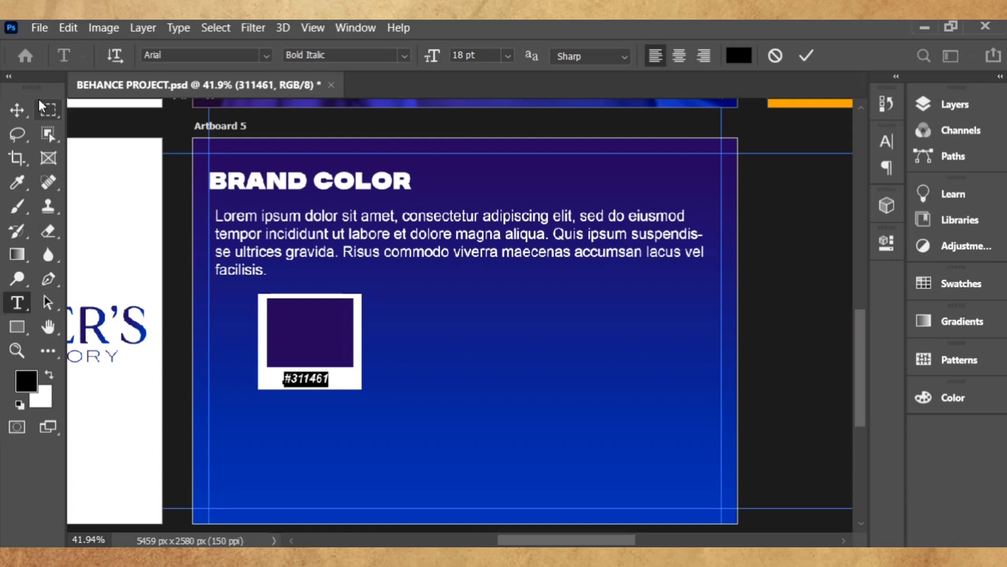
{"action": "left_click", "coordinate": [17, 109]}
{"action": "left_click", "coordinate": [781, 329]}
{"action": "scroll", "coordinate": [385, 404], "scroll_direction": "up", "scroll_amount": 1}
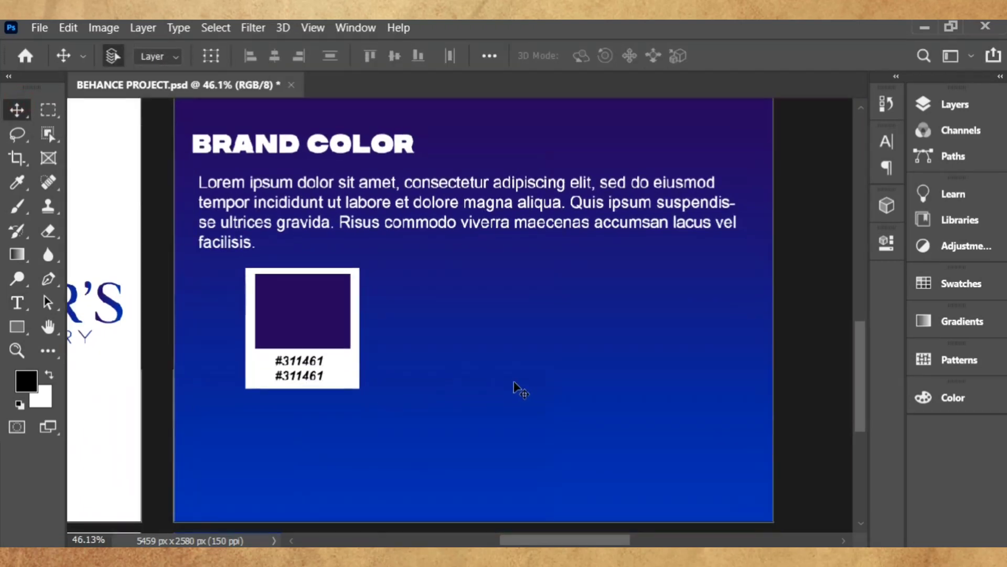
- Duplicate the swatch card to build a row of three cards
{"action": "left_click", "coordinate": [353, 344]}
{"action": "key", "text": "ctrl+alt+t"}
{"action": "left_click_drag", "start_coordinate": [353, 344], "coordinate": [497, 340]}
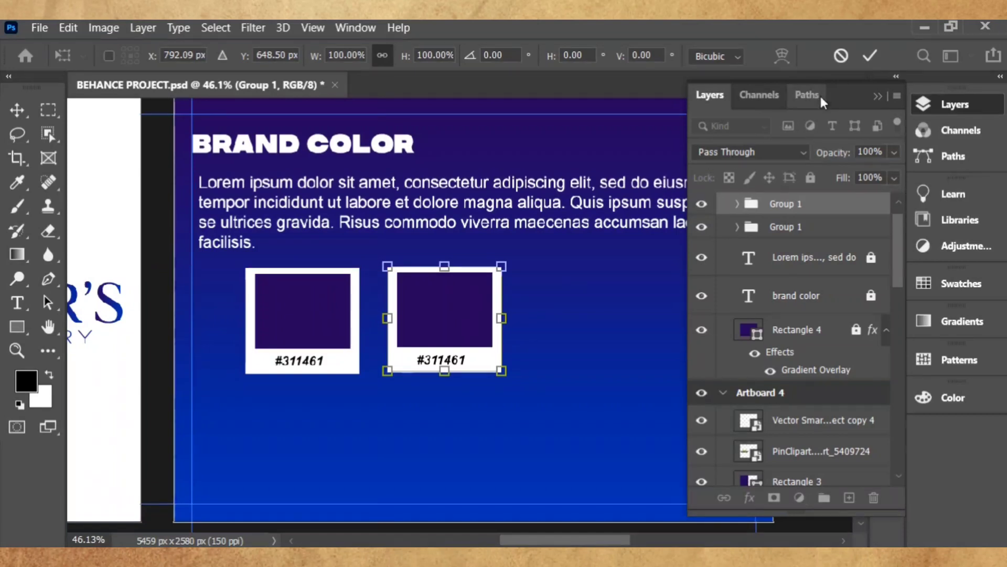
{"action": "left_click", "coordinate": [863, 57]}
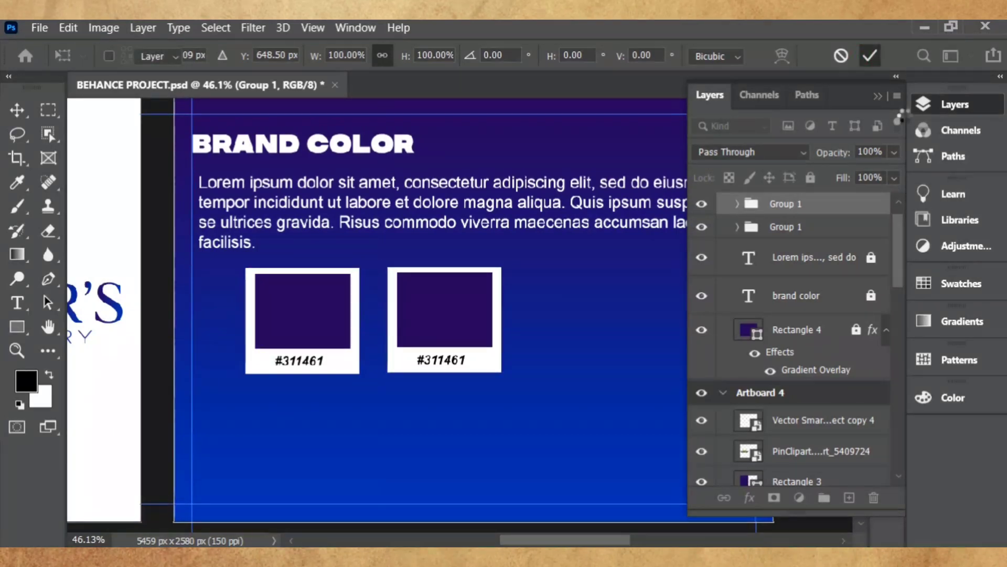
{"action": "left_click", "coordinate": [947, 105]}
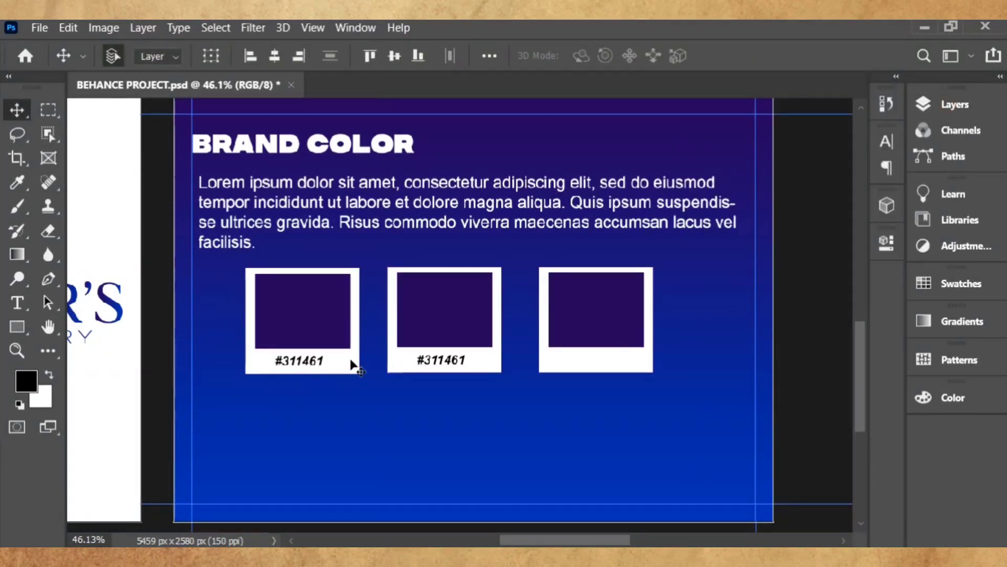
{"action": "left_click_drag", "start_coordinate": [233, 351], "coordinate": [341, 473]}
- Copy the cards into a second row and add the #311461 label to the unlabelled card
{"action": "left_click_drag", "start_coordinate": [387, 288], "coordinate": [468, 371]}
{"action": "left_click_drag", "start_coordinate": [456, 334], "coordinate": [456, 461]}
{"action": "left_click_drag", "start_coordinate": [589, 315], "coordinate": [589, 355]}
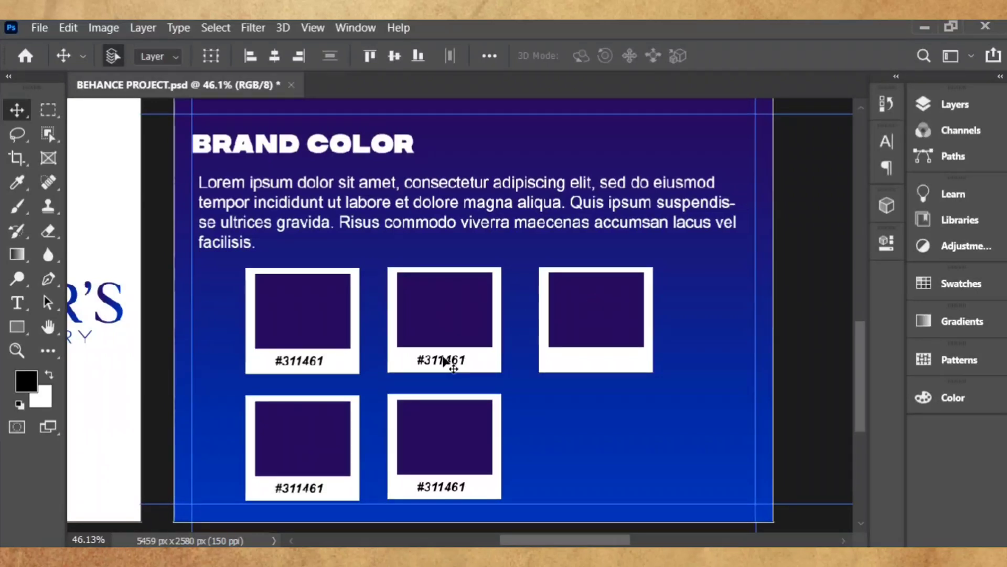
{"action": "left_click_drag", "start_coordinate": [450, 359], "coordinate": [609, 359]}
{"action": "left_click_drag", "start_coordinate": [590, 315], "coordinate": [613, 486]}
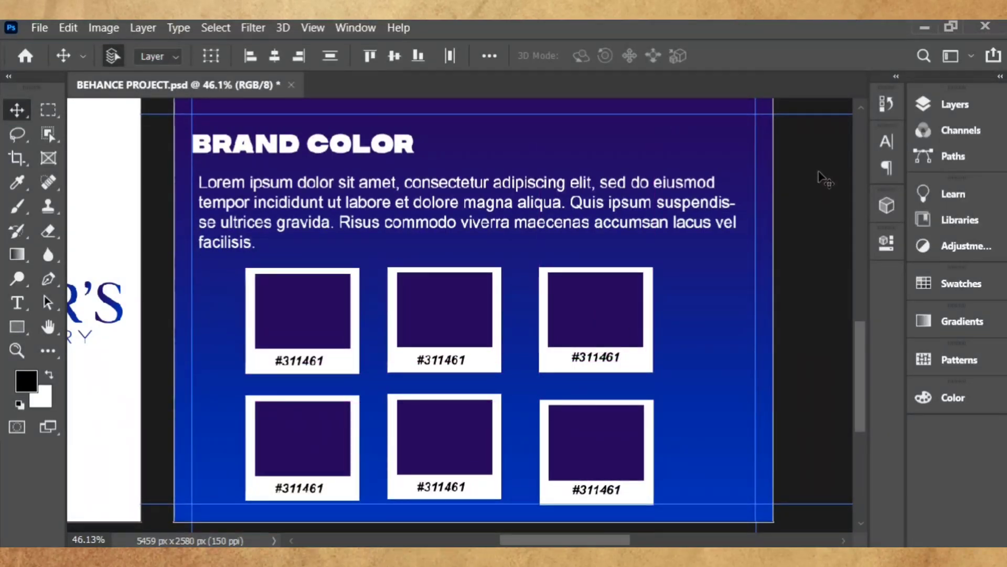
- Recolour the bottom-left swatch square to pale pink #fac8bc and begin editing its label
{"action": "left_click", "coordinate": [432, 302]}
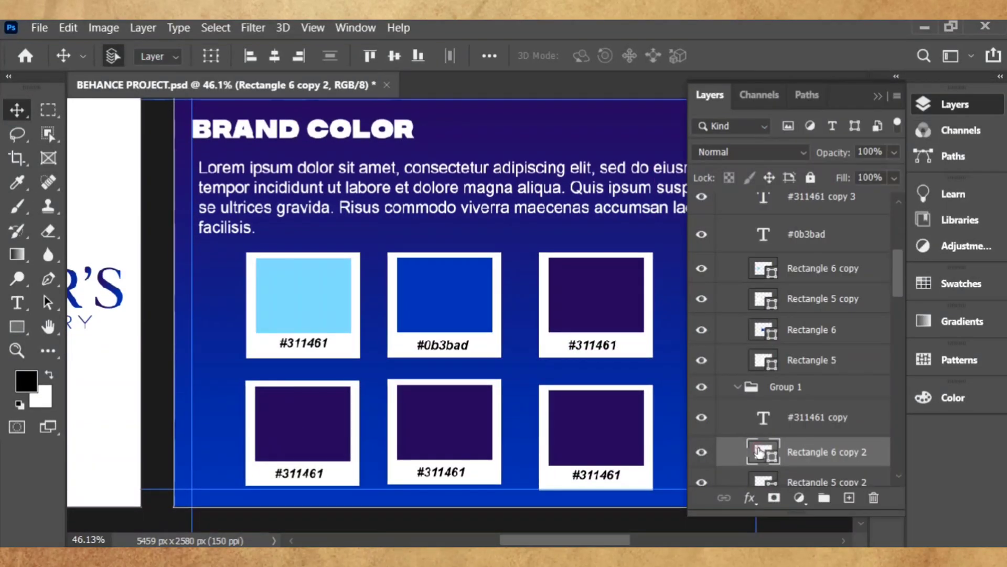
{"action": "double_click", "coordinate": [764, 513]}
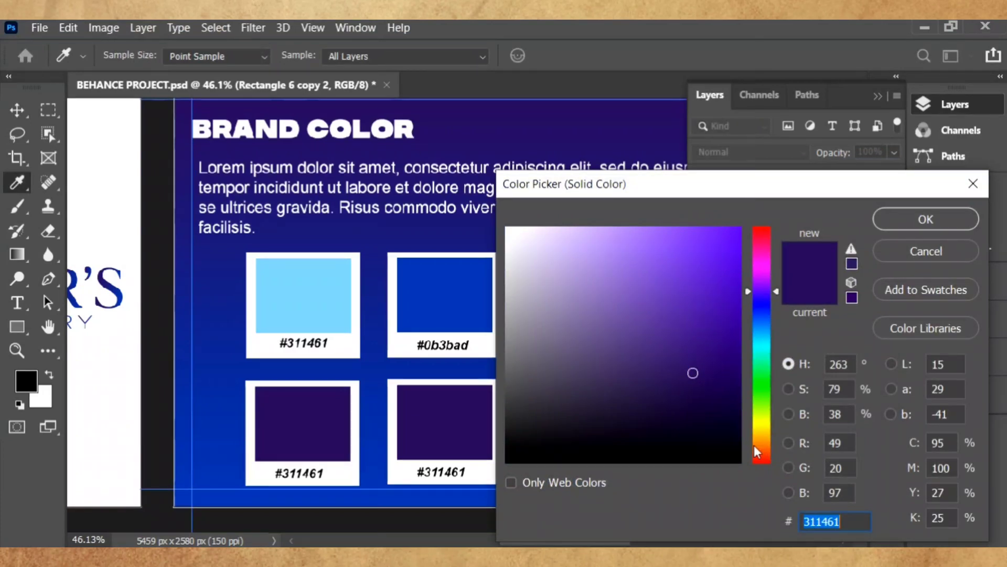
{"action": "type", "text": "fa"}
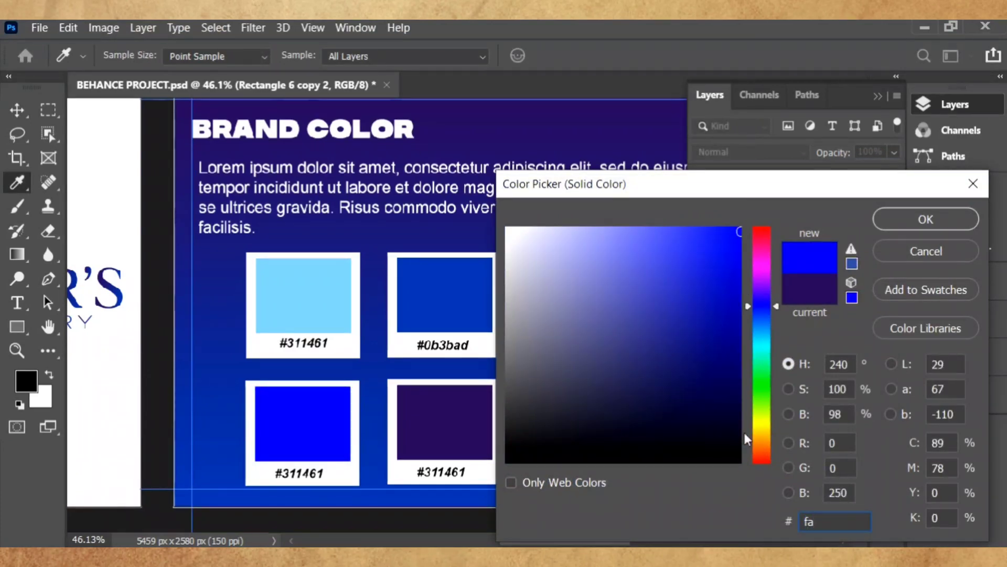
{"action": "type", "text": "c8bc"}
{"action": "key", "text": "Return"}
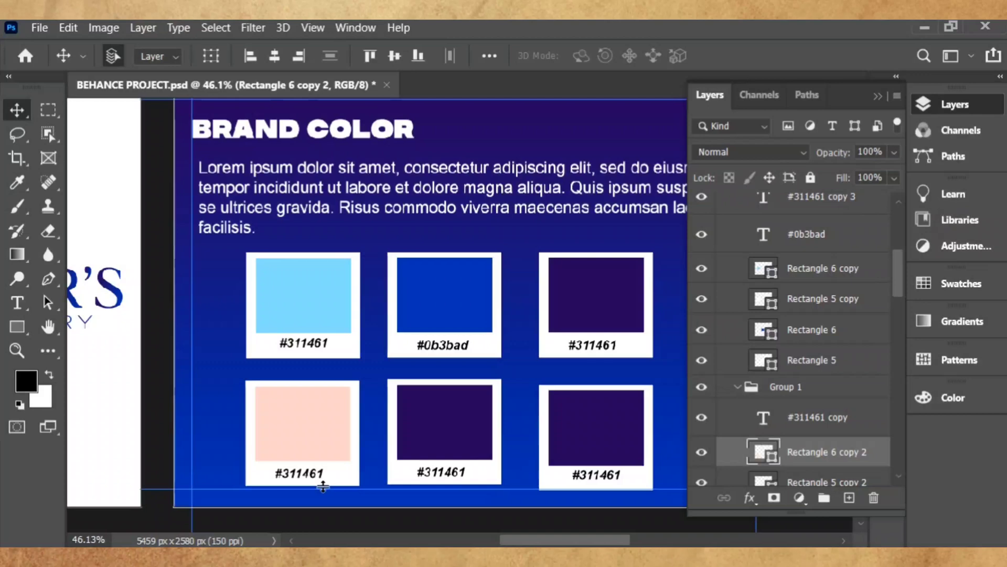
{"action": "key", "text": "t"}
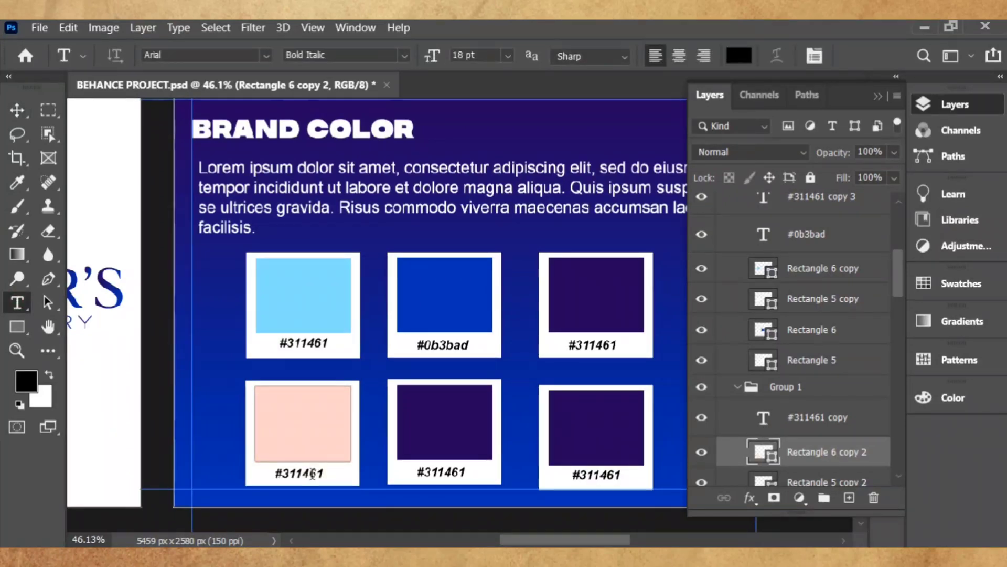
{"action": "left_click", "coordinate": [312, 474]}
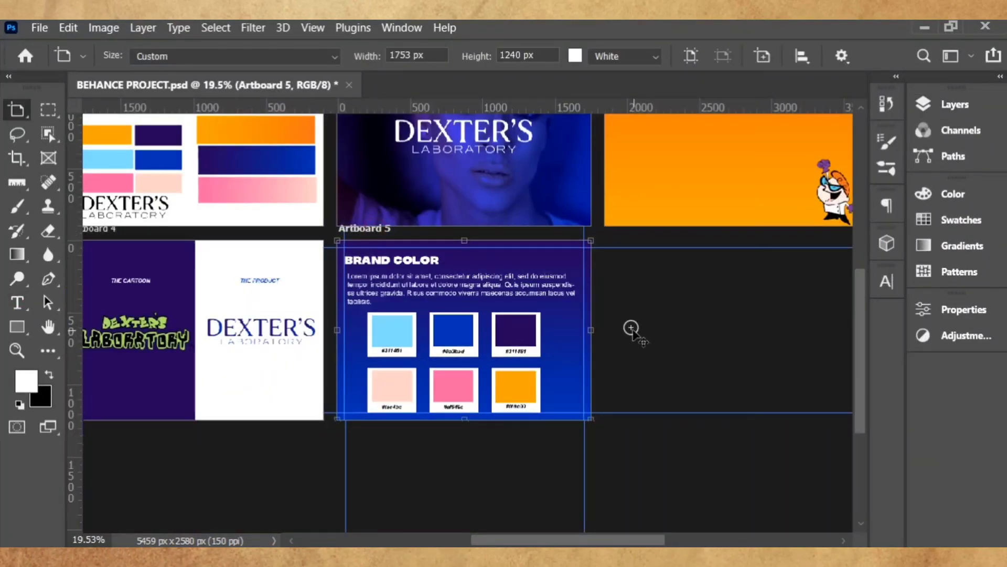
- Add a taller Artboard 6 beside the brand colour board and scale the placed portrait photo
{"action": "left_click", "coordinate": [632, 330]}
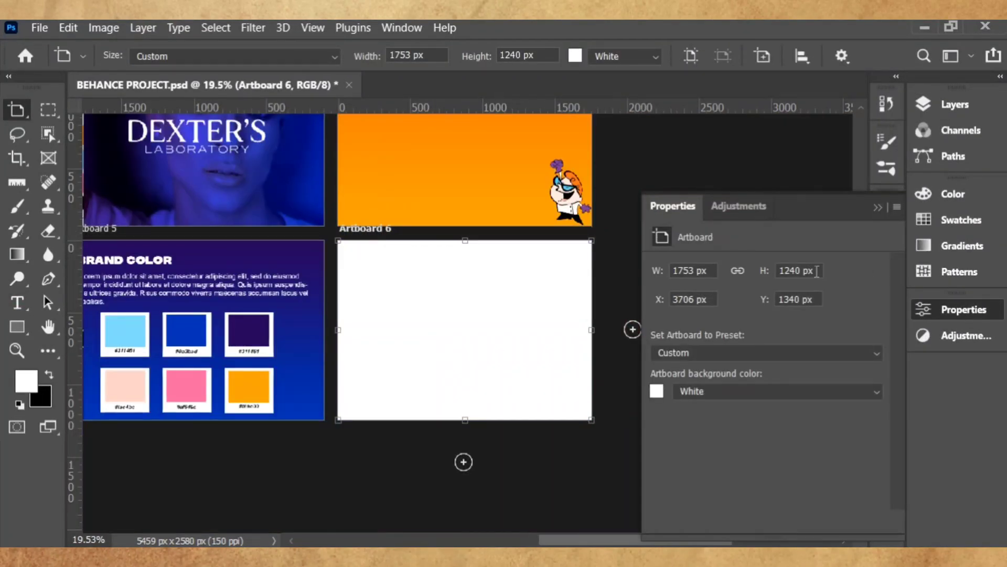
{"action": "left_click_drag", "start_coordinate": [465, 419], "coordinate": [459, 524]}
{"action": "left_click_drag", "start_coordinate": [13, 111], "coordinate": [74, 112]}
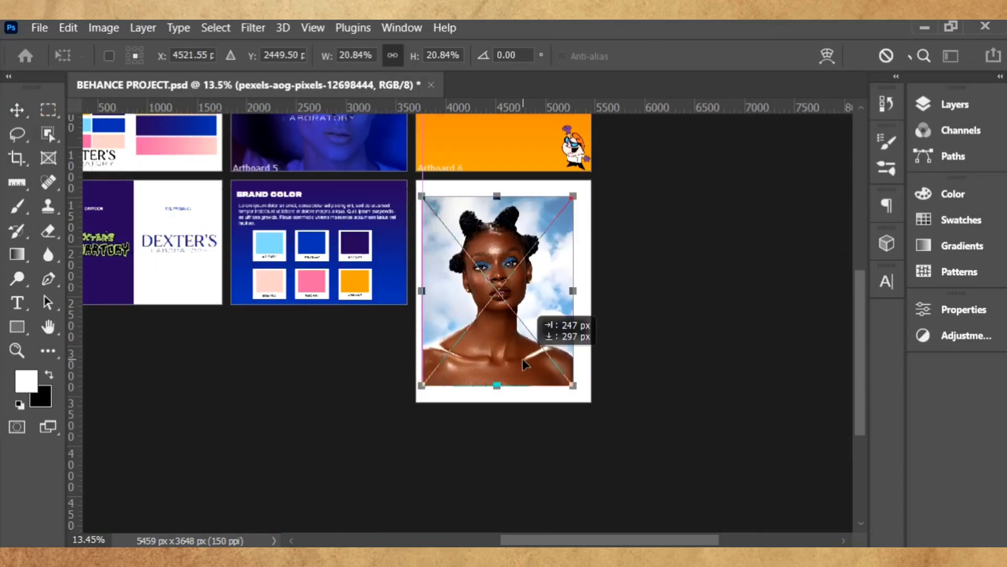
{"action": "left_click_drag", "start_coordinate": [586, 401], "coordinate": [591, 404]}
- Reposition and enlarge the portrait photo to fill Artboard 6, then commit it
{"action": "left_click_drag", "start_coordinate": [564, 362], "coordinate": [564, 362]}
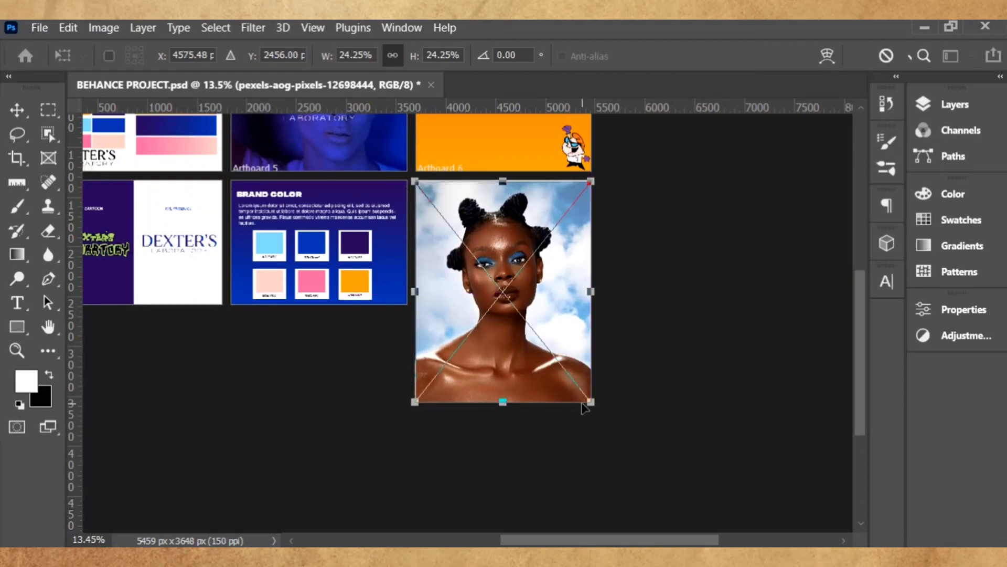
{"action": "left_click_drag", "start_coordinate": [585, 408], "coordinate": [588, 408]}
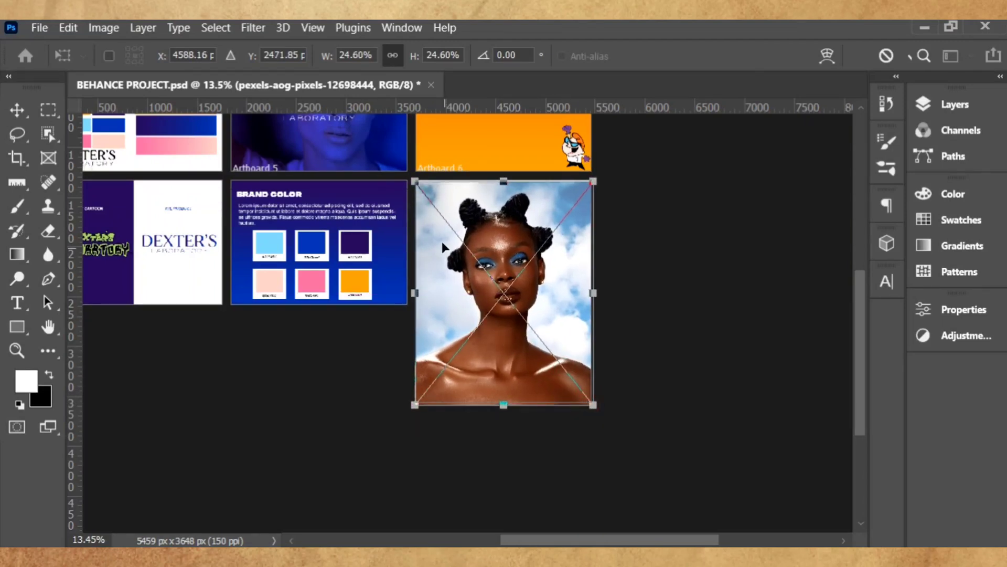
{"action": "left_click_drag", "start_coordinate": [418, 184], "coordinate": [416, 181]}
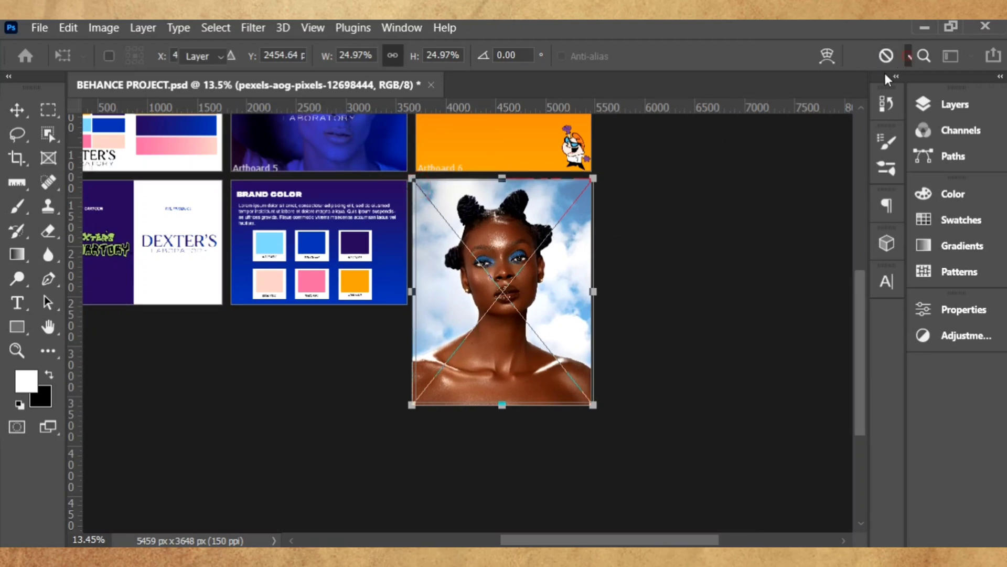
{"action": "key", "text": "Return"}
{"action": "scroll", "coordinate": [590, 294], "scroll_direction": "up", "scroll_amount": 2}
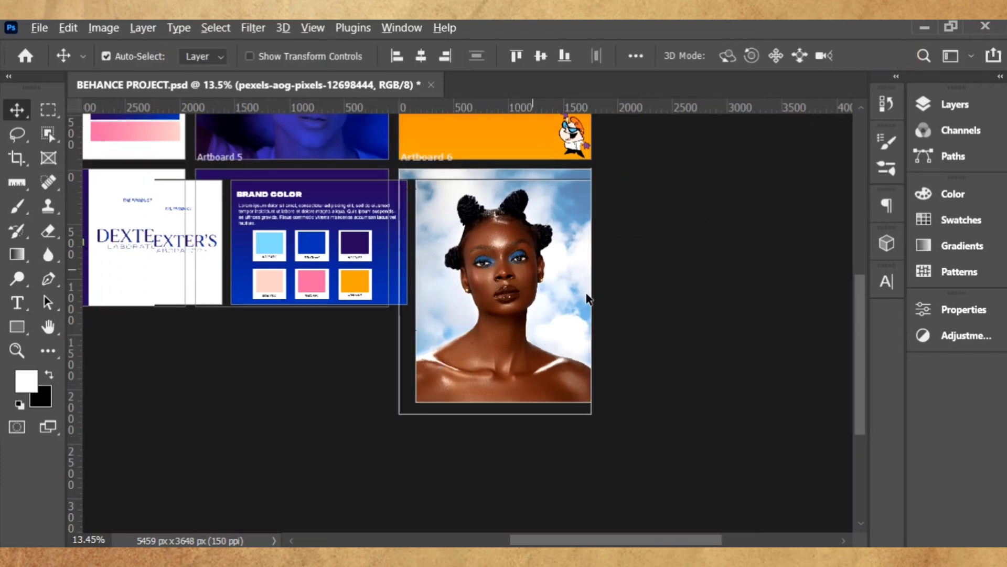
{"action": "scroll", "coordinate": [587, 298], "scroll_direction": "up", "scroll_amount": 1}
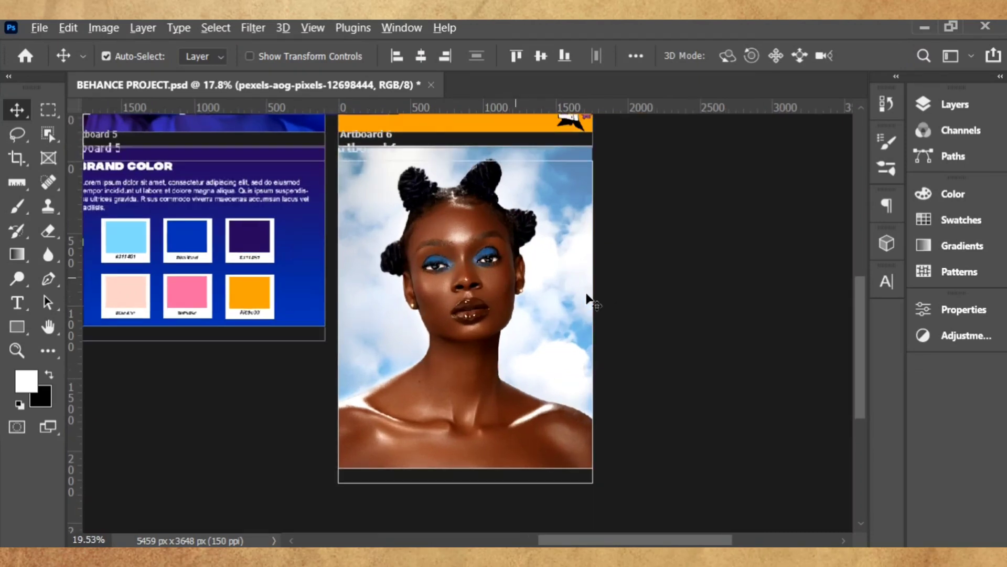
{"action": "scroll", "coordinate": [588, 302], "scroll_direction": "up", "scroll_amount": 2}
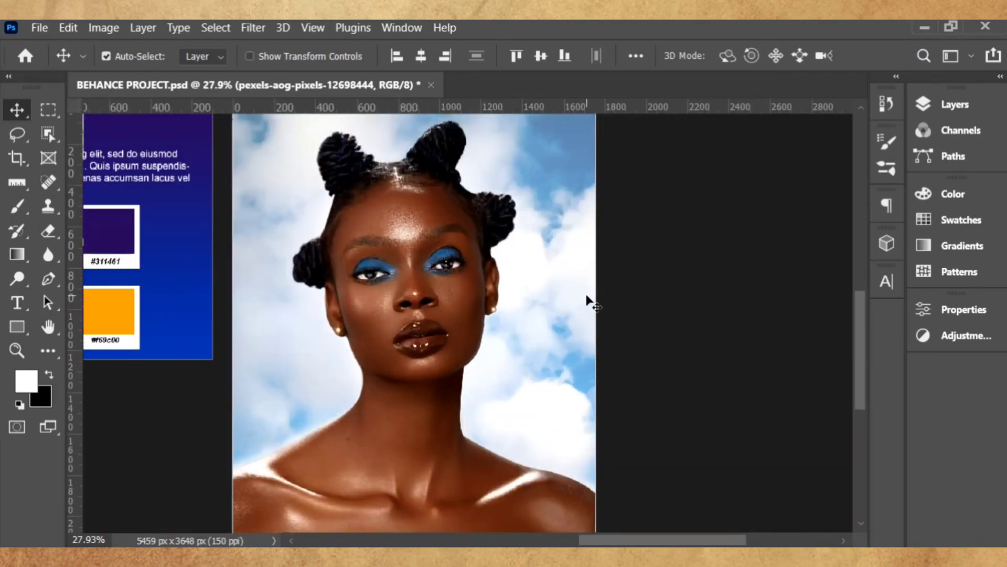
{"action": "scroll", "coordinate": [590, 303], "scroll_direction": "down", "scroll_amount": 1}
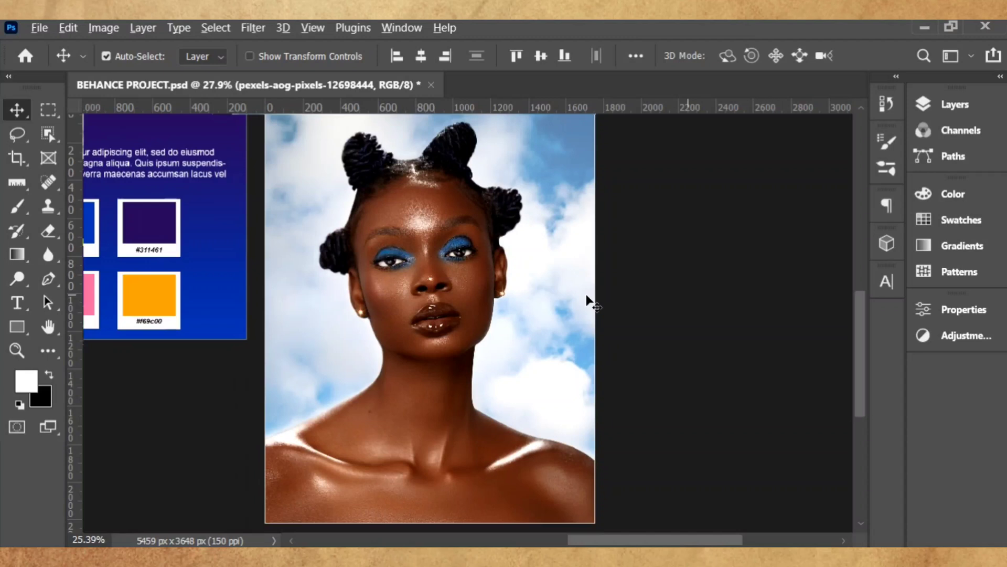
{"action": "scroll", "coordinate": [590, 303], "scroll_direction": "down", "scroll_amount": 1}
{"action": "scroll", "coordinate": [590, 303], "scroll_direction": "up", "scroll_amount": 2}
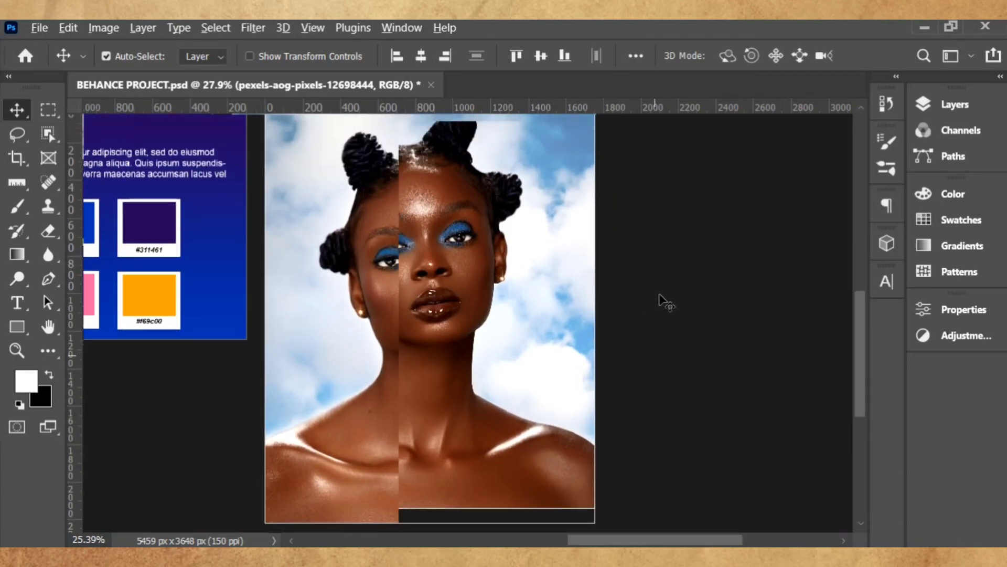
{"action": "scroll", "coordinate": [546, 212], "scroll_direction": "up", "scroll_amount": 2}
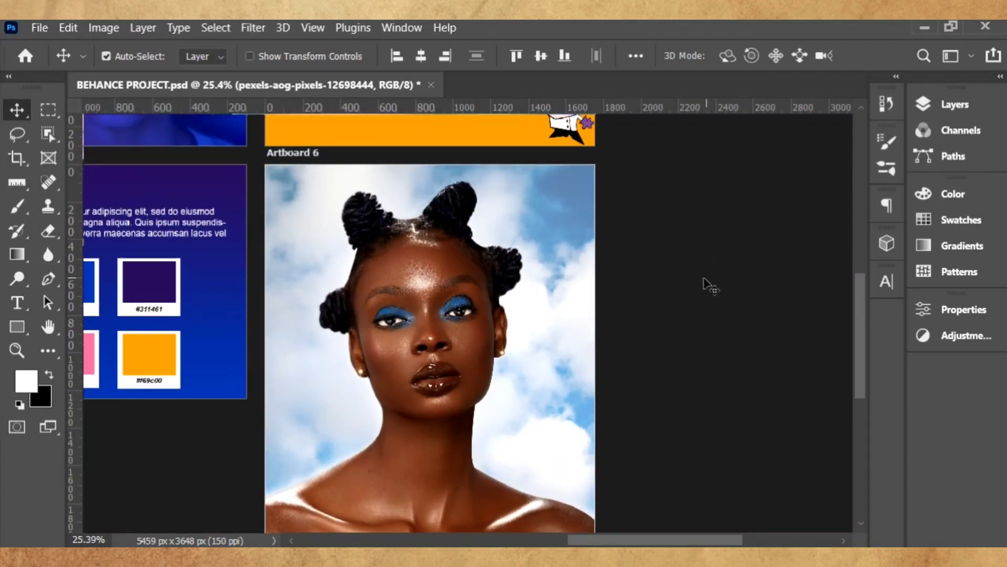
{"action": "scroll", "coordinate": [709, 289], "scroll_direction": "down", "scroll_amount": 1}
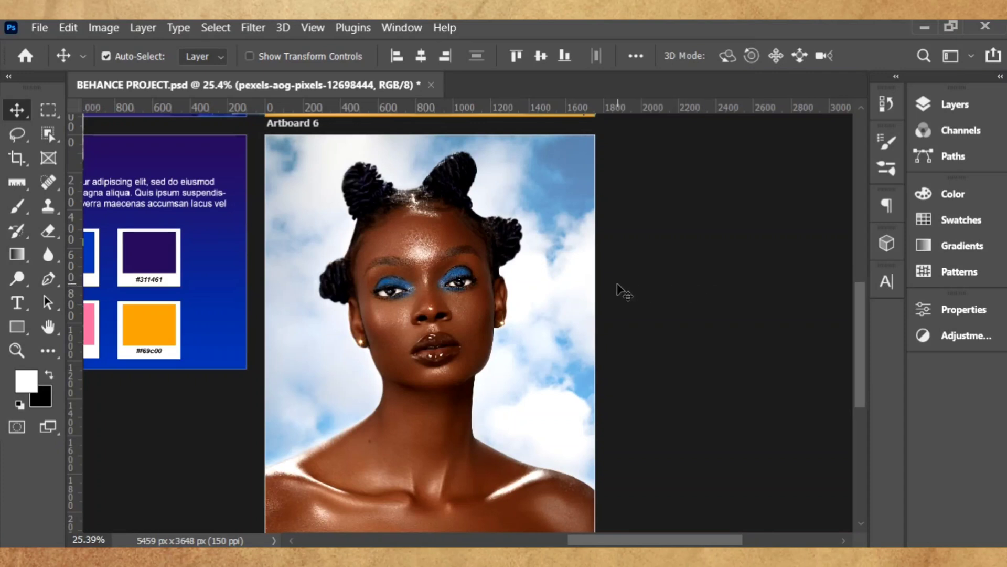
{"action": "scroll", "coordinate": [618, 288], "scroll_direction": "down", "scroll_amount": 1}
{"action": "scroll", "coordinate": [614, 288], "scroll_direction": "down", "scroll_amount": 3}
{"action": "scroll", "coordinate": [599, 284], "scroll_direction": "up", "scroll_amount": 3}
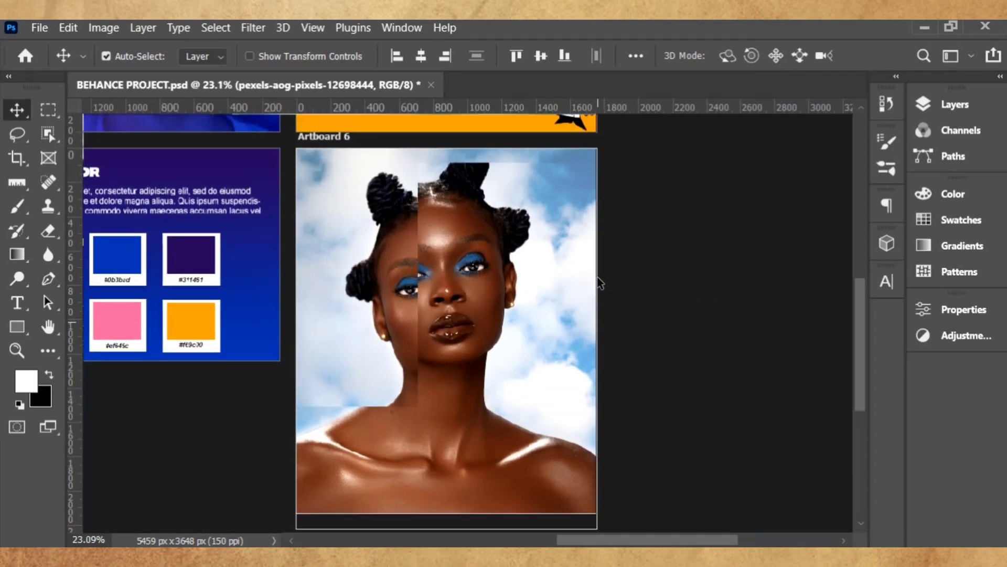
- Draw a rectangle covering the whole portrait artboard
{"action": "left_click", "coordinate": [11, 329]}
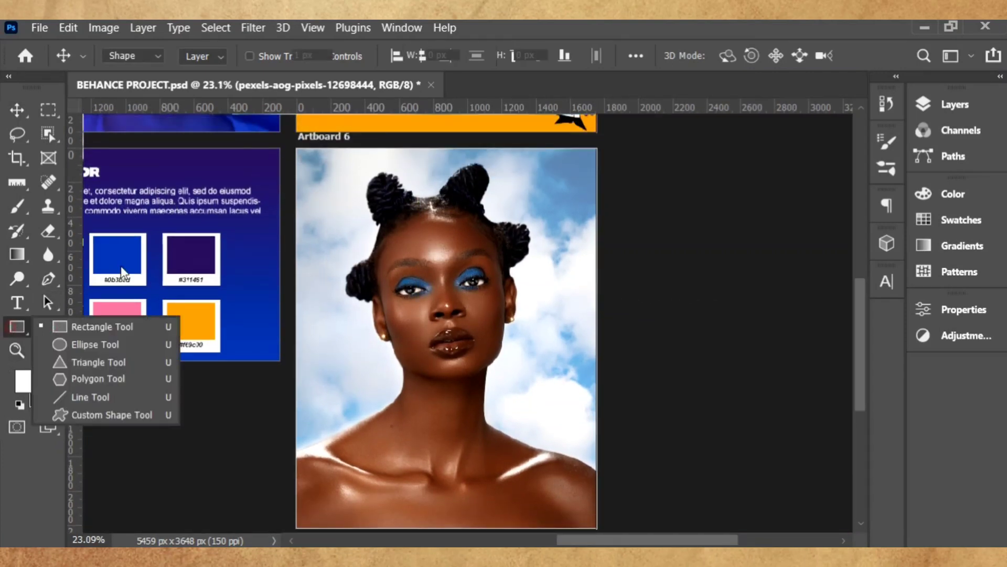
{"action": "left_click_drag", "start_coordinate": [294, 147], "coordinate": [599, 528]}
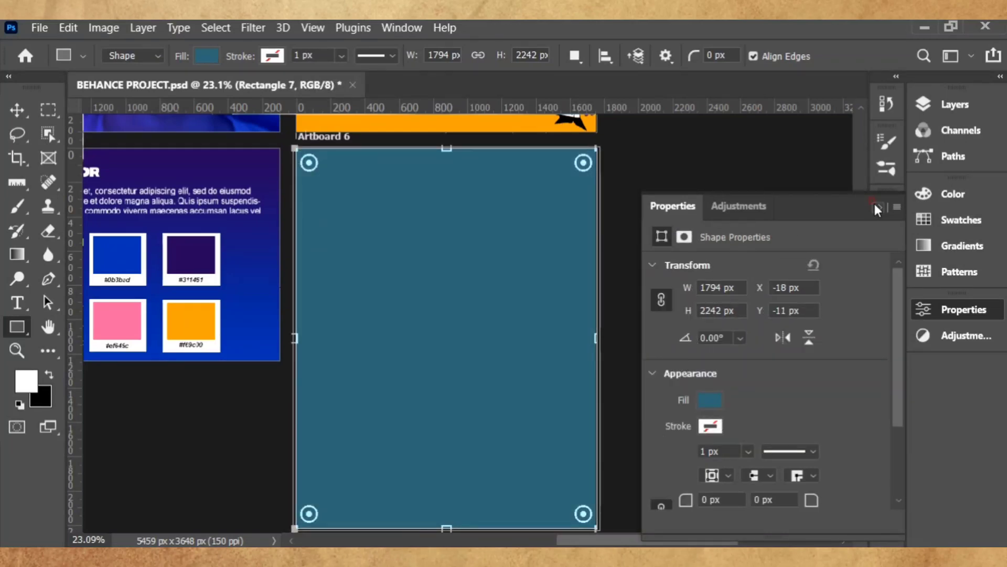
{"action": "left_click", "coordinate": [876, 206]}
- Bring up the layer options for the Rectangle 4 gradient background layer
{"action": "left_click", "coordinate": [20, 109]}
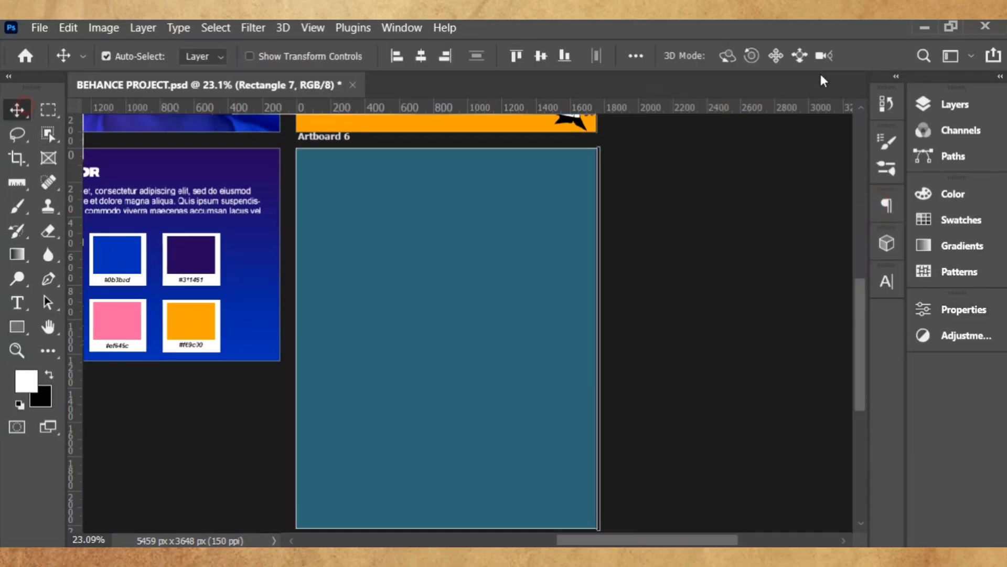
{"action": "left_click", "coordinate": [951, 104]}
{"action": "left_click", "coordinate": [803, 352]}
{"action": "right_click", "coordinate": [803, 357]}
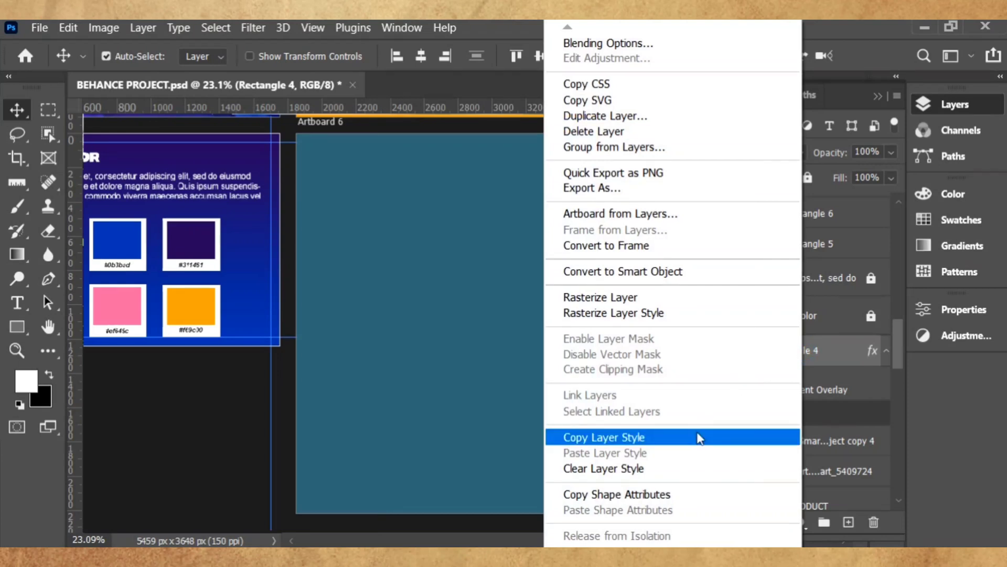
- Copy Rectangle 4's gradient style, lock Rectangle 4, and paste the style onto Rectangle 7
{"action": "left_click", "coordinate": [699, 438]}
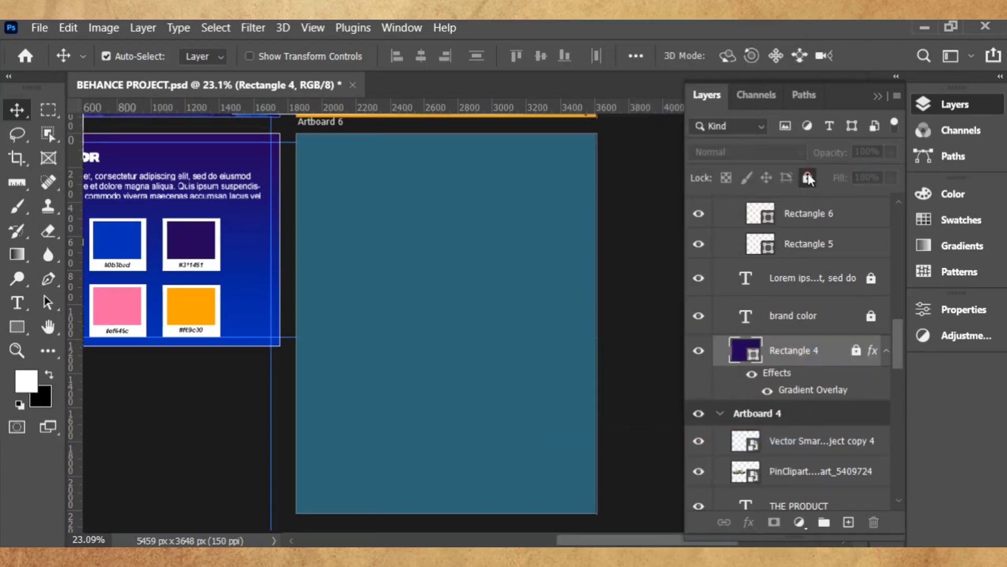
{"action": "left_click", "coordinate": [808, 177]}
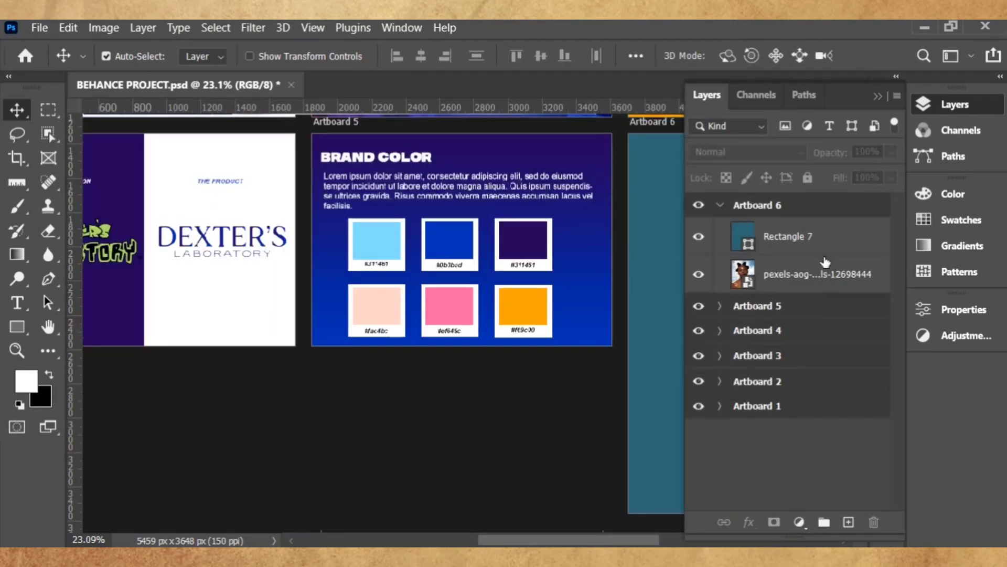
{"action": "left_click", "coordinate": [824, 240]}
{"action": "right_click", "coordinate": [822, 239]}
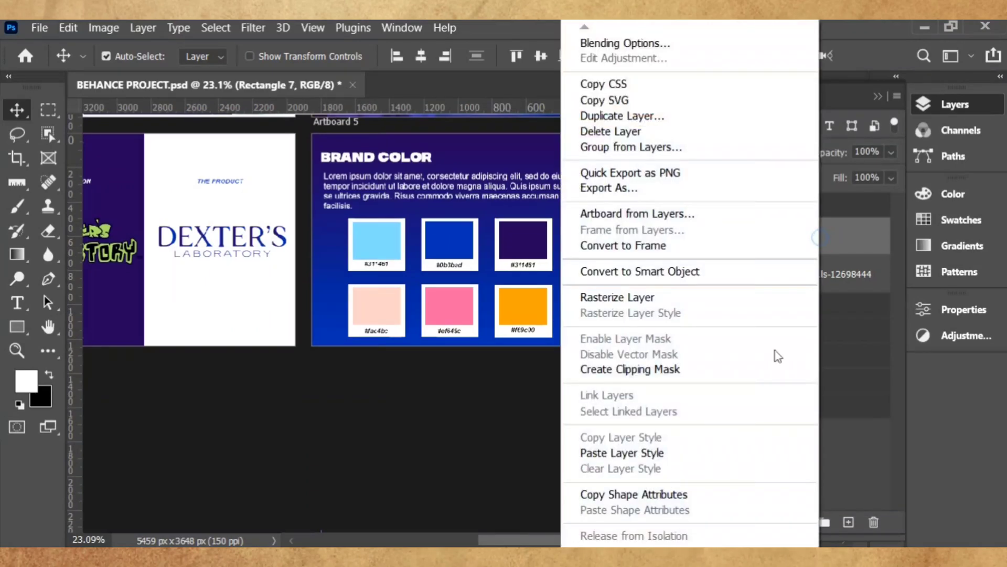
{"action": "left_click", "coordinate": [734, 452]}
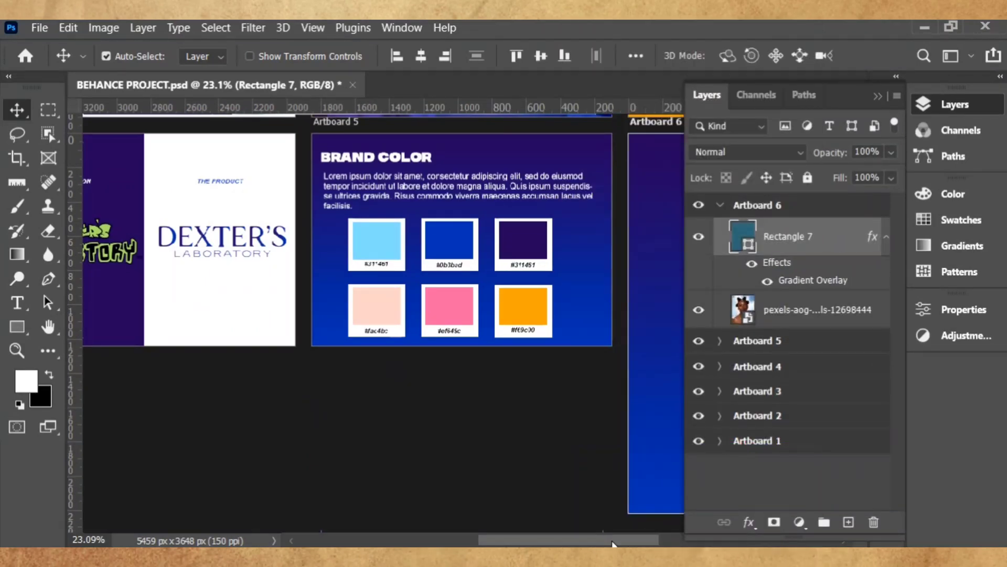
- Blend Rectangle 7 in Soft Light at 15% opacity and 10% fill
{"action": "left_click_drag", "start_coordinate": [613, 540], "coordinate": [690, 540]}
{"action": "left_click", "coordinate": [785, 152]}
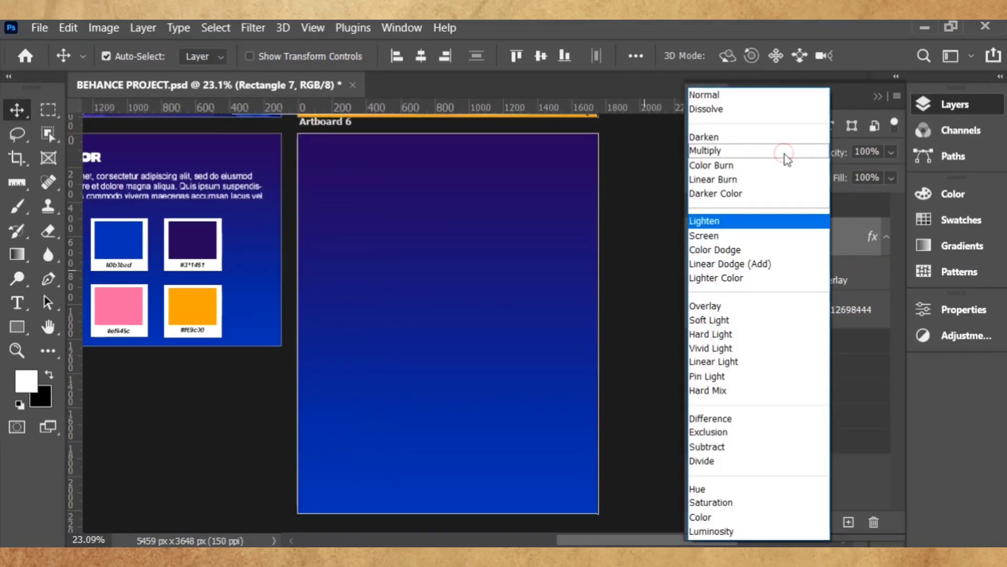
{"action": "left_click", "coordinate": [753, 309]}
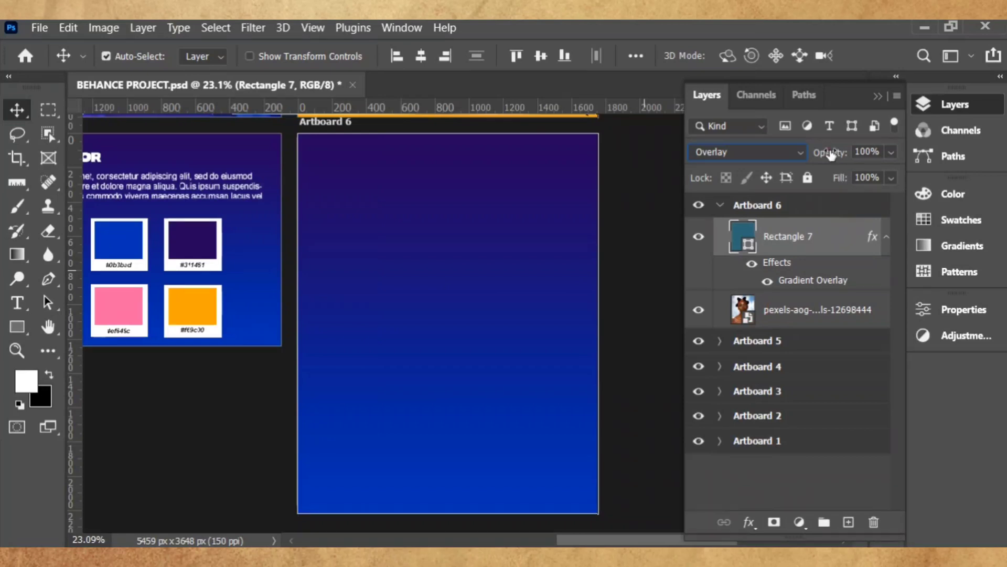
{"action": "left_click_drag", "start_coordinate": [831, 154], "coordinate": [766, 301]}
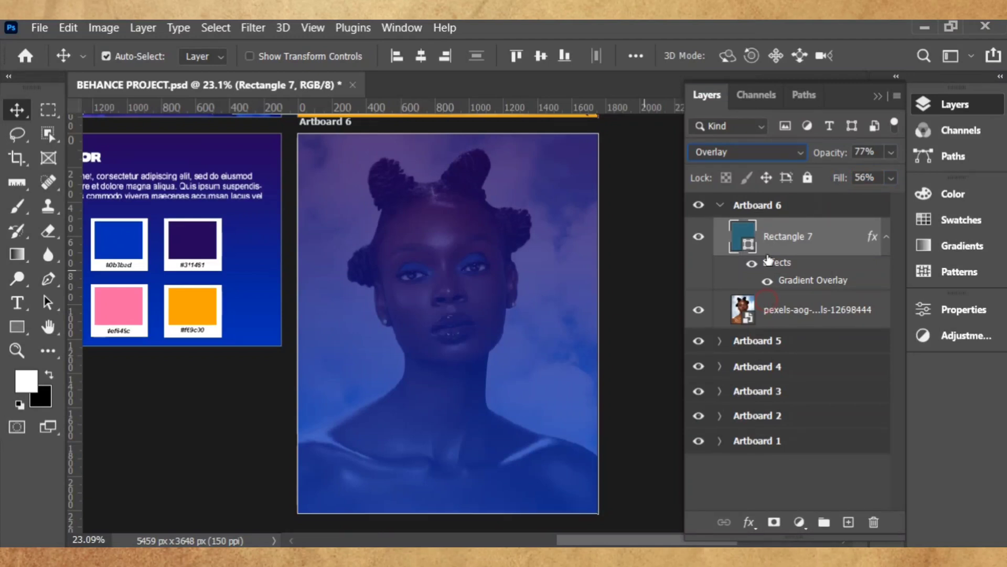
{"action": "left_click", "coordinate": [761, 153]}
{"action": "left_click", "coordinate": [751, 320]}
{"action": "left_click_drag", "start_coordinate": [832, 177], "coordinate": [828, 156]}
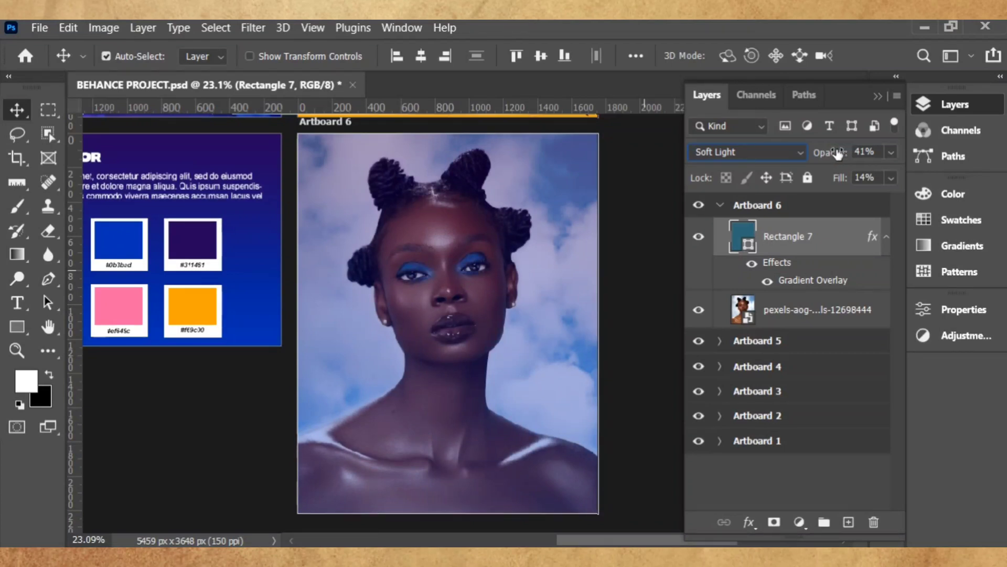
{"action": "left_click_drag", "start_coordinate": [837, 153], "coordinate": [828, 156]}
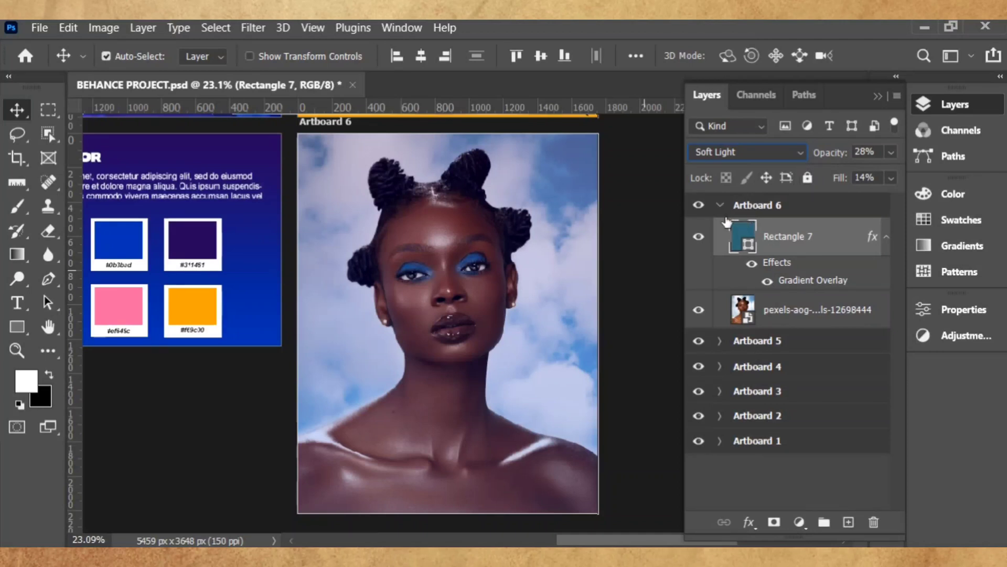
{"action": "left_click_drag", "start_coordinate": [829, 157], "coordinate": [825, 157]}
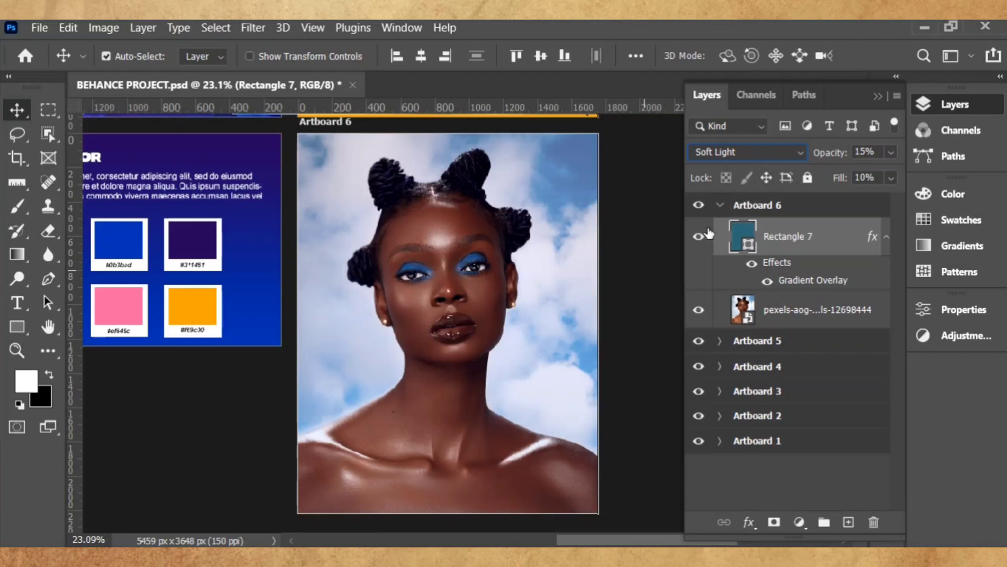
{"action": "left_click", "coordinate": [699, 236]}
{"action": "left_click", "coordinate": [699, 236]}
{"action": "scroll", "coordinate": [639, 280], "scroll_direction": "down", "scroll_amount": 1}
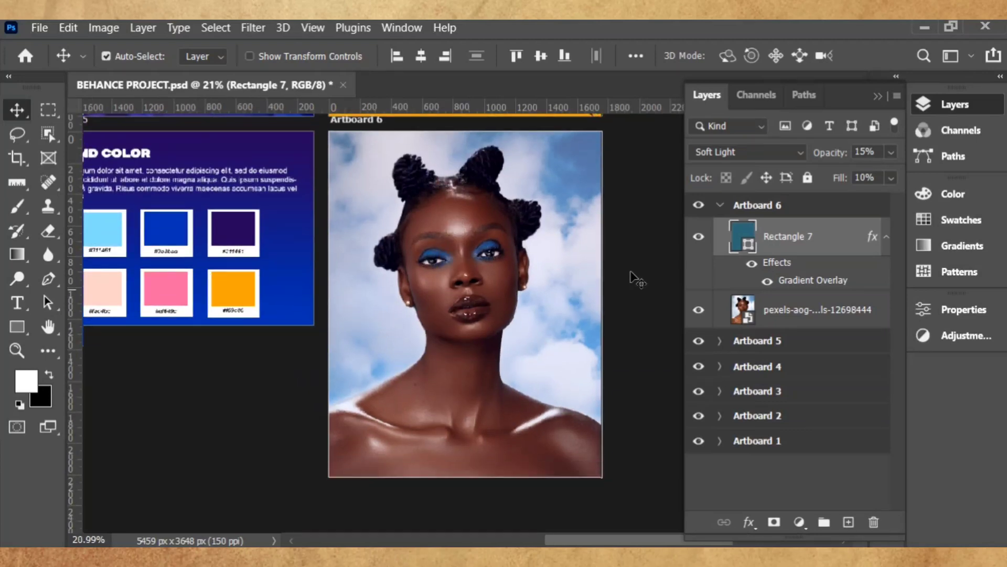
{"action": "scroll", "coordinate": [651, 275], "scroll_direction": "up", "scroll_amount": 2}
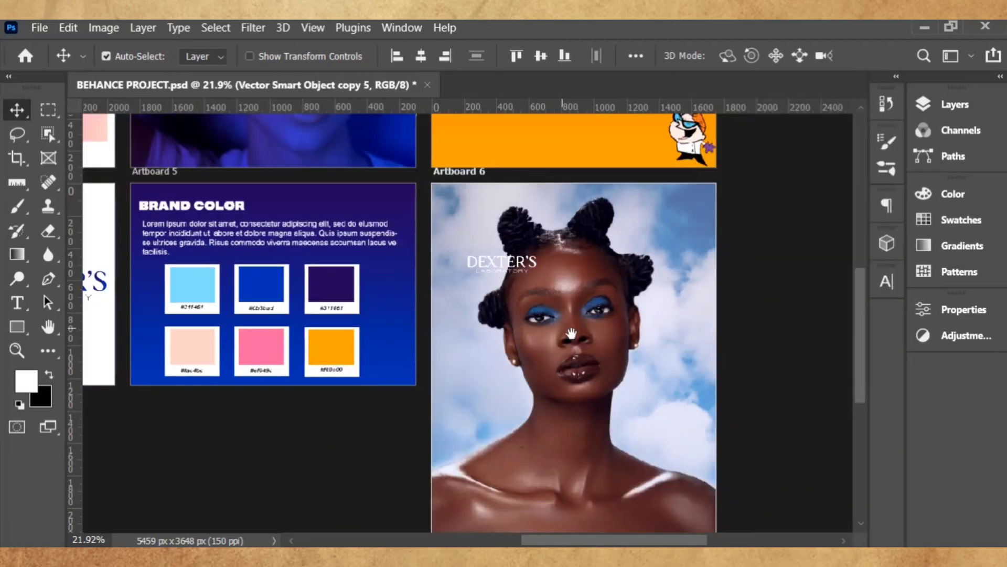
- Move the DEXTER'S logo to the artboard's bottom-left and enlarge it to 88.63%
{"action": "left_click_drag", "start_coordinate": [619, 378], "coordinate": [572, 336]}
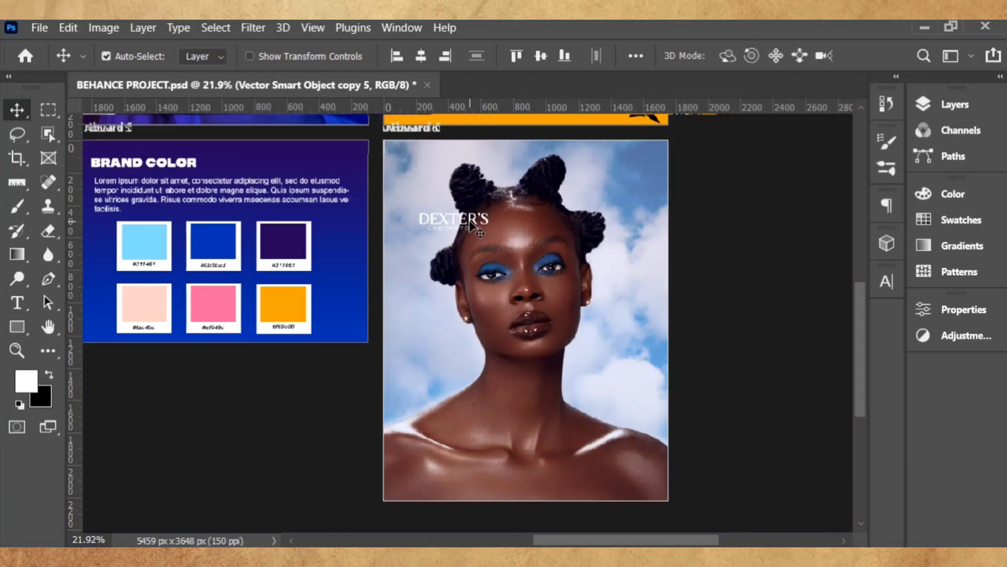
{"action": "left_click_drag", "start_coordinate": [472, 225], "coordinate": [448, 483]}
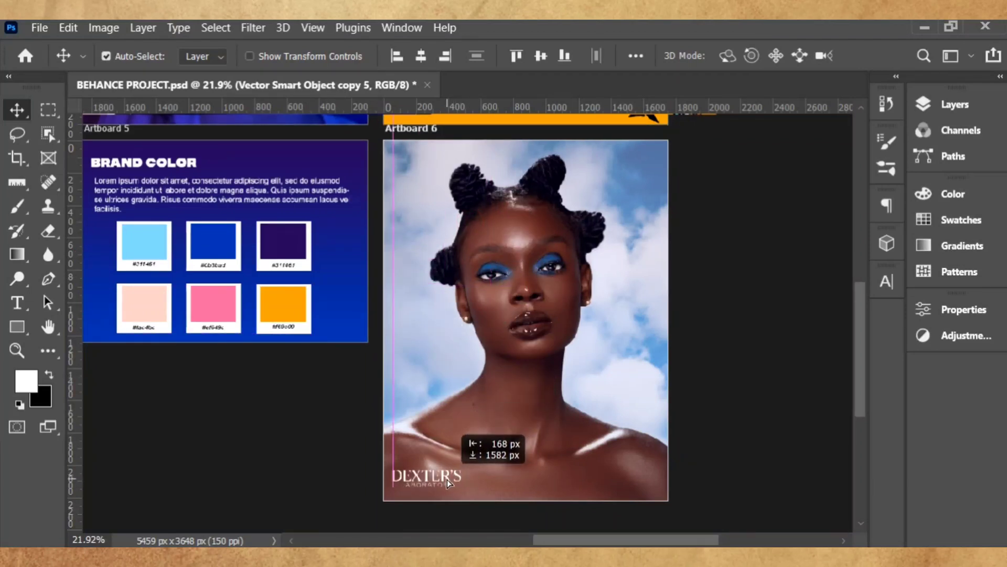
{"action": "left_click", "coordinate": [946, 102]}
{"action": "scroll", "coordinate": [896, 207], "scroll_direction": "up", "scroll_amount": 1}
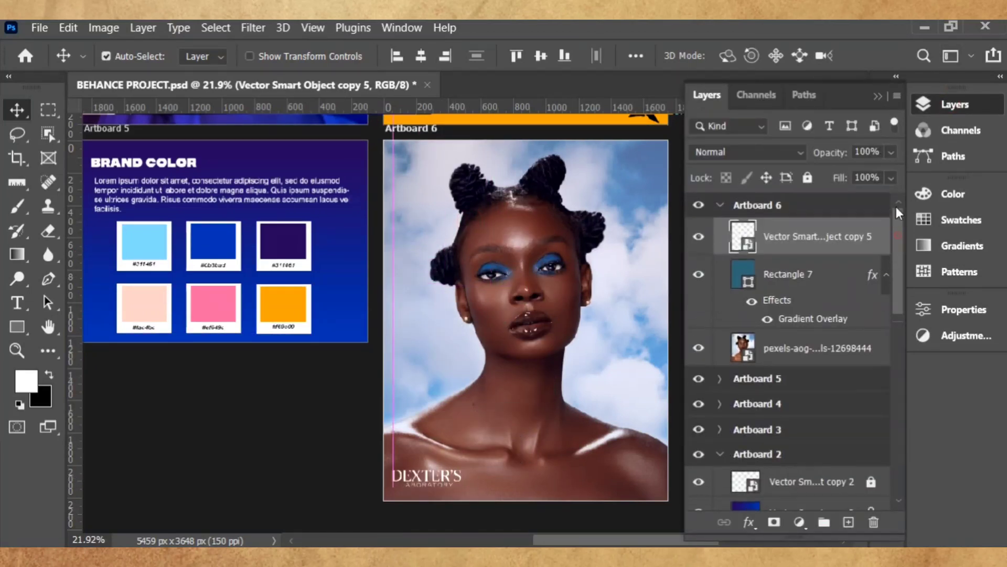
{"action": "left_click", "coordinate": [976, 102]}
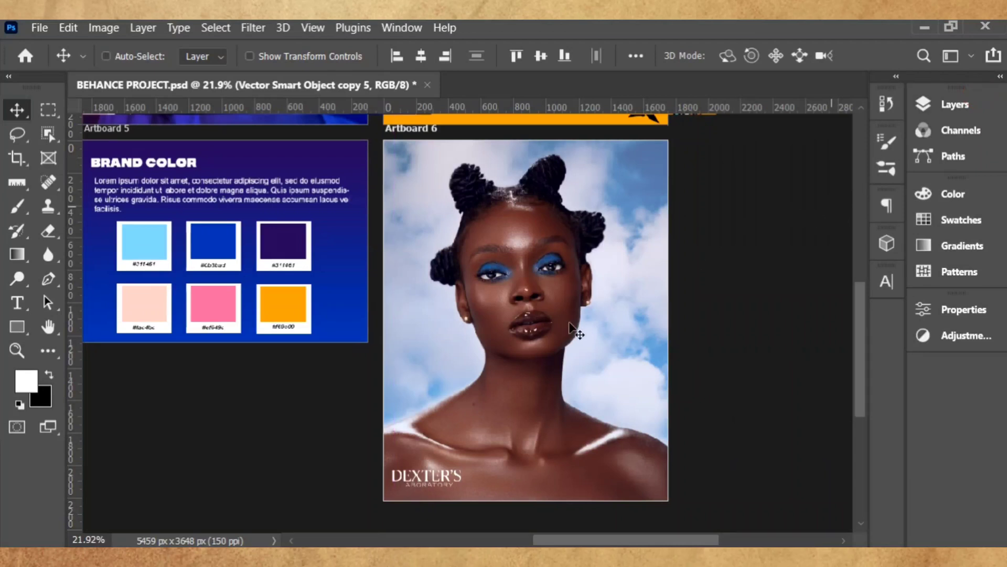
{"action": "key", "text": "ctrl+t"}
{"action": "left_click_drag", "start_coordinate": [462, 482], "coordinate": [493, 506]}
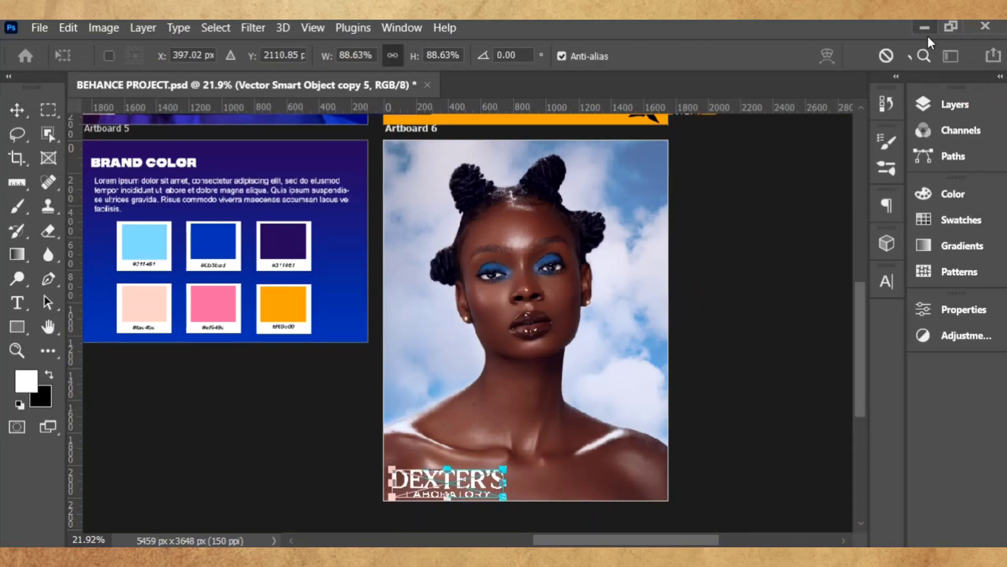
{"action": "key", "text": "Return"}
{"action": "left_click", "coordinate": [798, 212]}
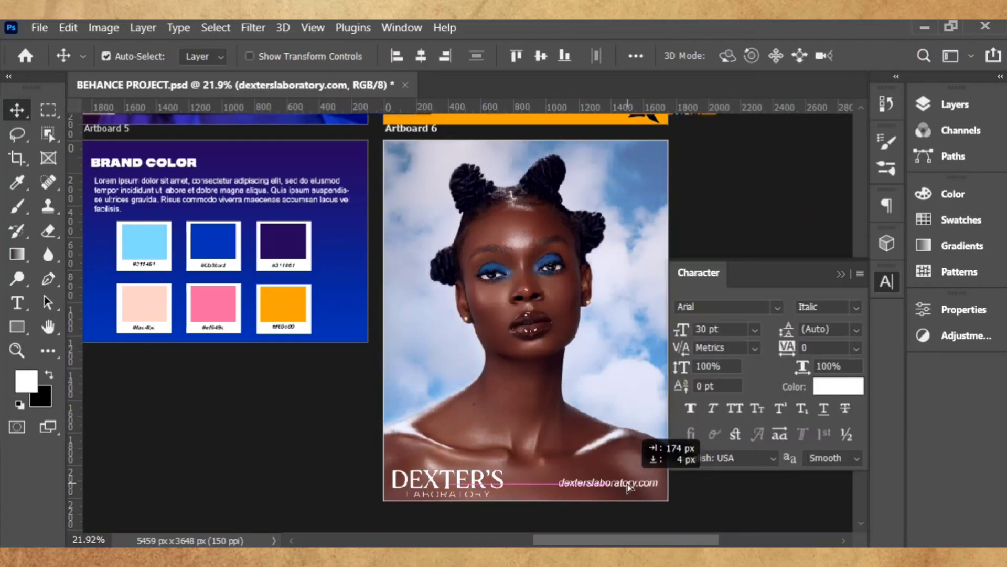
- Position the dexterslaboratory.com text at the portrait's bottom-right
{"action": "left_click_drag", "start_coordinate": [641, 434], "coordinate": [646, 435]}
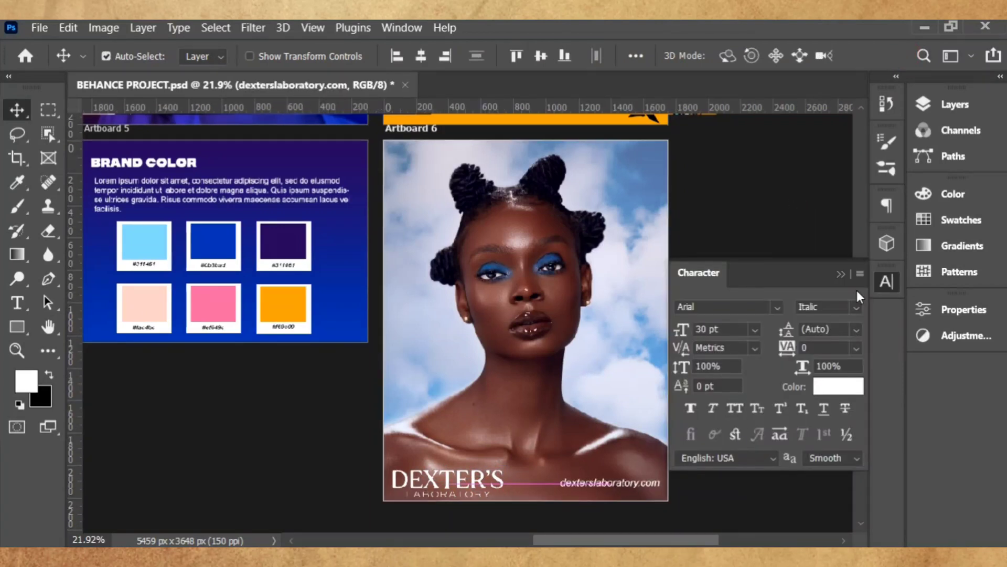
{"action": "left_click", "coordinate": [887, 282]}
{"action": "left_click", "coordinate": [798, 367]}
{"action": "left_click", "coordinate": [591, 378]}
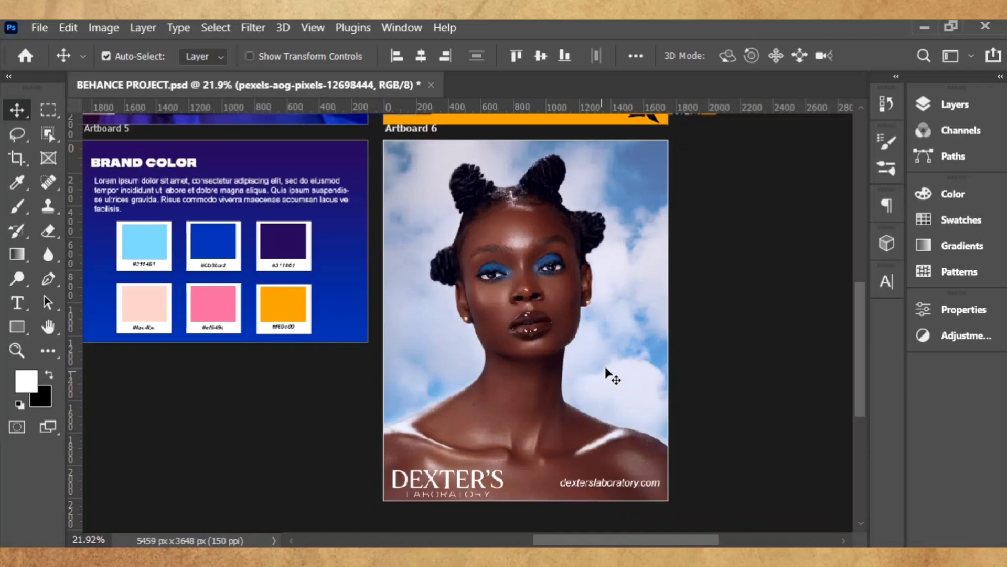
{"action": "left_click", "coordinate": [350, 309]}
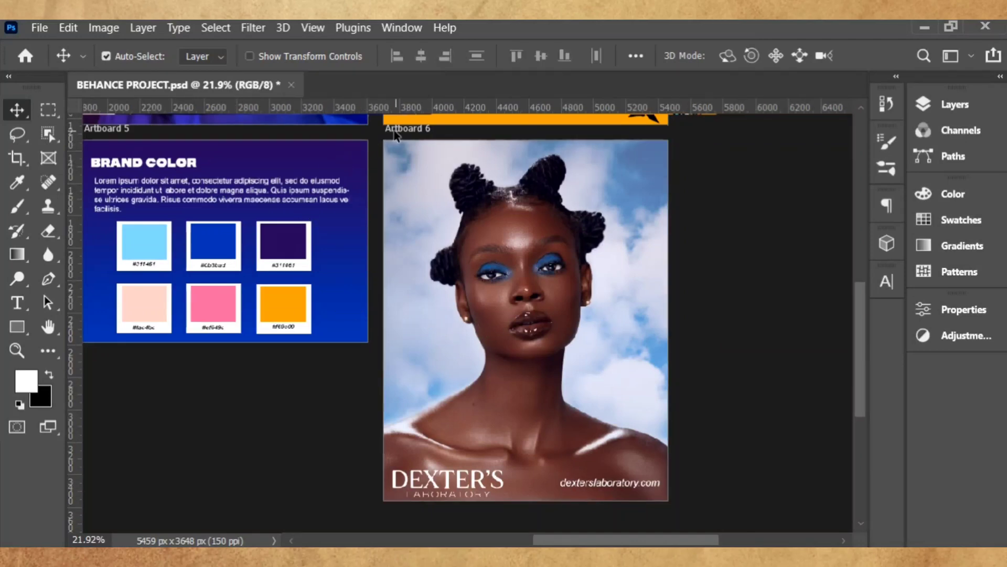
{"action": "left_click", "coordinate": [411, 153]}
{"action": "key", "text": "ctrl+0"}
{"action": "left_click", "coordinate": [579, 172]}
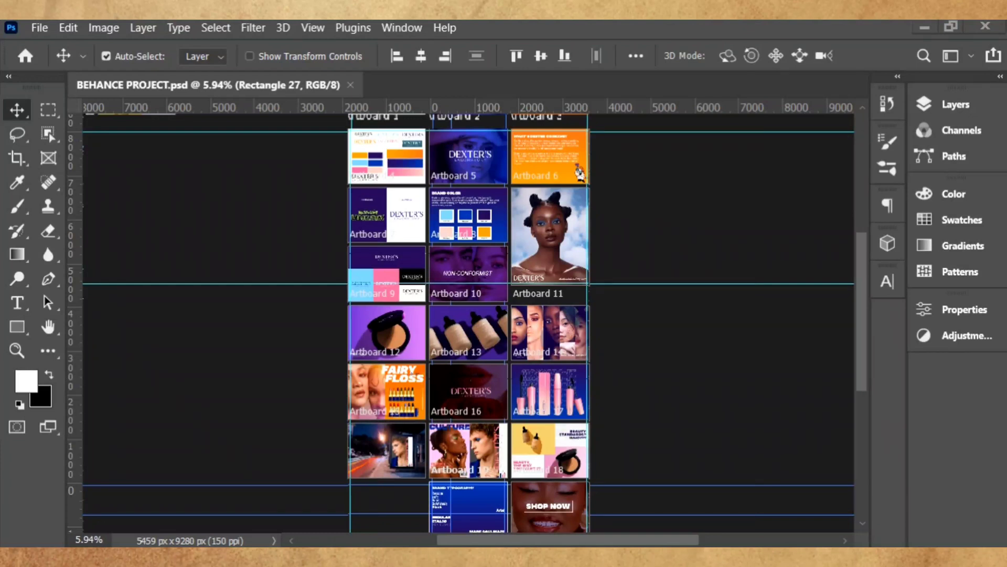
- Zoom out to view all twenty artboards, then bring up Photoshop's File > Export commands
{"action": "scroll", "coordinate": [758, 189], "scroll_direction": "up", "scroll_amount": 2}
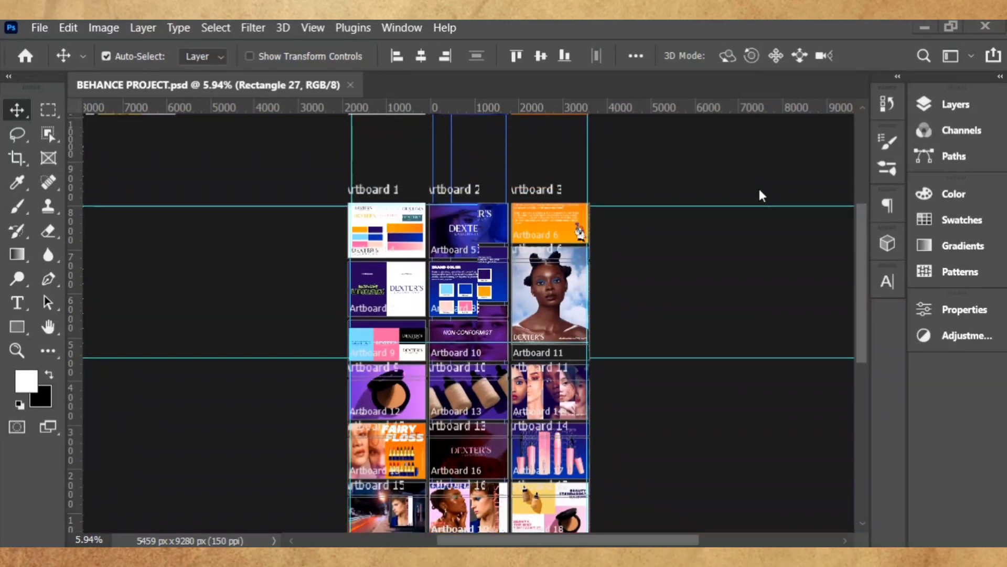
{"action": "scroll", "coordinate": [756, 202], "scroll_direction": "down", "scroll_amount": 2}
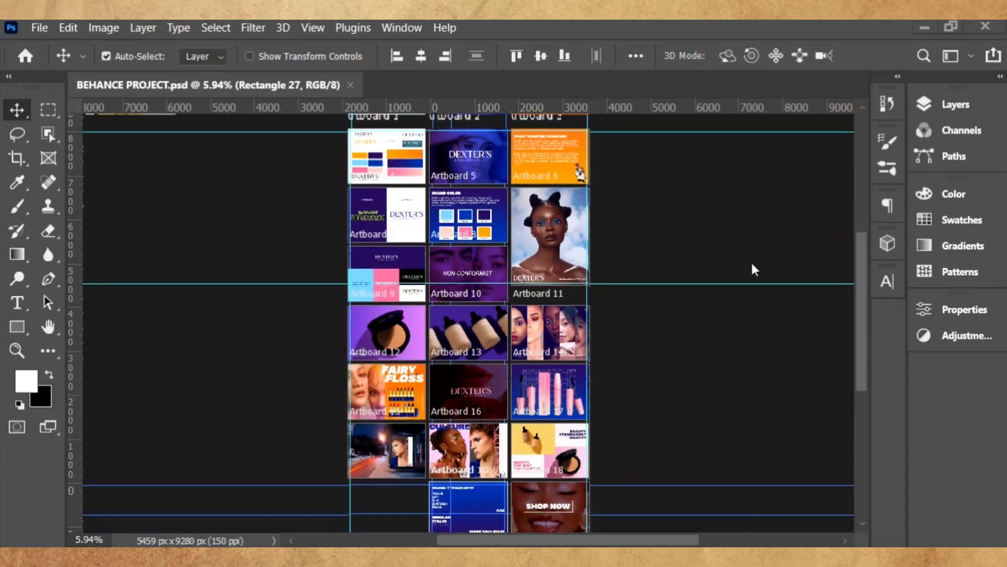
{"action": "left_click", "coordinate": [29, 27]}
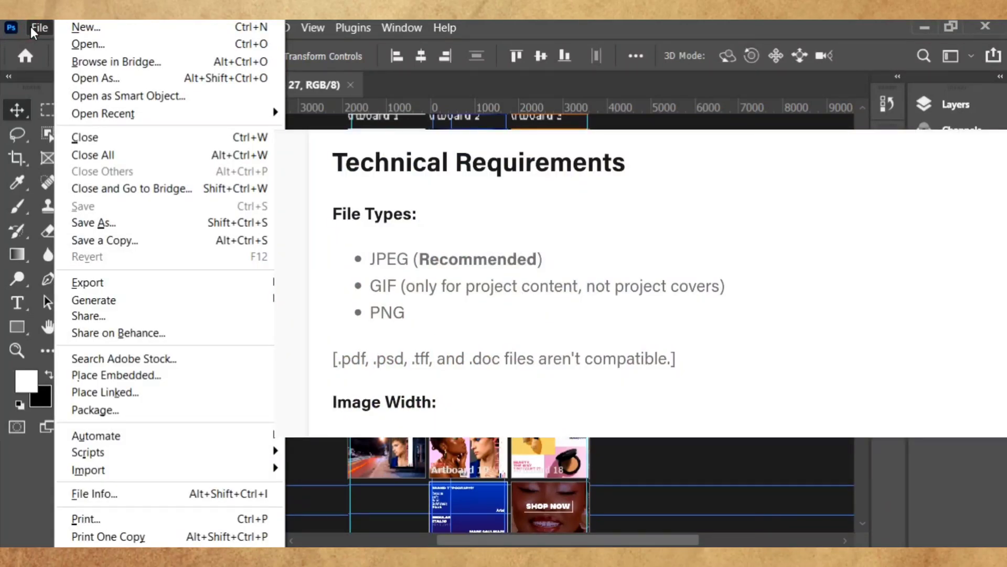
{"action": "mouse_move", "coordinate": [266, 290]}
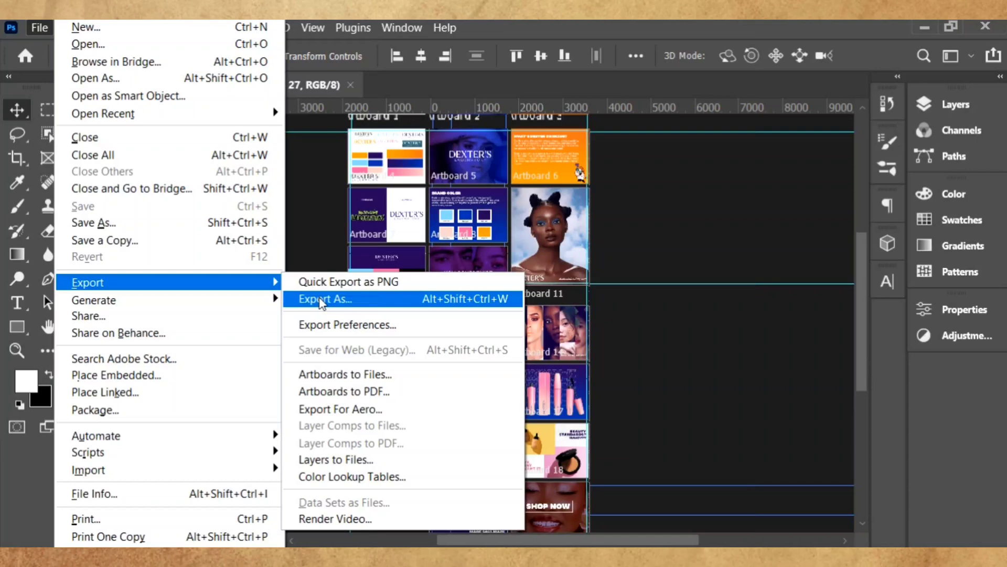
- Export every artboard except Artboard 1 as a Good-quality JPG, then view the exported Artboard 2.jpg
{"action": "left_click", "coordinate": [321, 300]}
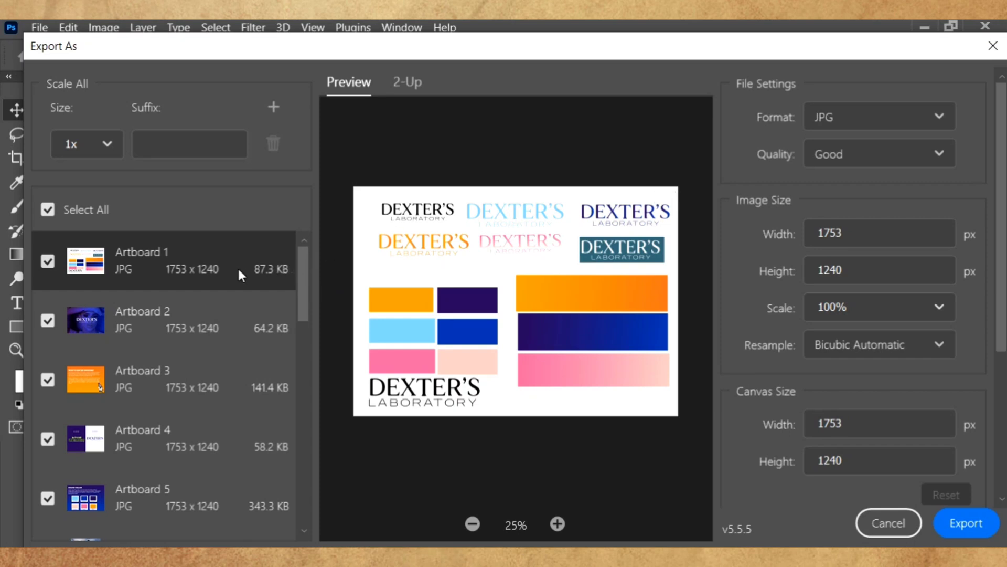
{"action": "left_click", "coordinate": [44, 267]}
{"action": "left_click", "coordinate": [247, 316]}
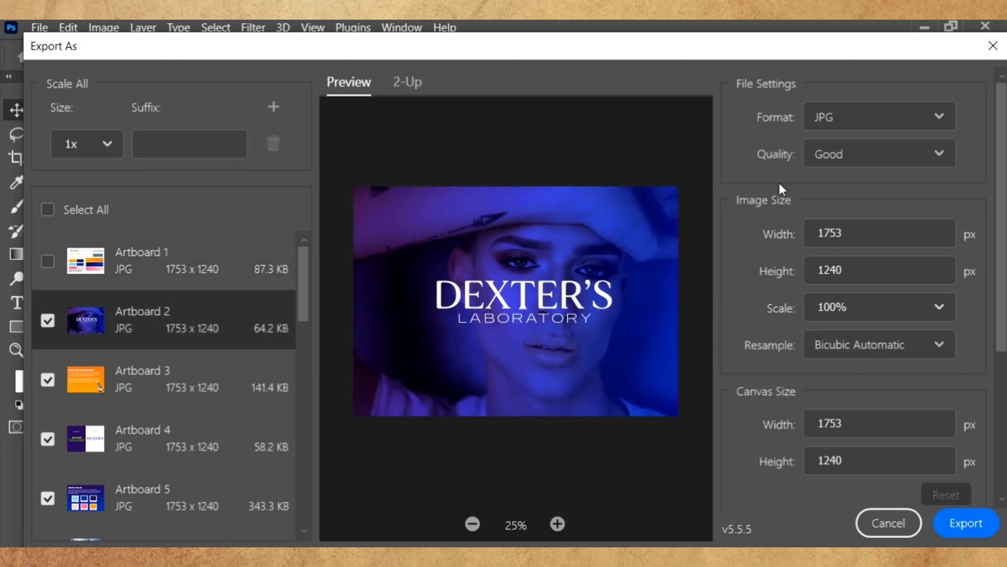
{"action": "scroll", "coordinate": [779, 183], "scroll_direction": "down", "scroll_amount": 3}
{"action": "scroll", "coordinate": [303, 373], "scroll_direction": "down", "scroll_amount": 5}
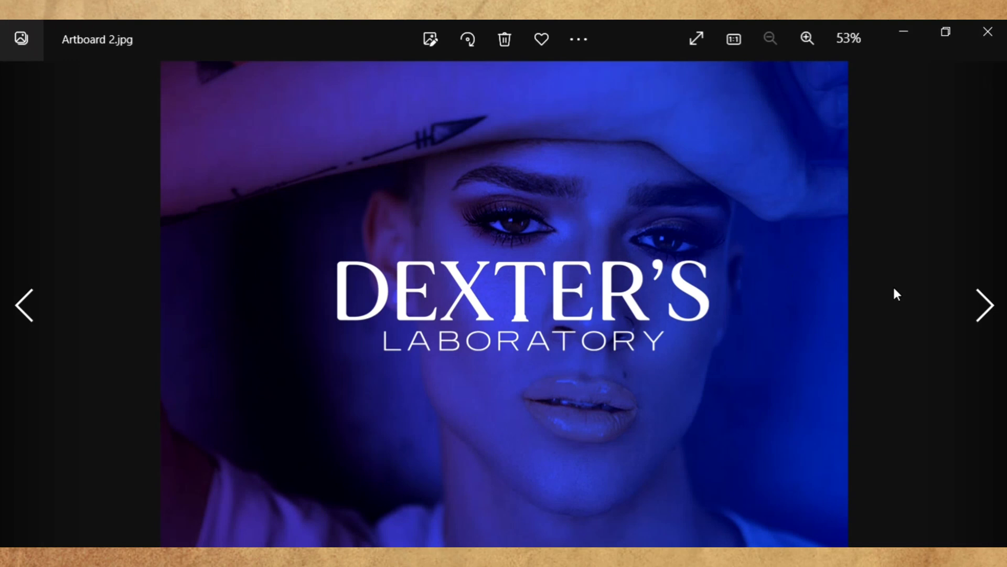
- Page through the exported JPGs from Artboard 3 to the Artboard 19 brand typography board
{"action": "left_click", "coordinate": [990, 306]}
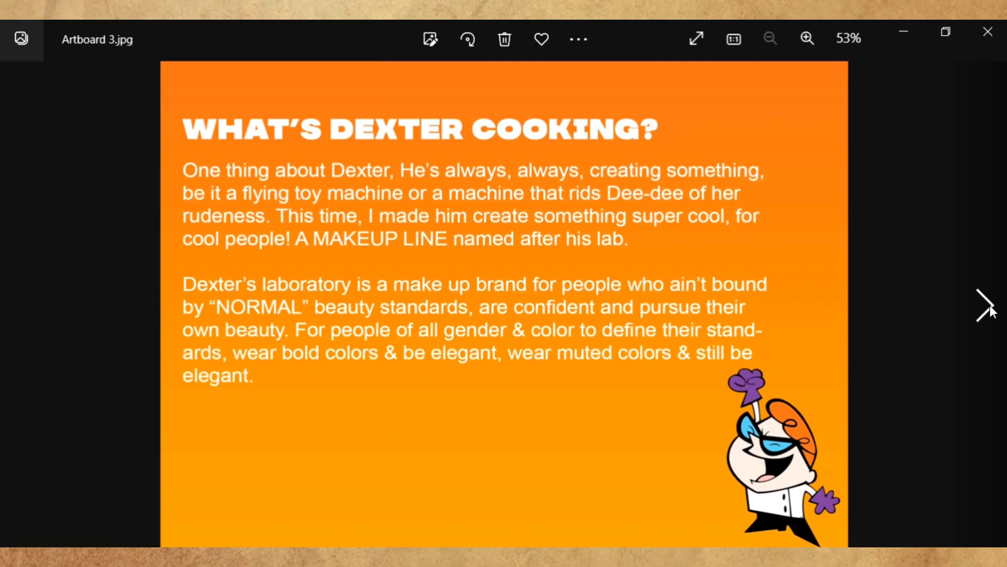
{"action": "left_click", "coordinate": [991, 306]}
{"action": "left_click", "coordinate": [990, 306]}
{"action": "left_click", "coordinate": [991, 306]}
{"action": "left_click", "coordinate": [991, 306]}
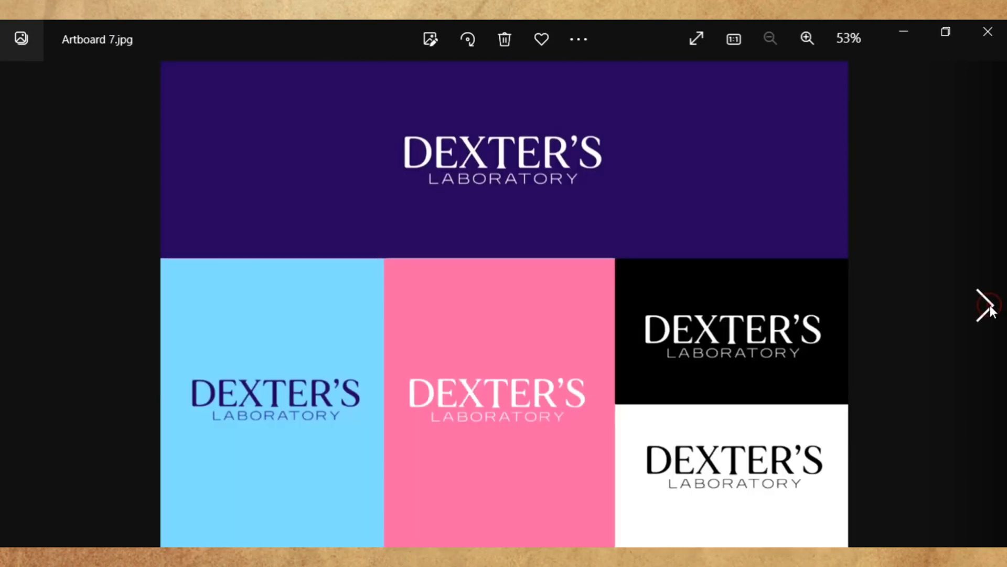
{"action": "left_click", "coordinate": [990, 305]}
{"action": "left_click", "coordinate": [990, 306]}
{"action": "left_click", "coordinate": [991, 306]}
{"action": "left_click", "coordinate": [990, 306]}
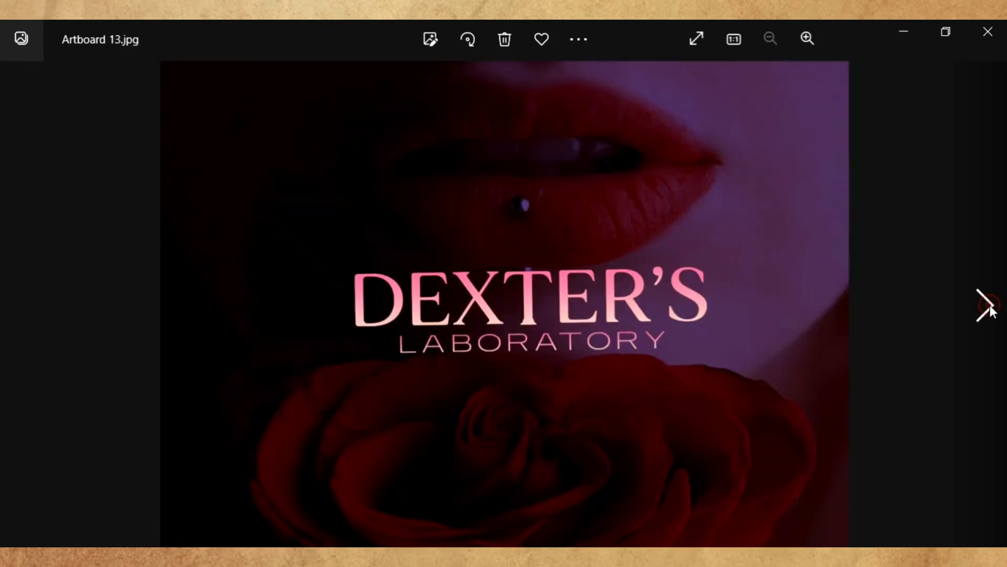
{"action": "left_click", "coordinate": [991, 306]}
{"action": "left_click", "coordinate": [990, 306]}
{"action": "left_click", "coordinate": [991, 306]}
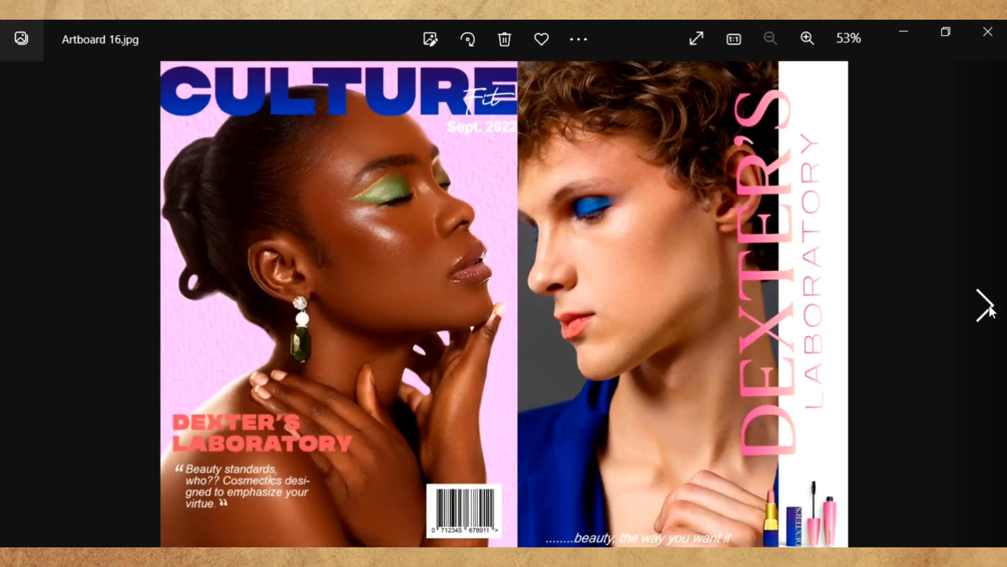
{"action": "left_click", "coordinate": [991, 306]}
{"action": "left_click", "coordinate": [990, 306]}
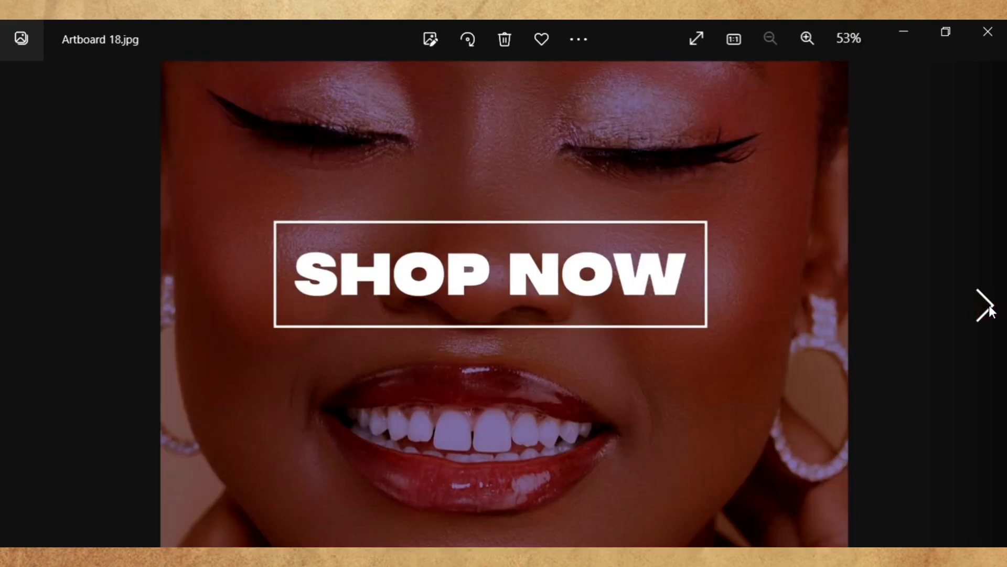
{"action": "left_click", "coordinate": [991, 306]}
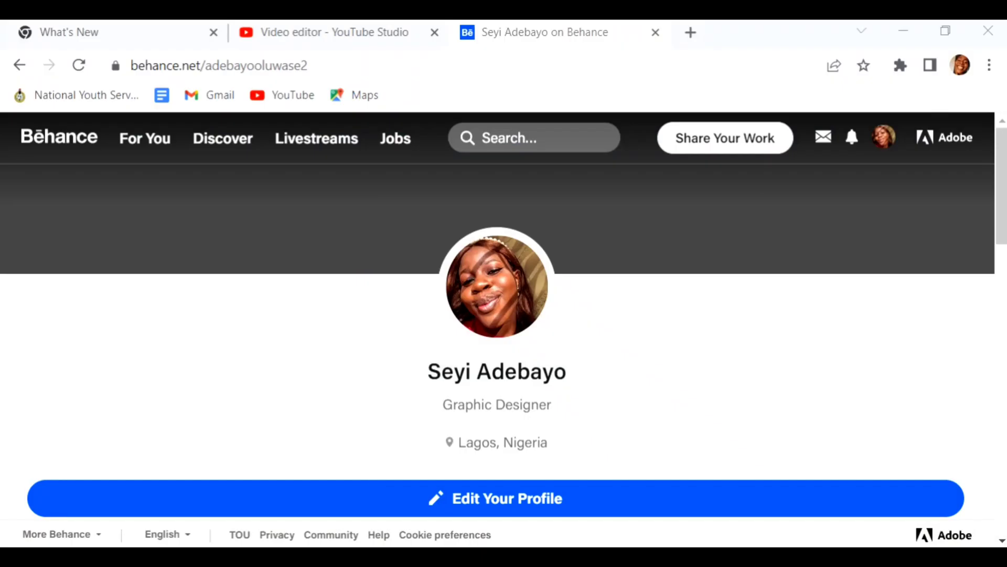
- Choose Project under Share Your Work on the Behance profile page
{"action": "scroll", "coordinate": [820, 214], "scroll_direction": "down", "scroll_amount": 6}
{"action": "scroll", "coordinate": [820, 214], "scroll_direction": "down", "scroll_amount": 10}
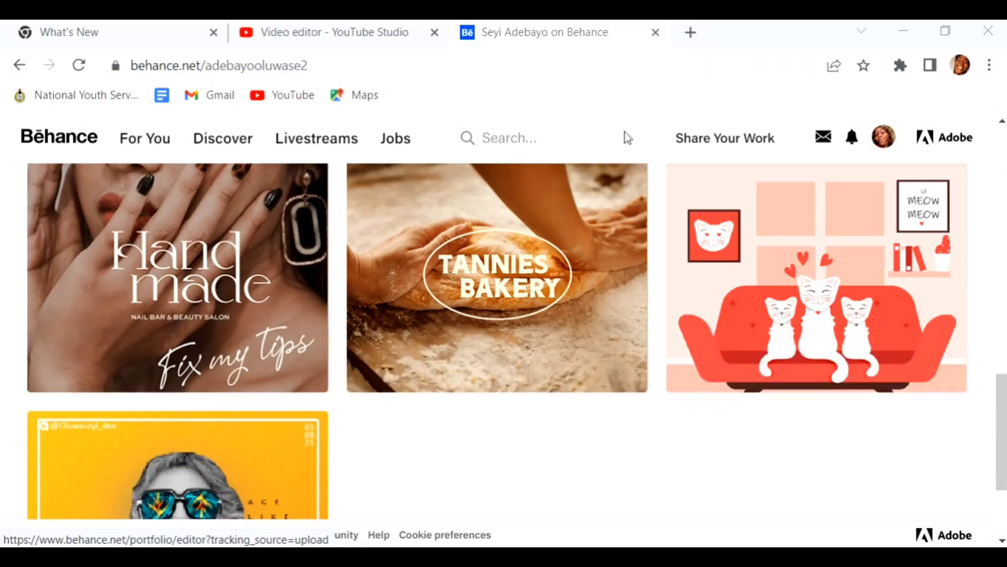
{"action": "scroll", "coordinate": [743, 188], "scroll_direction": "up", "scroll_amount": 5}
{"action": "scroll", "coordinate": [743, 187], "scroll_direction": "up", "scroll_amount": 5}
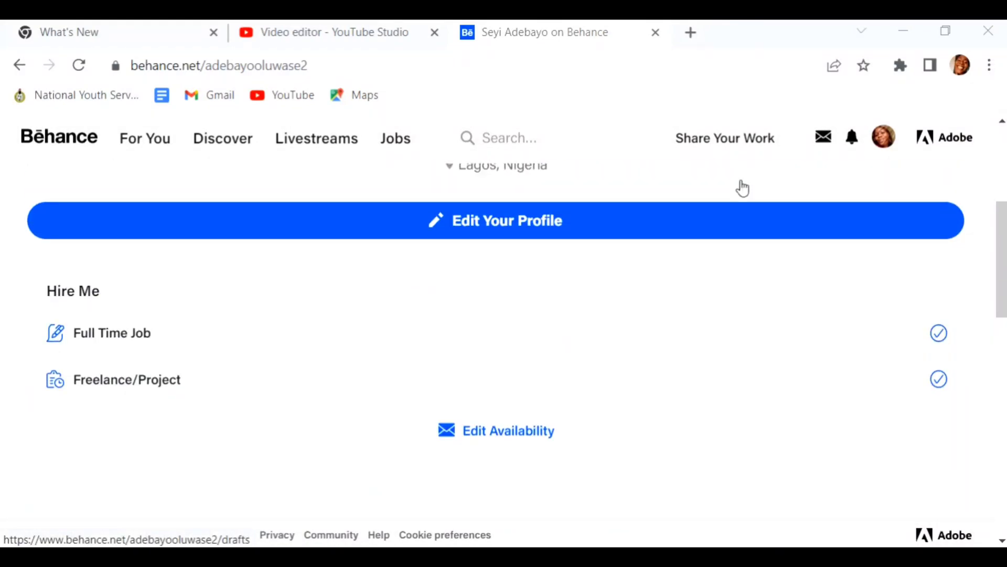
{"action": "scroll", "coordinate": [734, 182], "scroll_direction": "up", "scroll_amount": 5}
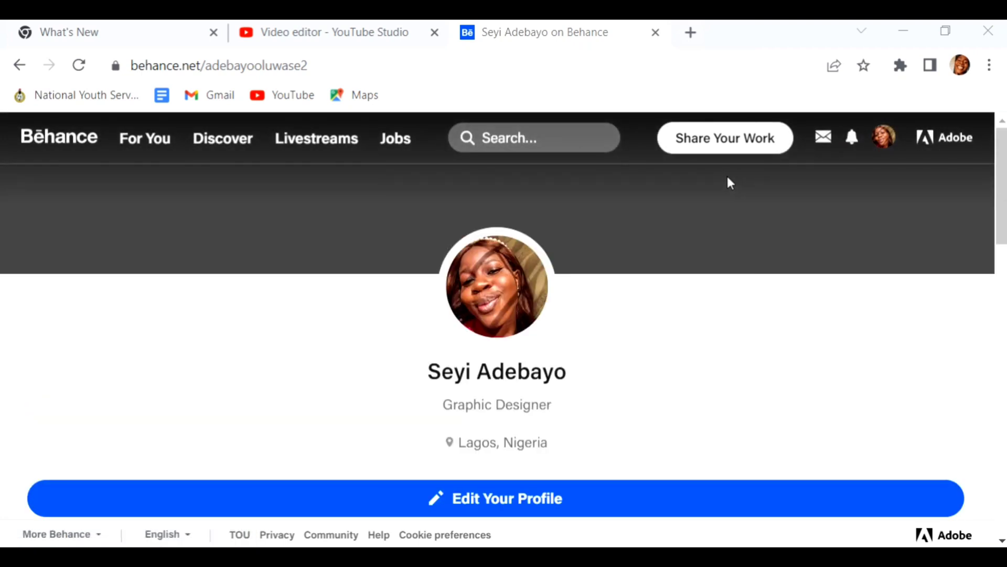
{"action": "mouse_move", "coordinate": [718, 142]}
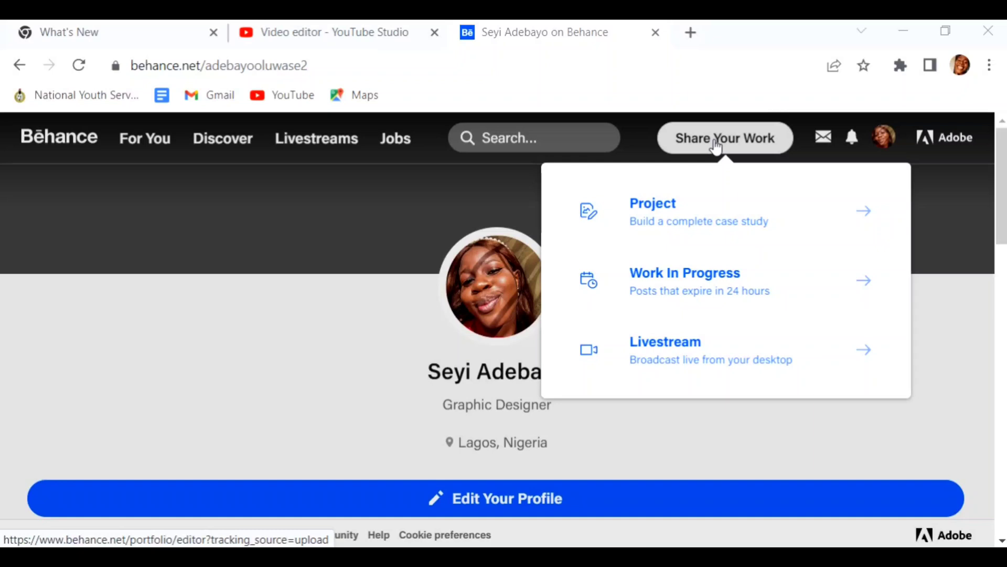
{"action": "left_click", "coordinate": [708, 218]}
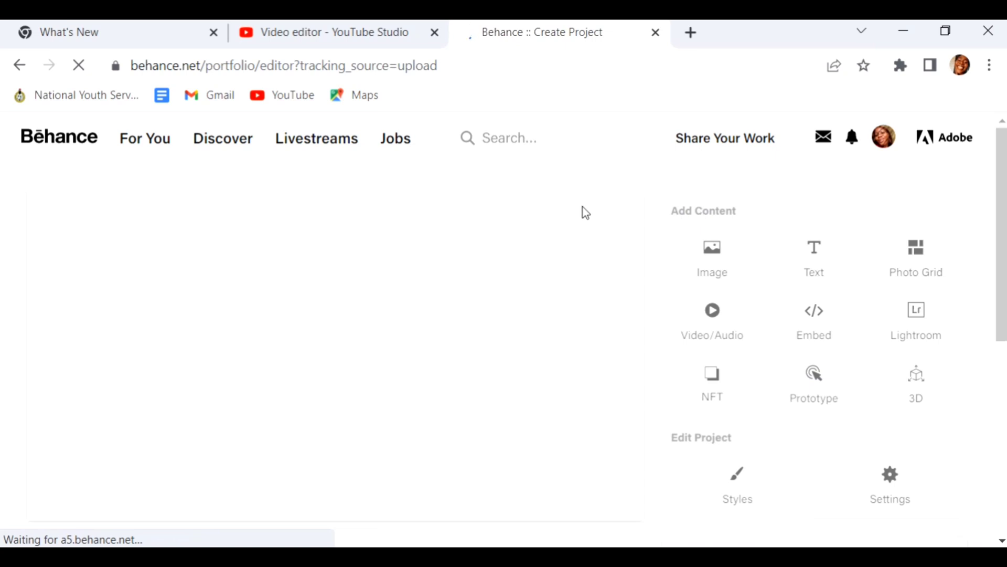
- Scroll through the empty Create Project editor to review its Image, Text and Photo Grid options
{"action": "scroll", "coordinate": [491, 360], "scroll_direction": "down", "scroll_amount": 5}
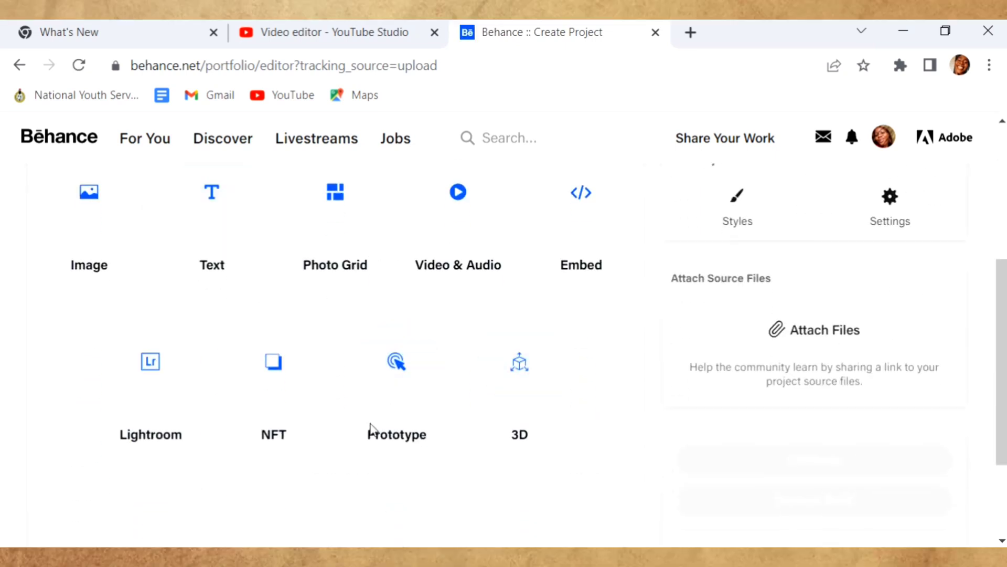
{"action": "scroll", "coordinate": [565, 494], "scroll_direction": "down", "scroll_amount": 3}
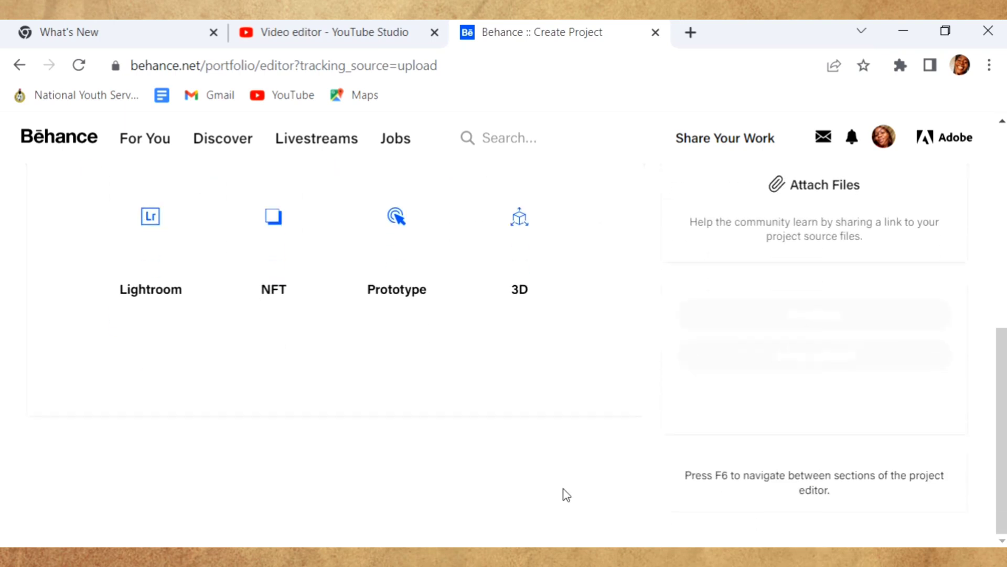
{"action": "scroll", "coordinate": [566, 494], "scroll_direction": "up", "scroll_amount": 7}
{"action": "scroll", "coordinate": [748, 419], "scroll_direction": "down", "scroll_amount": 4}
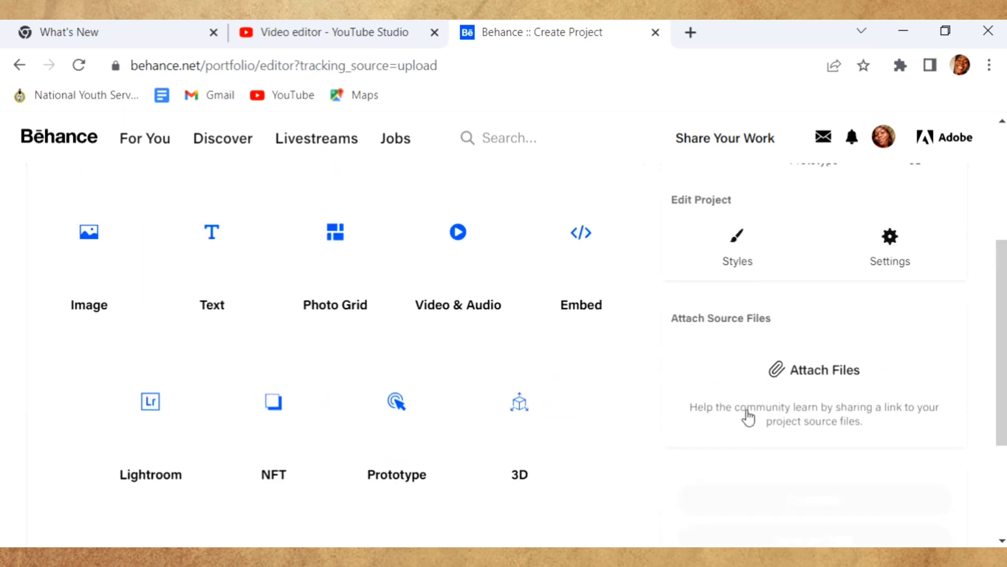
{"action": "scroll", "coordinate": [748, 414], "scroll_direction": "up", "scroll_amount": 5}
{"action": "scroll", "coordinate": [748, 408], "scroll_direction": "down", "scroll_amount": 6}
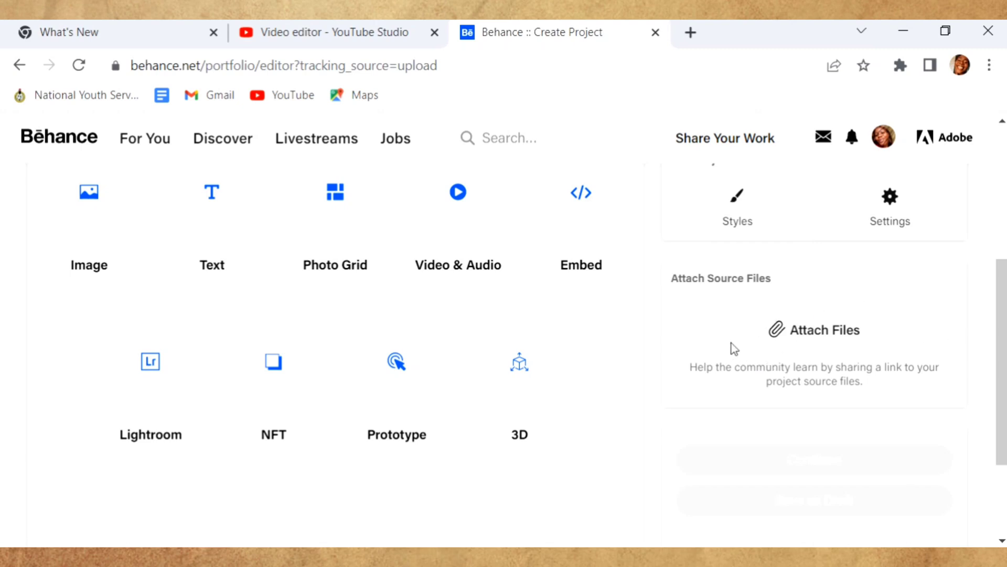
{"action": "scroll", "coordinate": [787, 403], "scroll_direction": "up", "scroll_amount": 5}
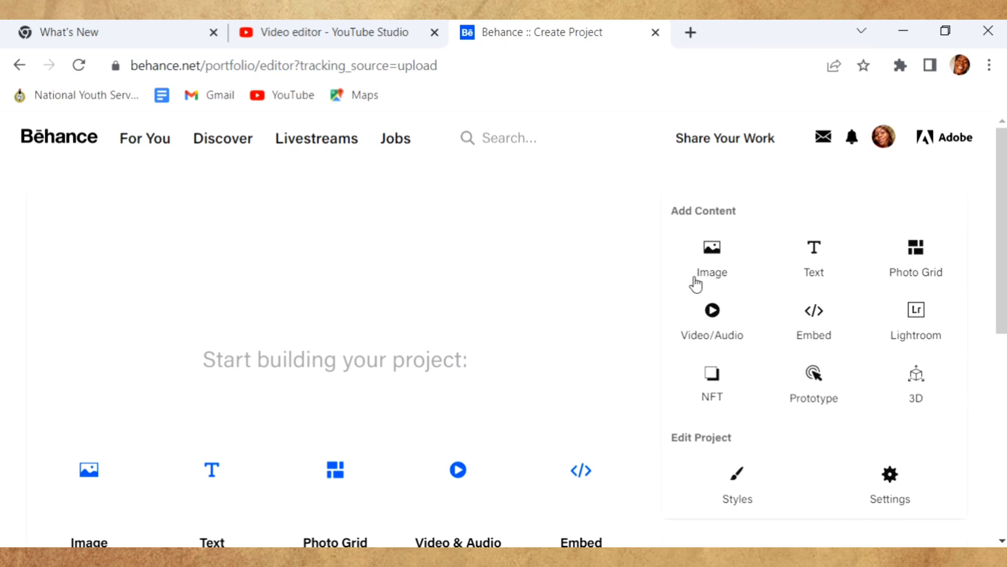
- Upload Artboard 2.jpg as the project's first image
{"action": "left_click", "coordinate": [730, 266]}
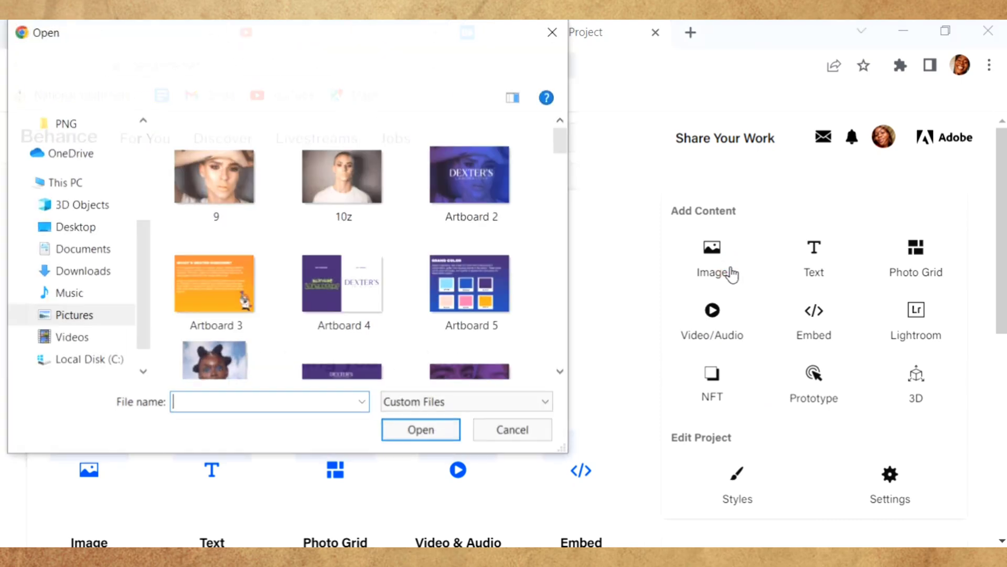
{"action": "left_click", "coordinate": [484, 207]}
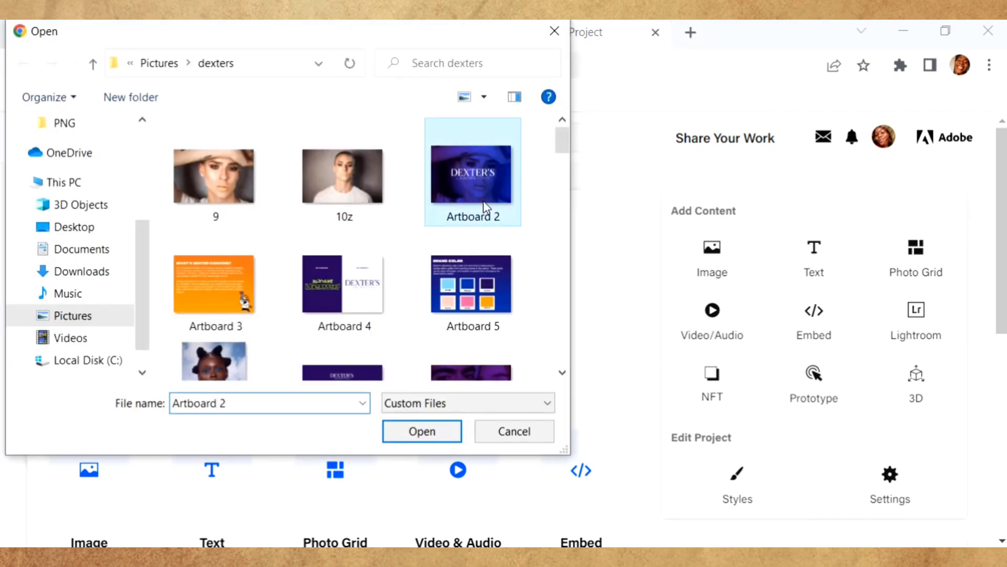
{"action": "left_click", "coordinate": [450, 441]}
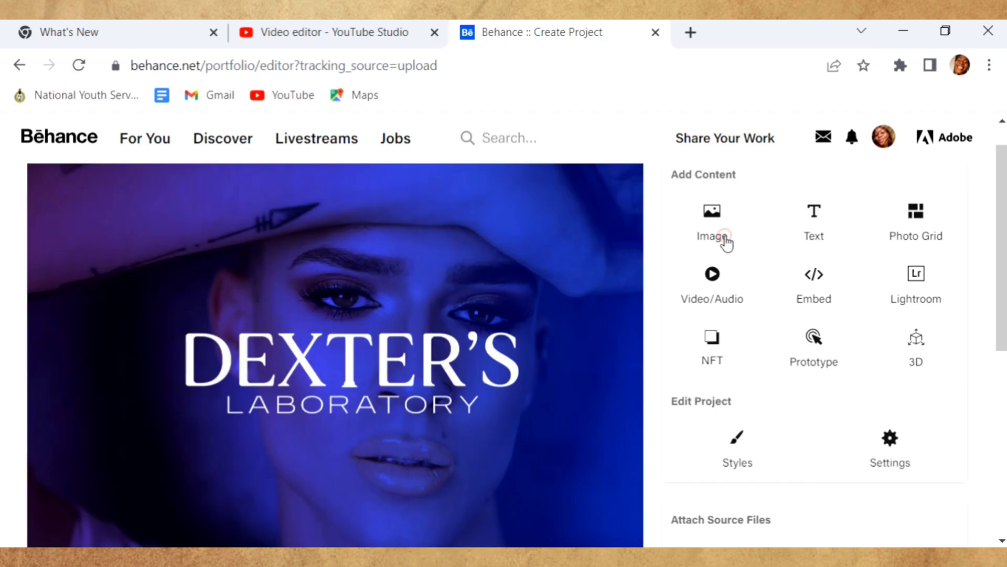
- Select Artboard 3 onward and upload them as a batch below the first image
{"action": "left_click", "coordinate": [726, 239]}
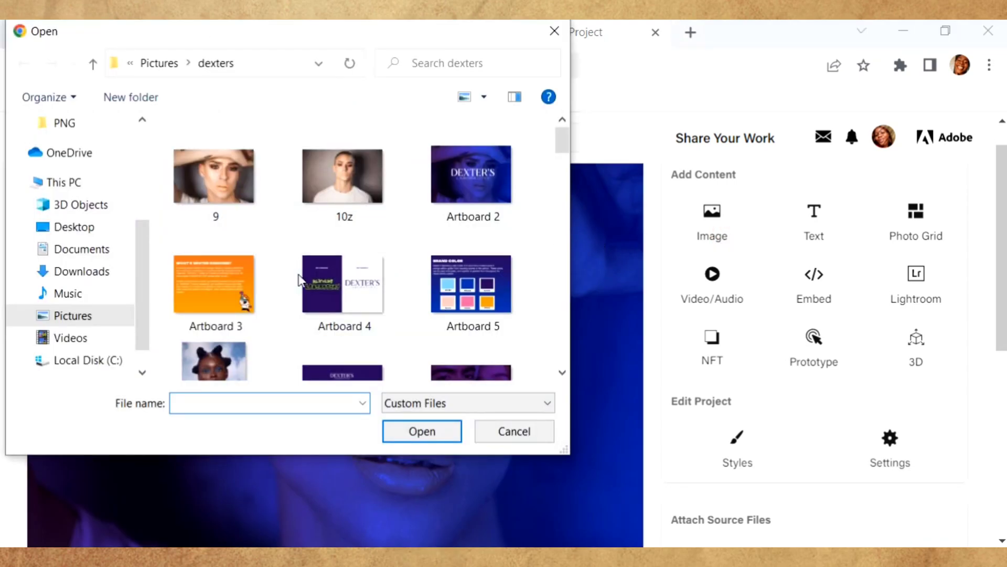
{"action": "scroll", "coordinate": [161, 271], "scroll_direction": "down", "scroll_amount": 1}
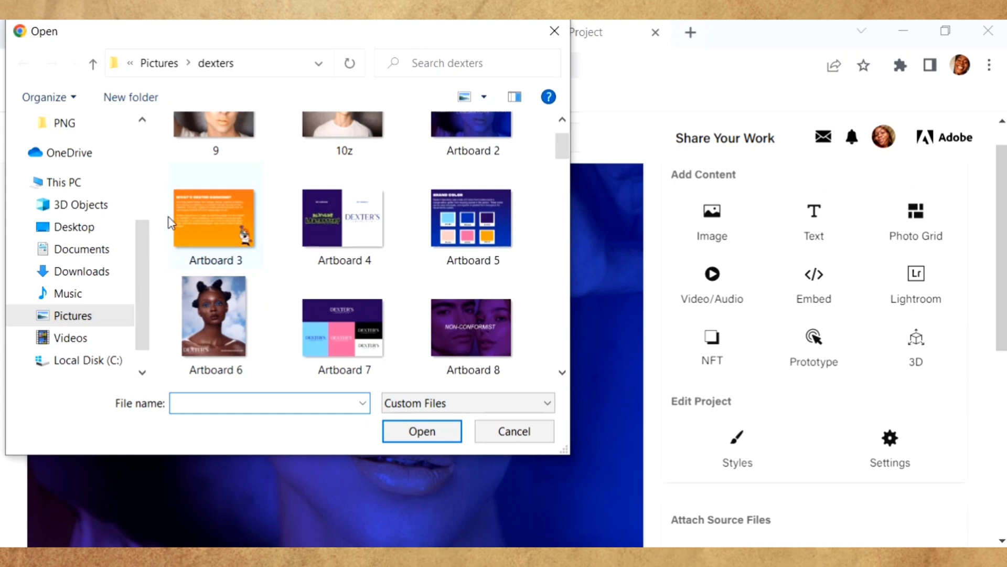
{"action": "left_click_drag", "start_coordinate": [159, 209], "coordinate": [512, 366]}
{"action": "scroll", "coordinate": [514, 367], "scroll_direction": "down", "scroll_amount": 2}
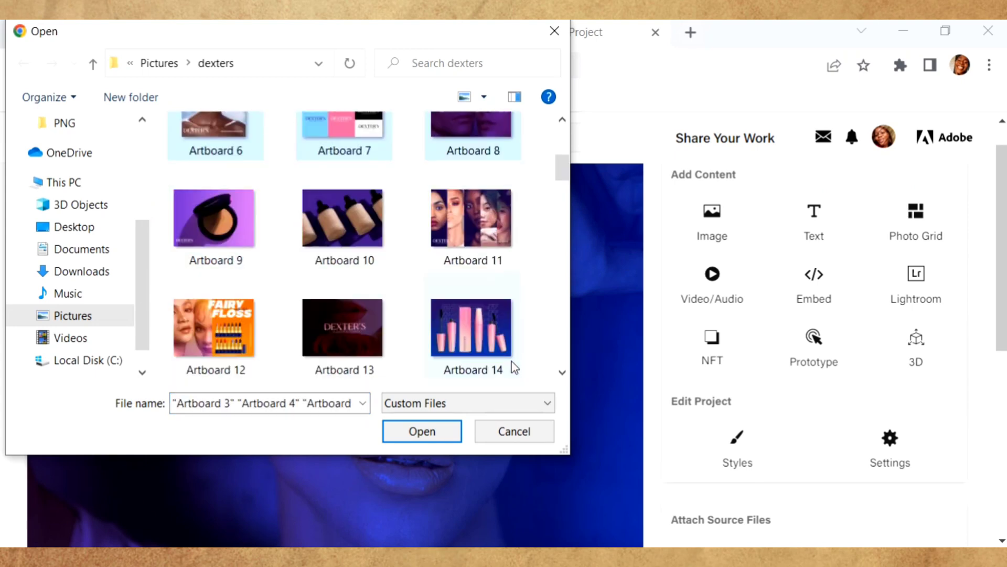
{"action": "scroll", "coordinate": [514, 368], "scroll_direction": "down", "scroll_amount": 3}
{"action": "scroll", "coordinate": [513, 367], "scroll_direction": "up", "scroll_amount": 5}
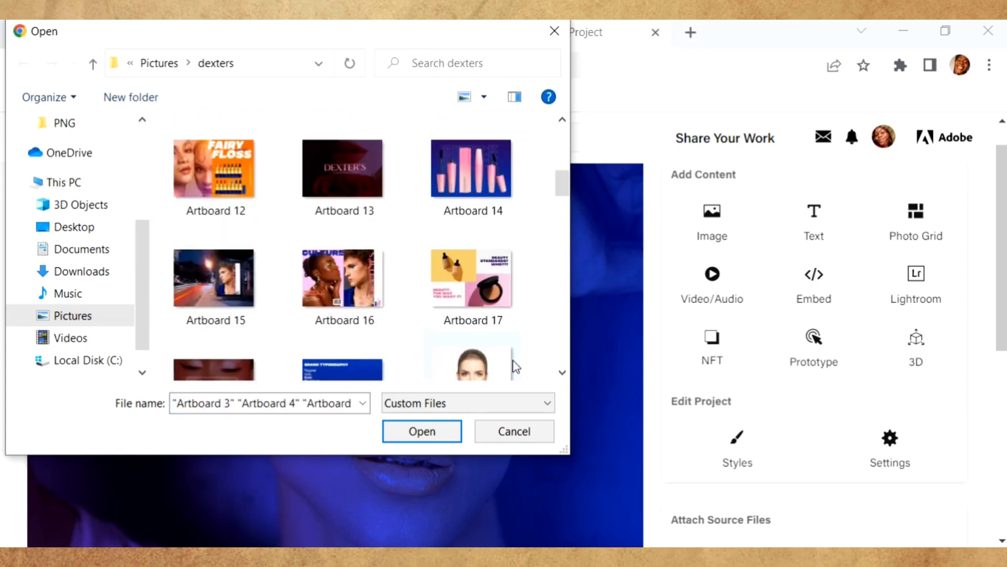
{"action": "scroll", "coordinate": [517, 362], "scroll_direction": "up", "scroll_amount": 1}
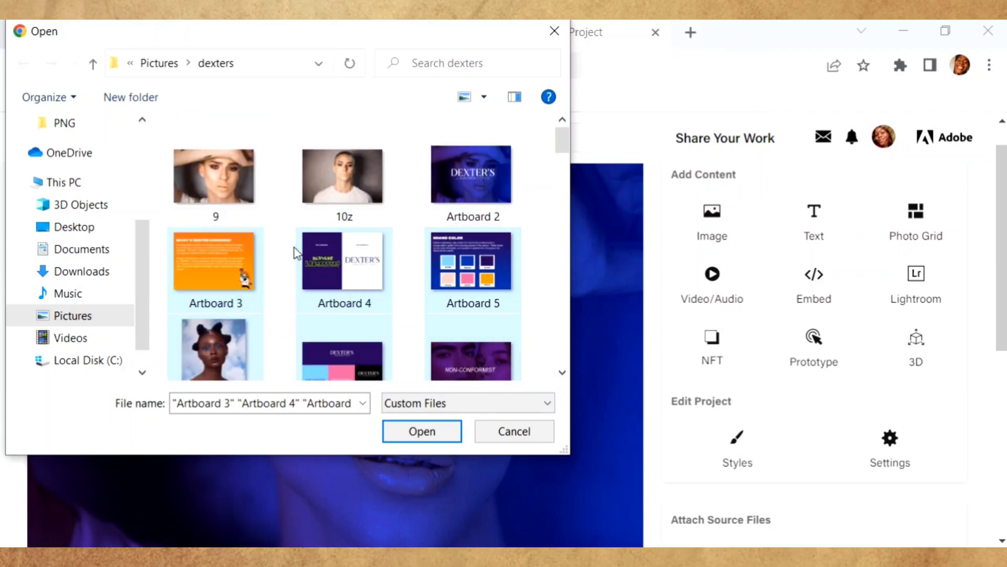
{"action": "left_click", "coordinate": [440, 439]}
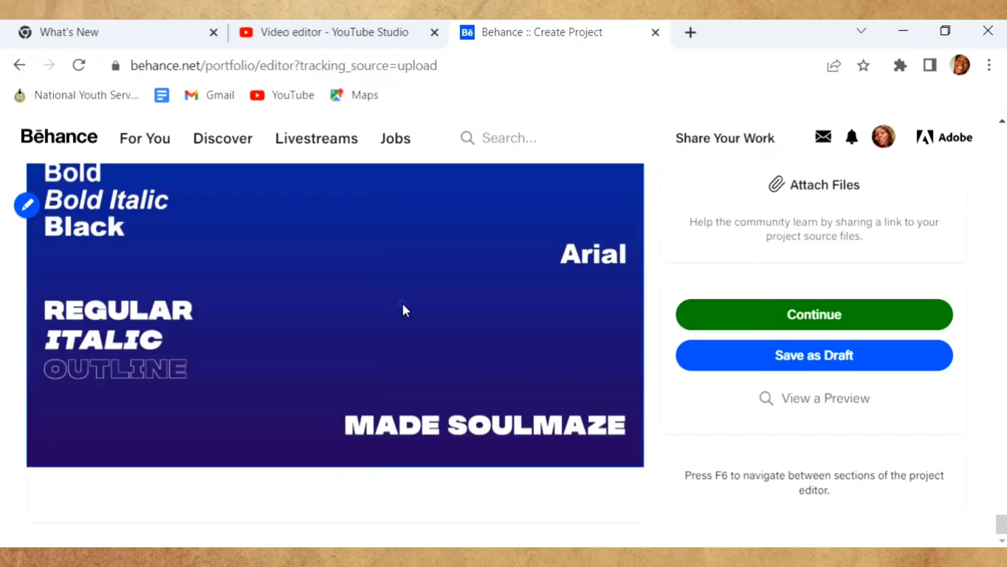
- In Reorder Content, move the brand typography board up to follow the colour palette board
{"action": "right_click", "coordinate": [404, 309]}
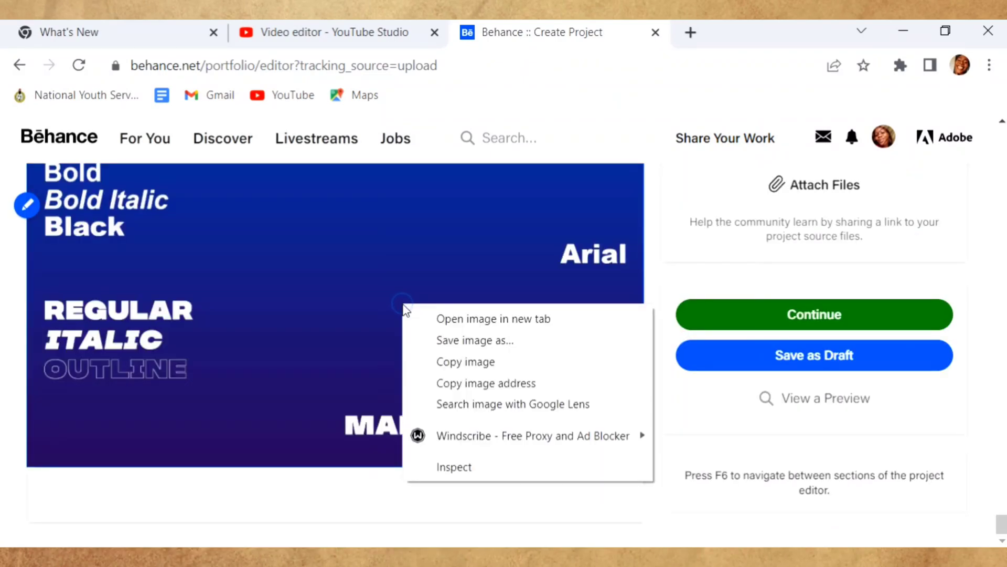
{"action": "key", "text": "Escape"}
{"action": "scroll", "coordinate": [389, 283], "scroll_direction": "up", "scroll_amount": 5}
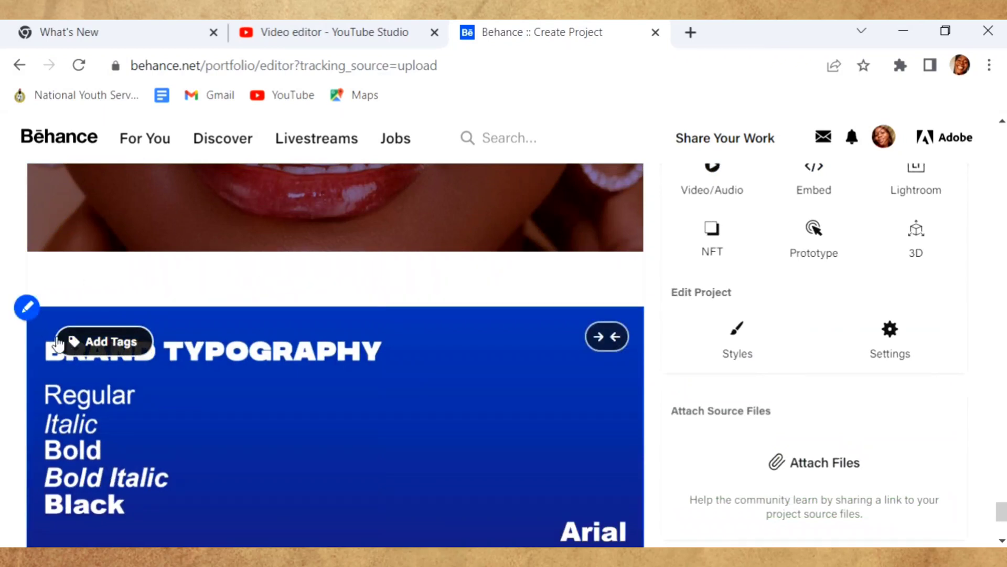
{"action": "left_click", "coordinate": [27, 308]}
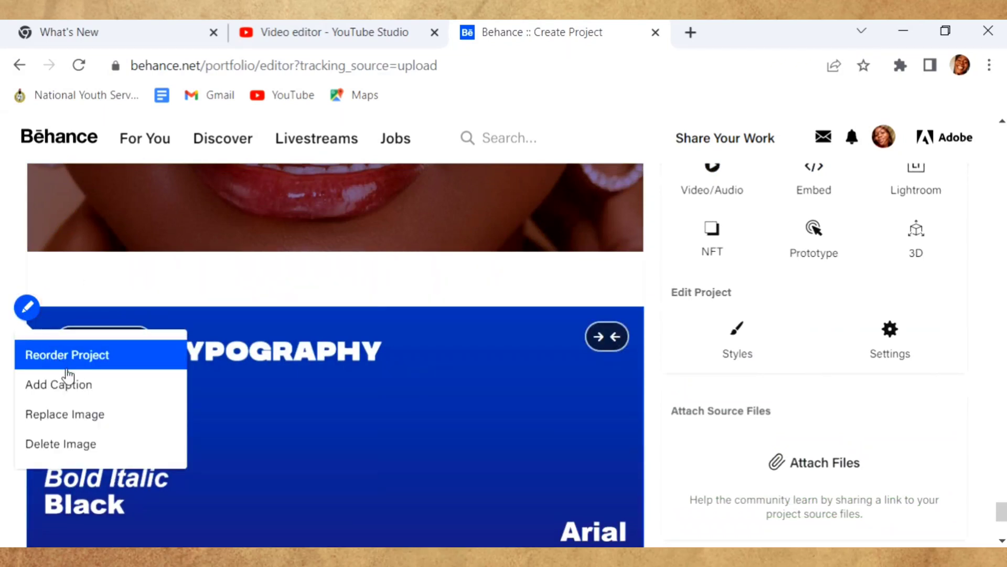
{"action": "left_click", "coordinate": [96, 361]}
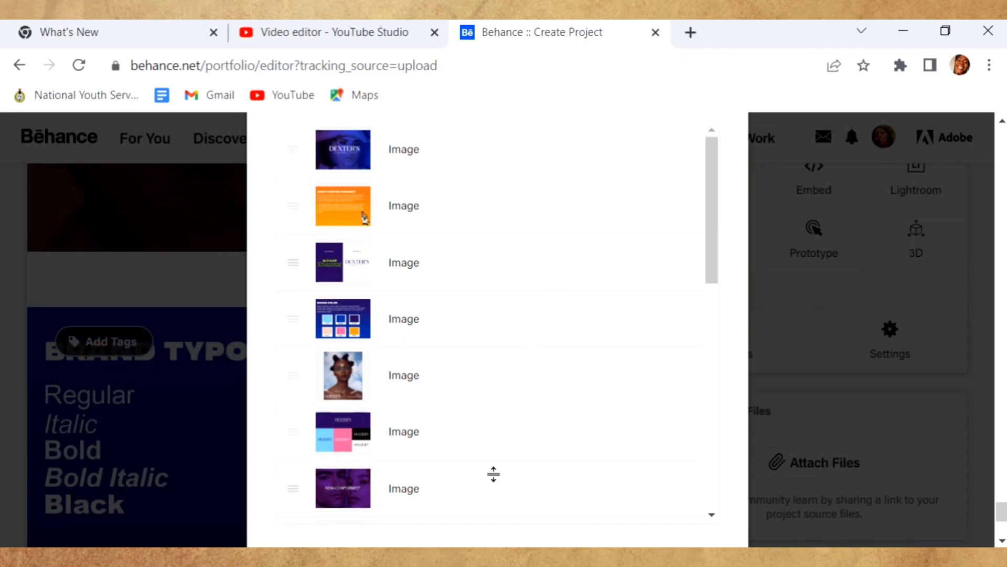
{"action": "scroll", "coordinate": [580, 408], "scroll_direction": "down", "scroll_amount": 10}
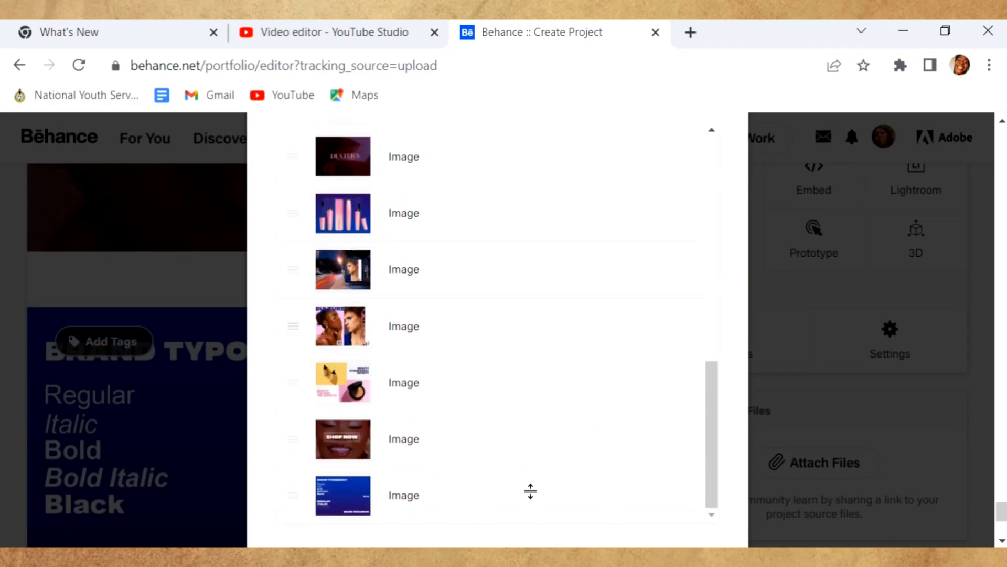
{"action": "left_click_drag", "start_coordinate": [293, 496], "coordinate": [295, 353]}
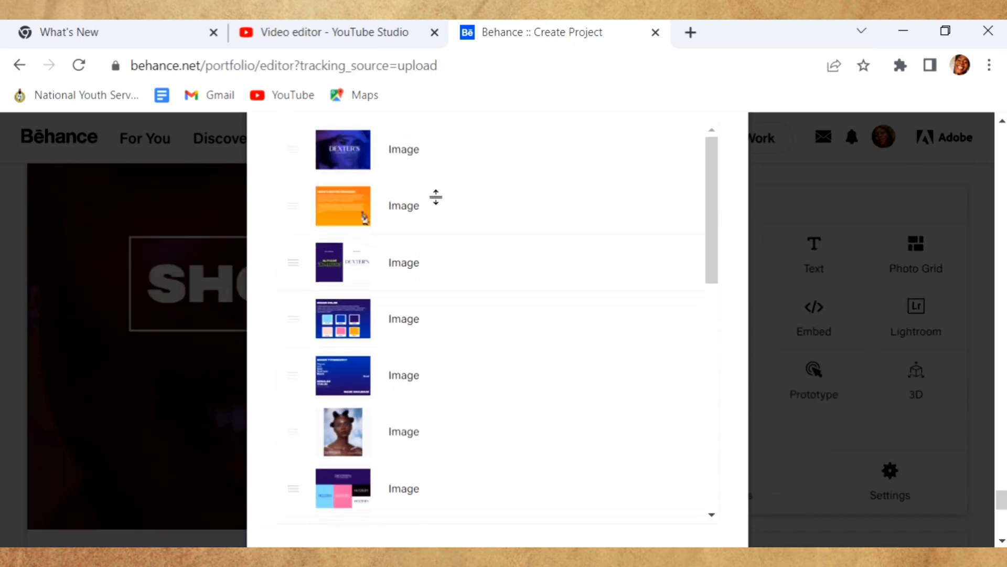
{"action": "scroll", "coordinate": [425, 376], "scroll_direction": "down", "scroll_amount": 8}
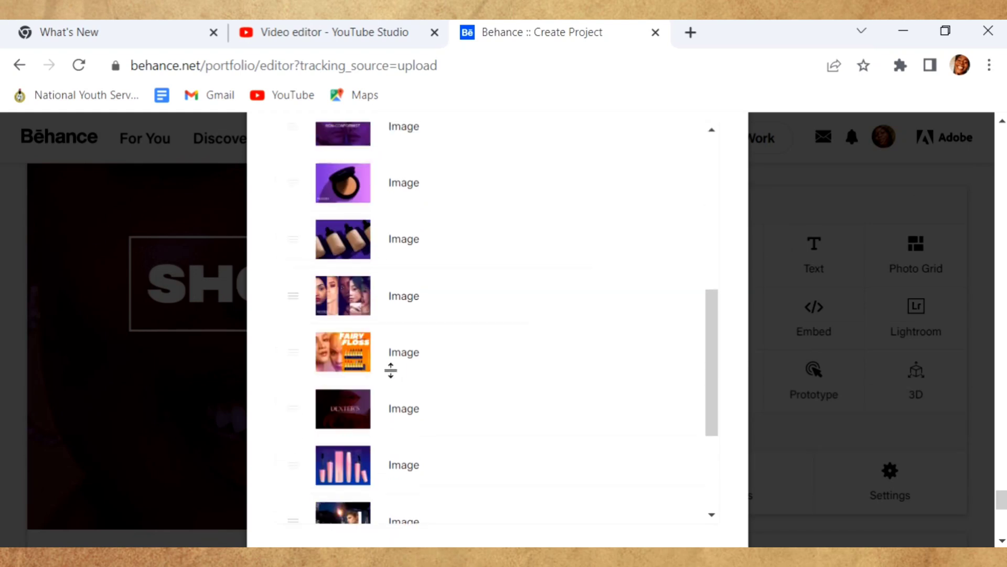
{"action": "scroll", "coordinate": [391, 371], "scroll_direction": "down", "scroll_amount": 5}
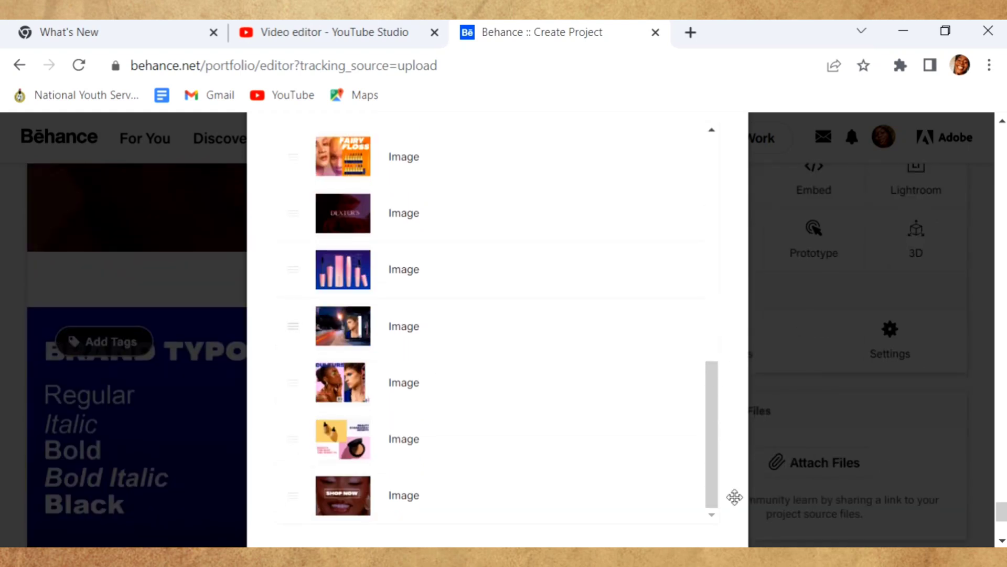
{"action": "scroll", "coordinate": [360, 515], "scroll_direction": "down", "scroll_amount": 2}
- Save the new image order and keep the project background colour at FFFFFF
{"action": "left_click", "coordinate": [360, 511]}
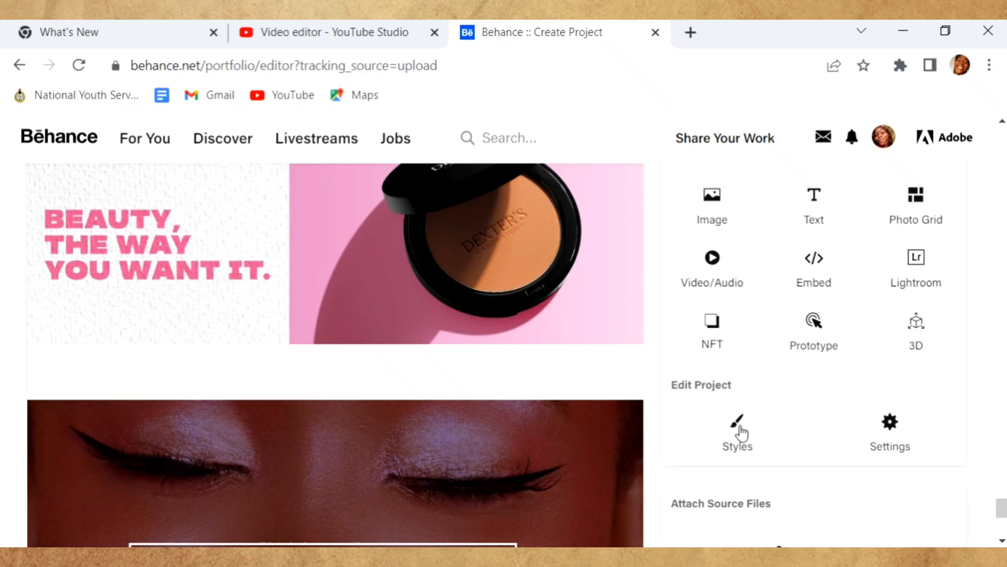
{"action": "left_click", "coordinate": [738, 427]}
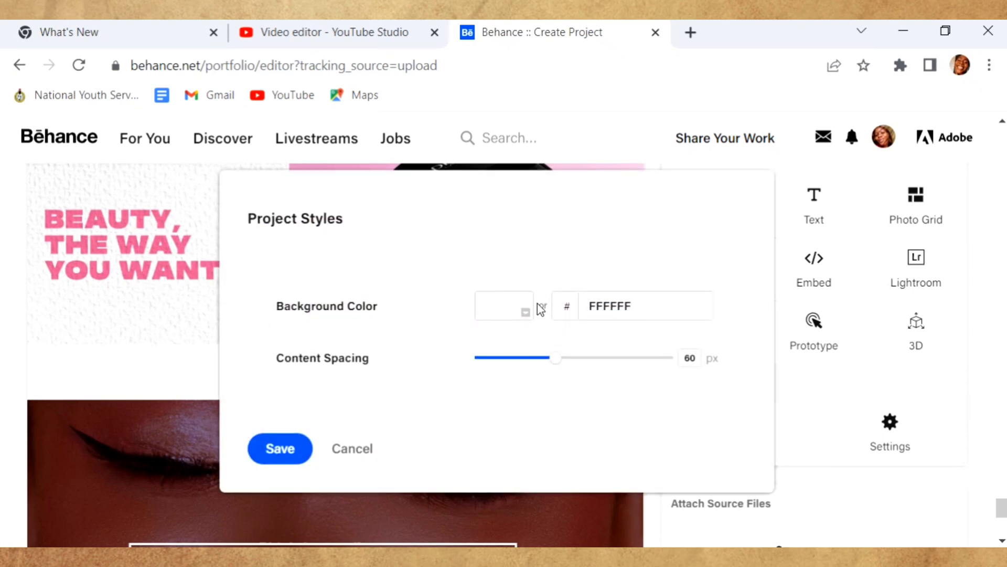
{"action": "left_click", "coordinate": [644, 309]}
{"action": "type", "text": "00"}
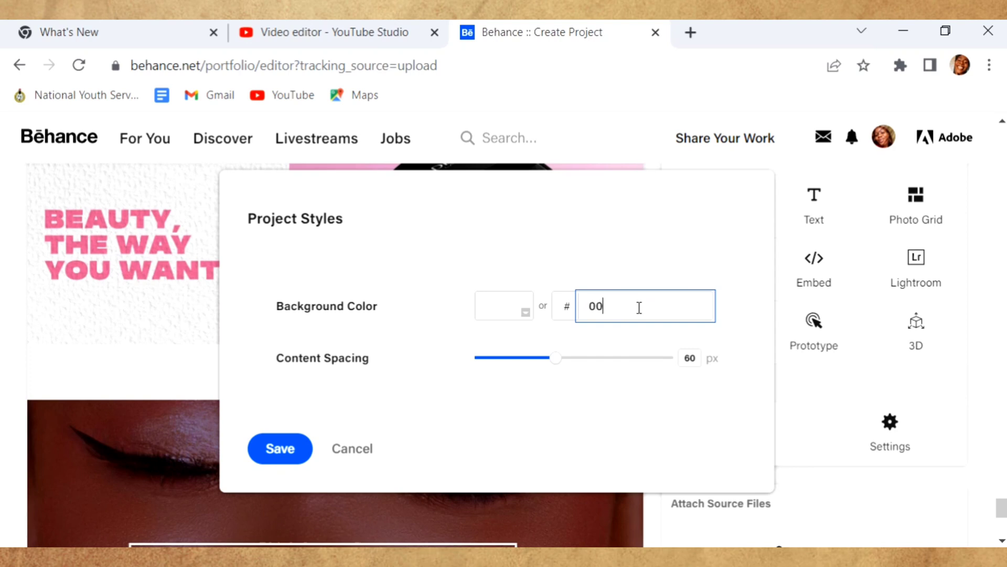
{"action": "type", "text": "0000"}
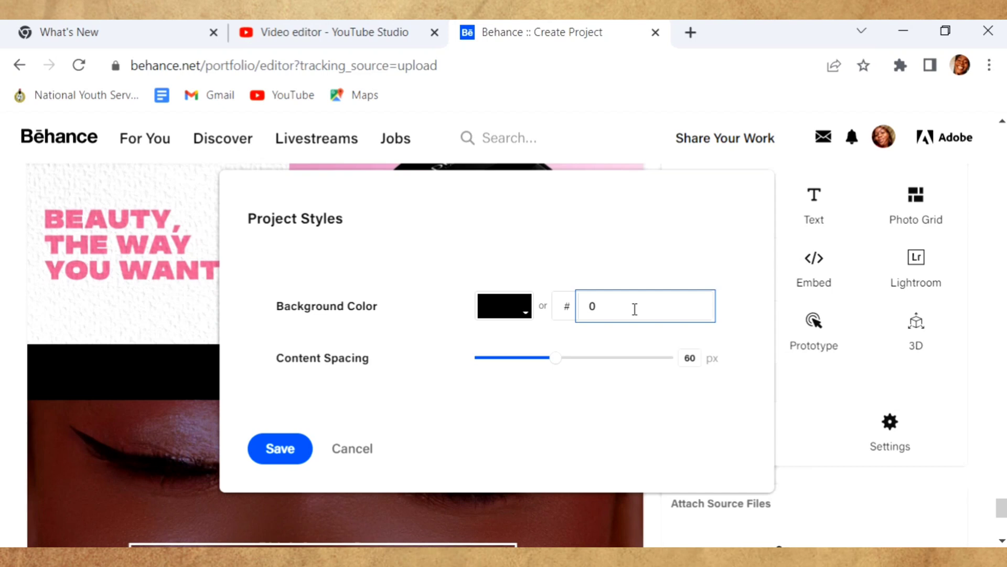
{"action": "key", "text": "BackSpace"}
{"action": "type", "text": "FFFFFF"}
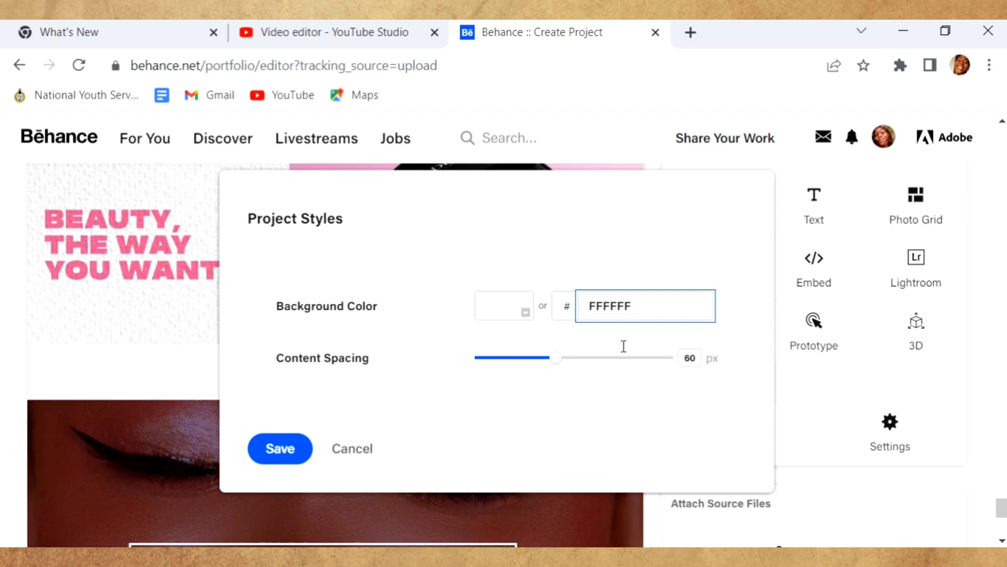
- Reduce content spacing to 0 px and save the project styles
{"action": "left_click_drag", "start_coordinate": [554, 357], "coordinate": [448, 355]}
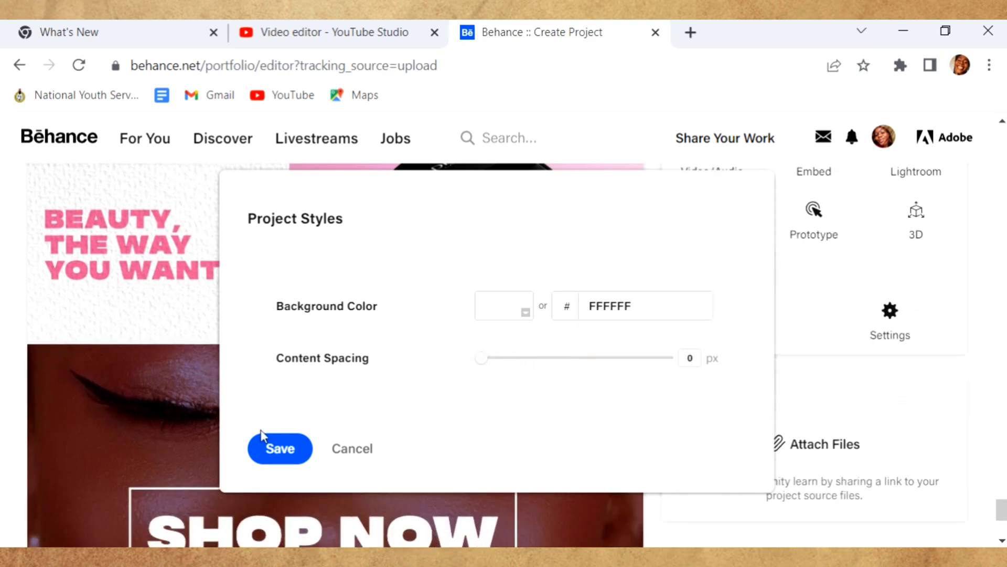
{"action": "left_click", "coordinate": [276, 450]}
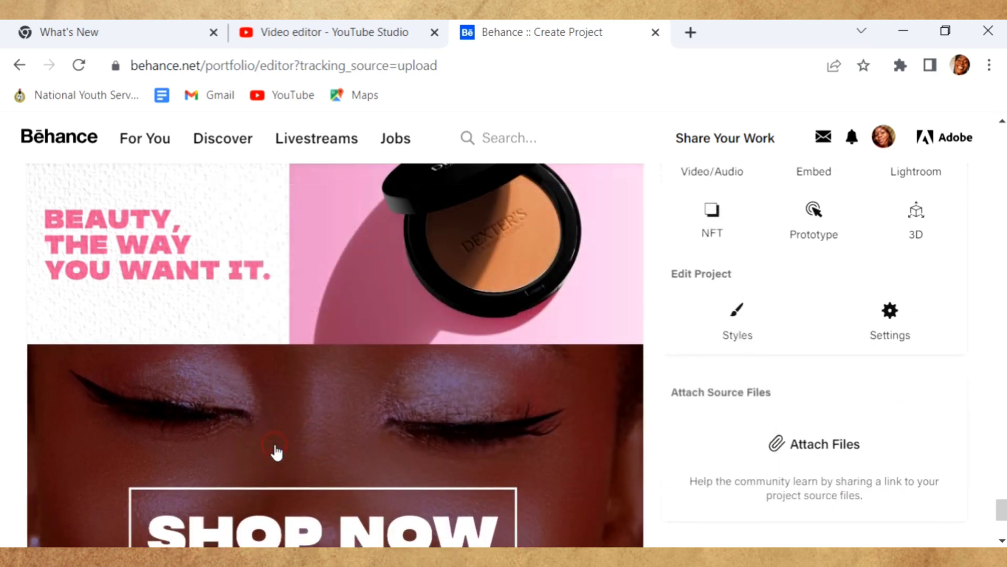
{"action": "scroll", "coordinate": [370, 432], "scroll_direction": "up", "scroll_amount": 5}
{"action": "scroll", "coordinate": [371, 430], "scroll_direction": "up", "scroll_amount": 10}
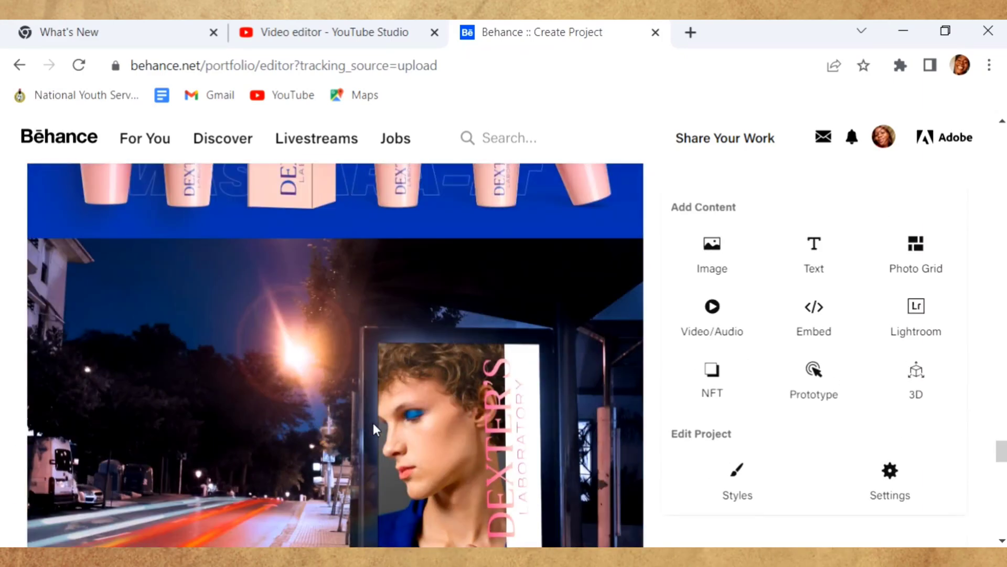
{"action": "scroll", "coordinate": [373, 423], "scroll_direction": "up", "scroll_amount": 10}
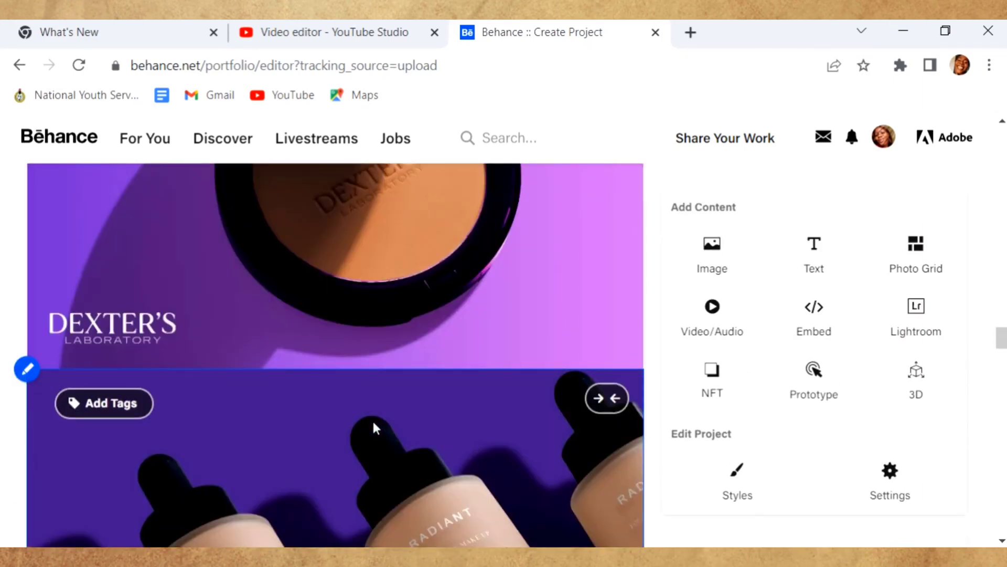
{"action": "scroll", "coordinate": [373, 420], "scroll_direction": "up", "scroll_amount": 10}
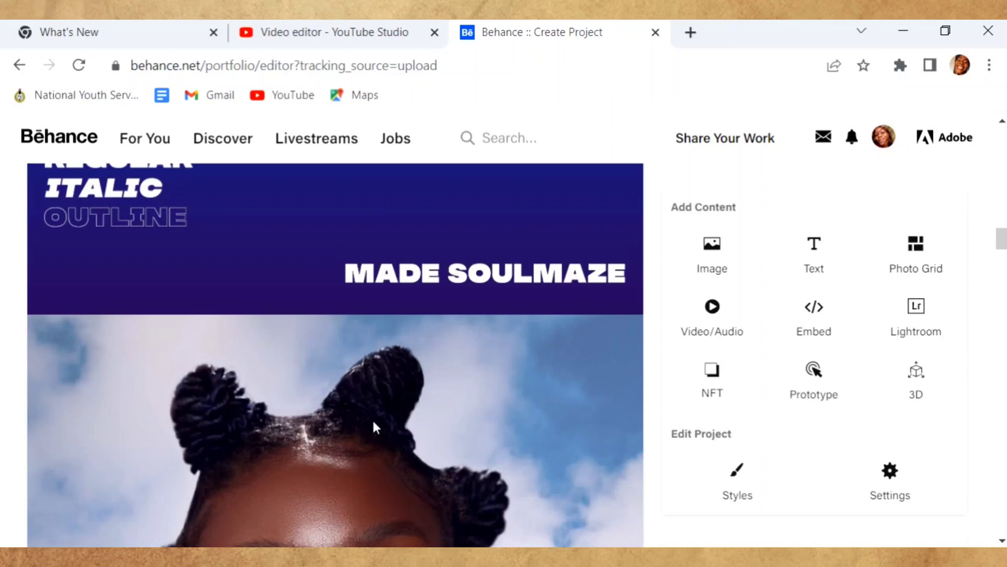
{"action": "scroll", "coordinate": [373, 419], "scroll_direction": "up", "scroll_amount": 10}
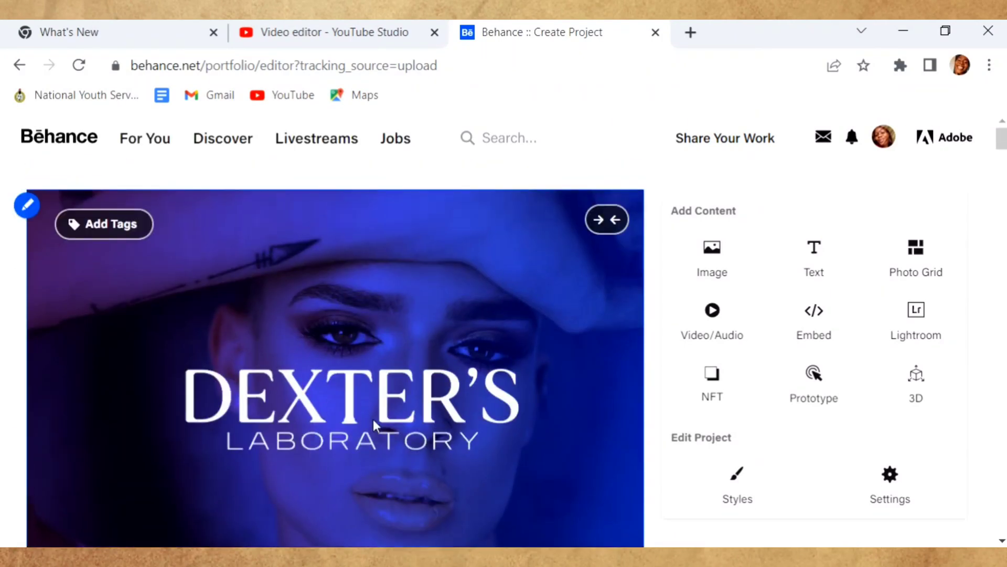
- Add the tag 'makeup' to the top DEXTER'S LABORATORY image and begin typing the next keyword
{"action": "left_click", "coordinate": [90, 225]}
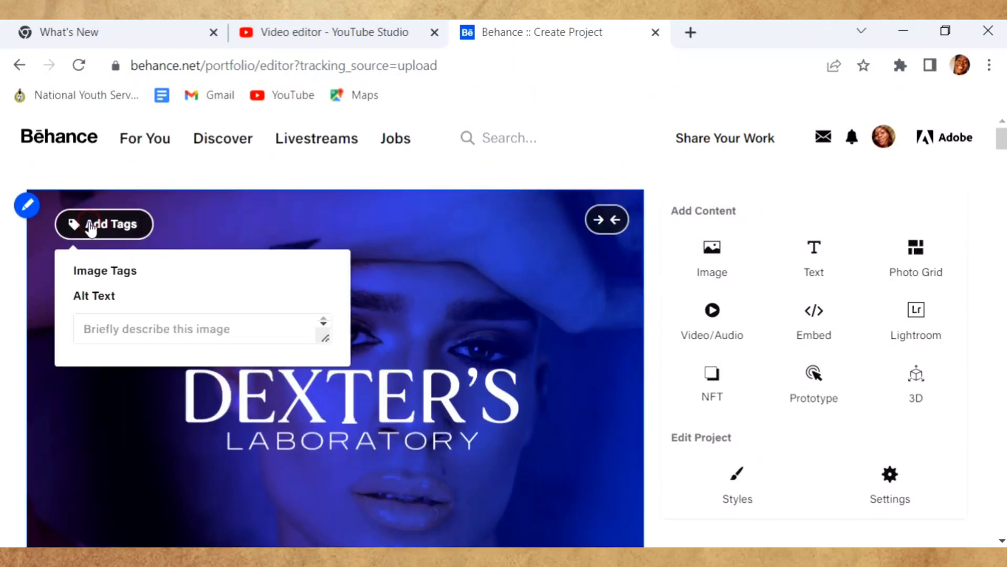
{"action": "left_click", "coordinate": [134, 304]}
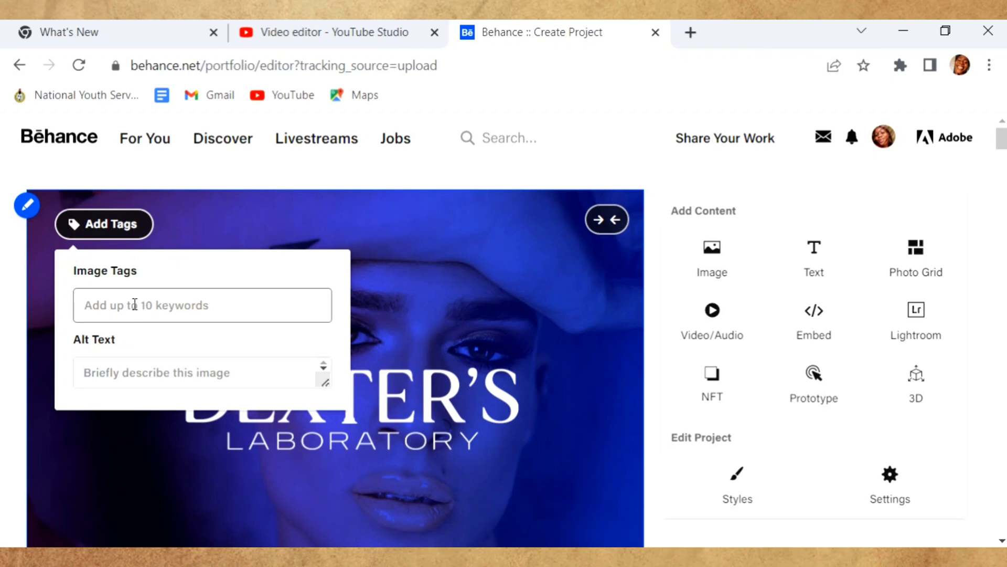
{"action": "left_click", "coordinate": [134, 305]}
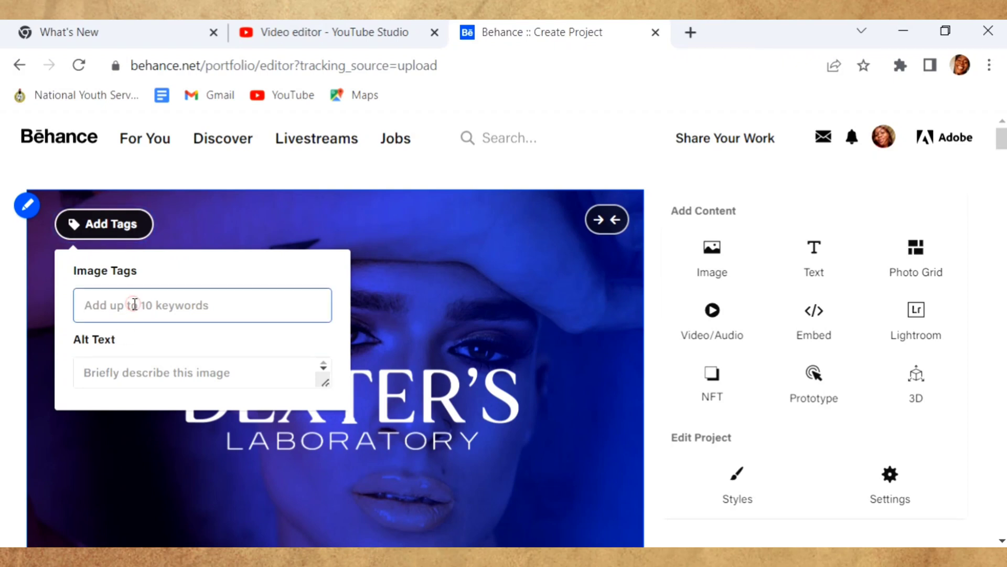
{"action": "type", "text": "ma"}
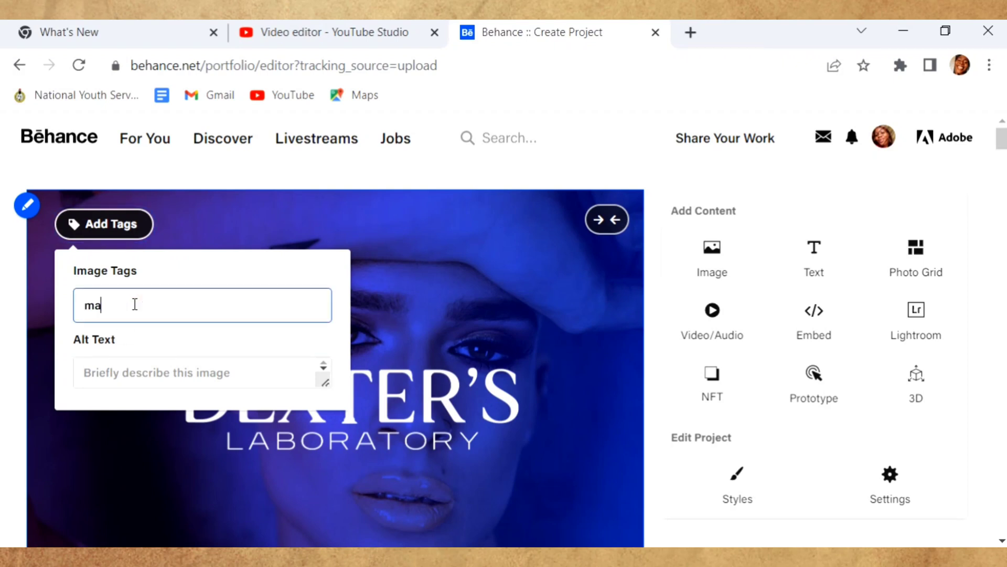
{"action": "type", "text": "kesu"}
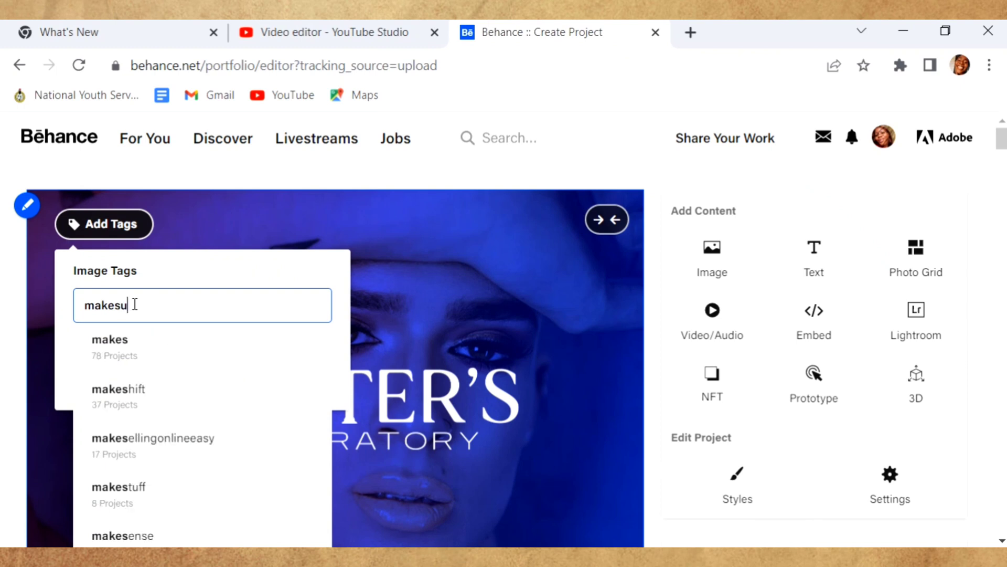
{"action": "type", "text": "p"}
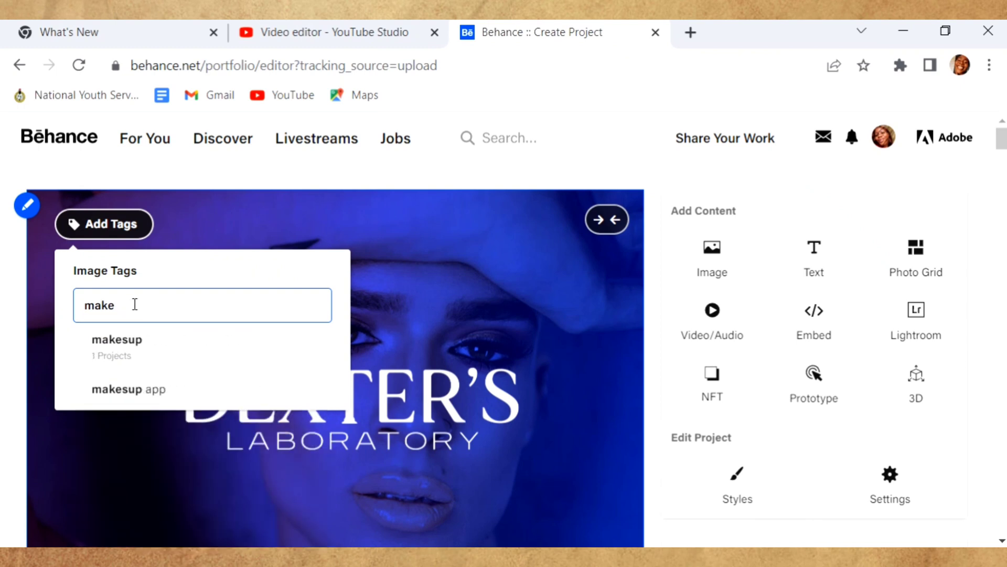
{"action": "type", "text": "up"}
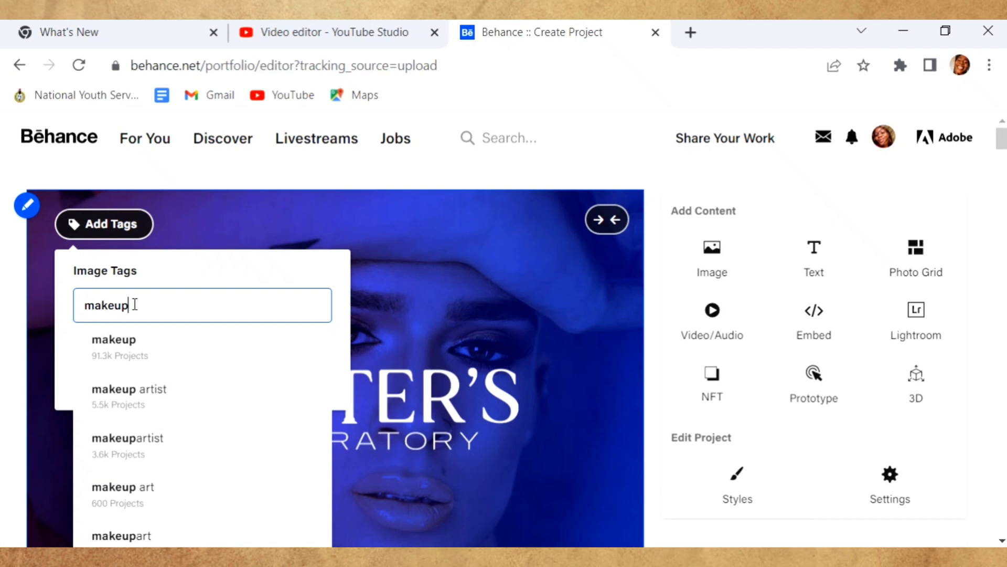
{"action": "type", "text": " b"}
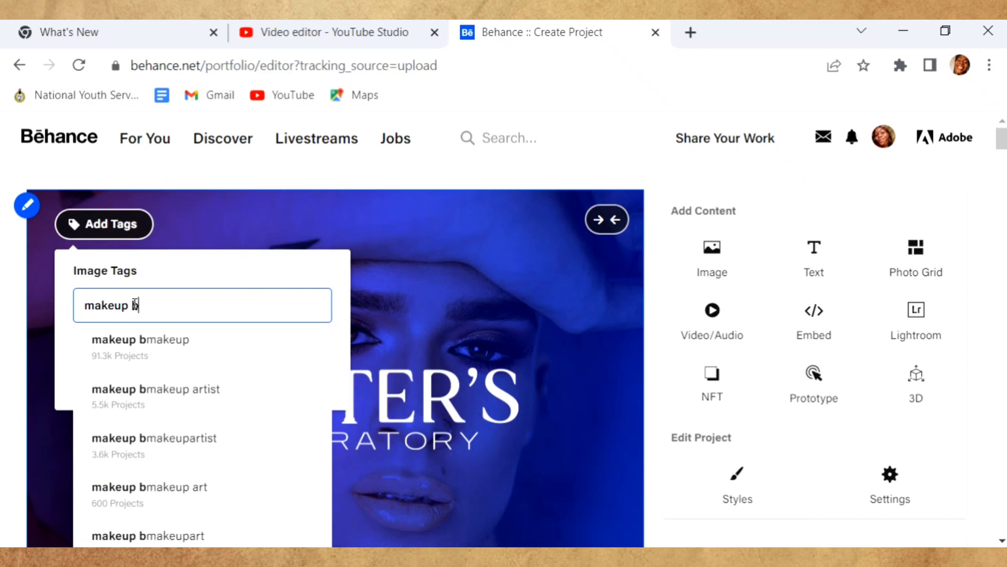
{"action": "type", "text": "r"}
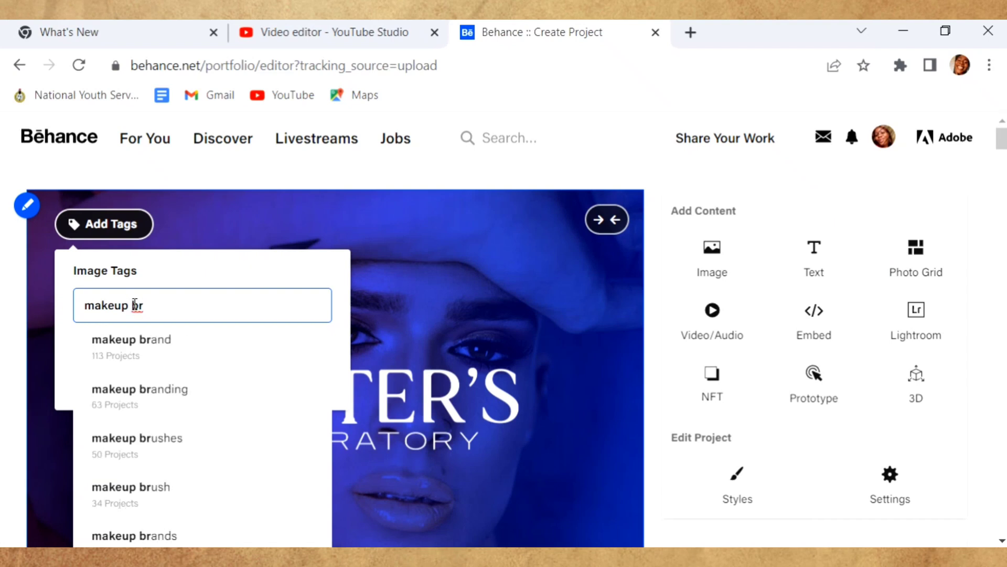
{"action": "scroll", "coordinate": [134, 305], "scroll_direction": "down", "scroll_amount": 3}
{"action": "scroll", "coordinate": [137, 396], "scroll_direction": "up", "scroll_amount": 3}
{"action": "key", "text": "BackSpace"}
{"action": "key", "text": "BackSpace"}
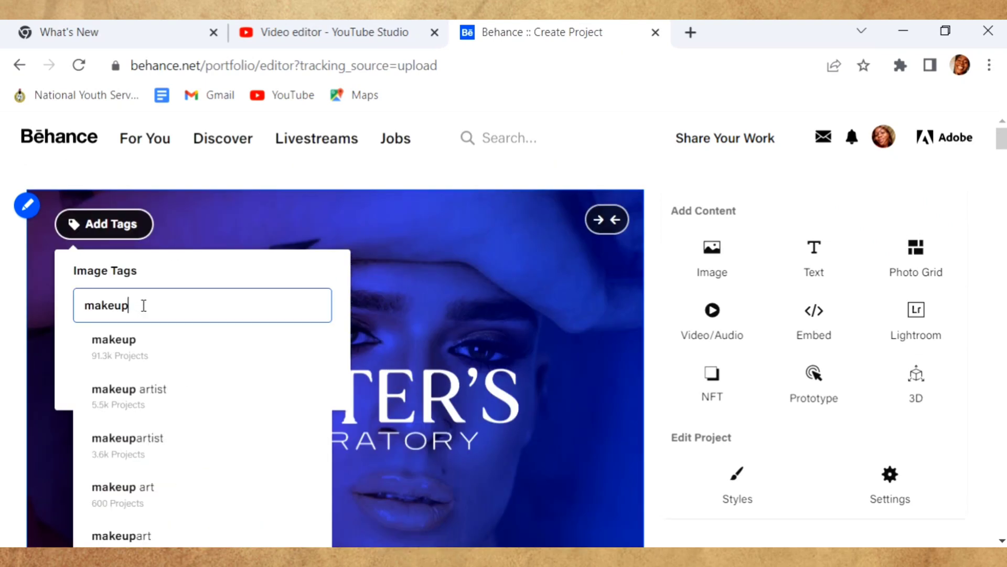
{"action": "key", "text": "Return"}
{"action": "type", "text": "cosmect"}
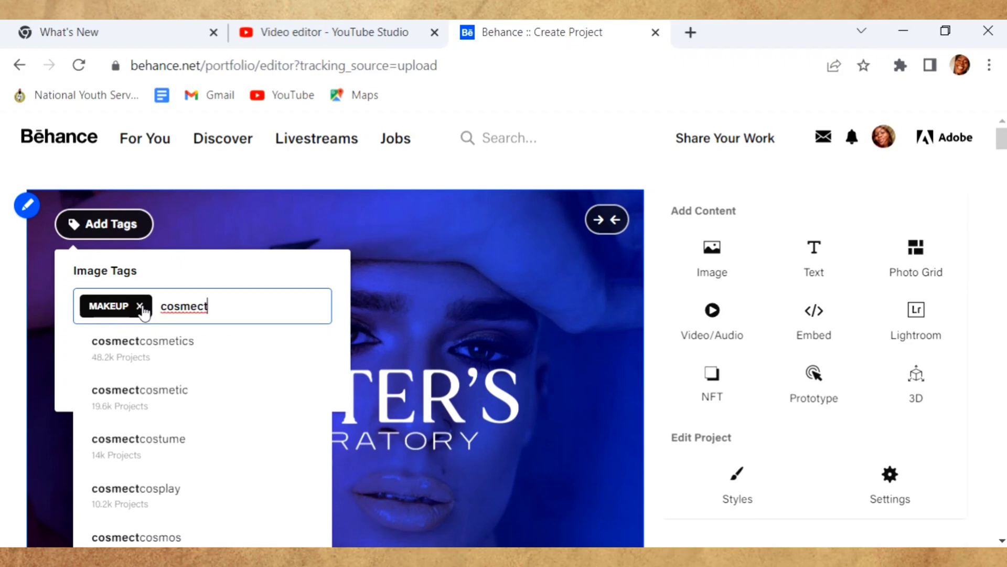
{"action": "scroll", "coordinate": [3, 432], "scroll_direction": "down", "scroll_amount": 15}
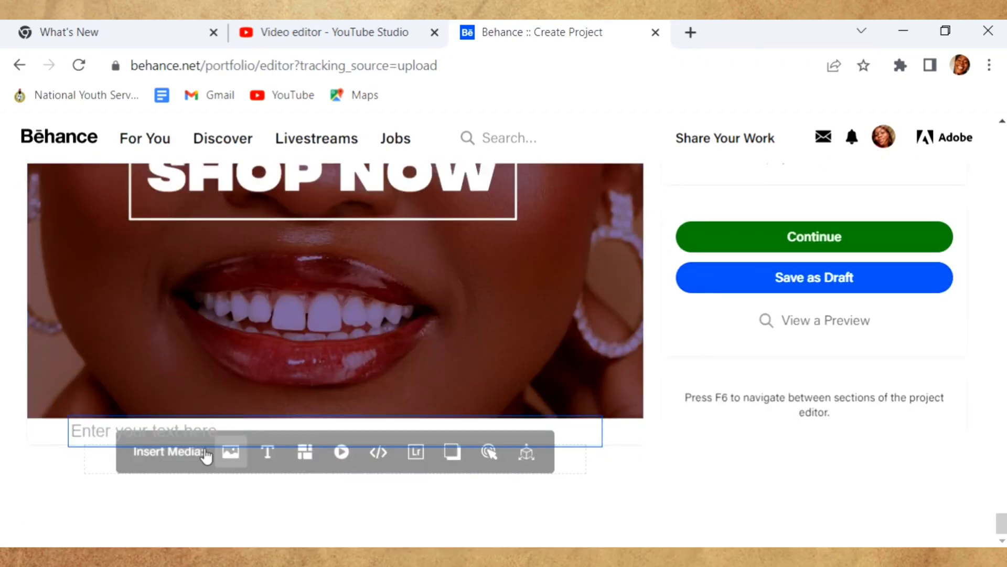
- Add a closing text block: 'Thanks for viewing!', 'Want me on your project?' and a contact e-mail
{"action": "left_click", "coordinate": [79, 430]}
{"action": "type", "text": "Thanks for viewing"}
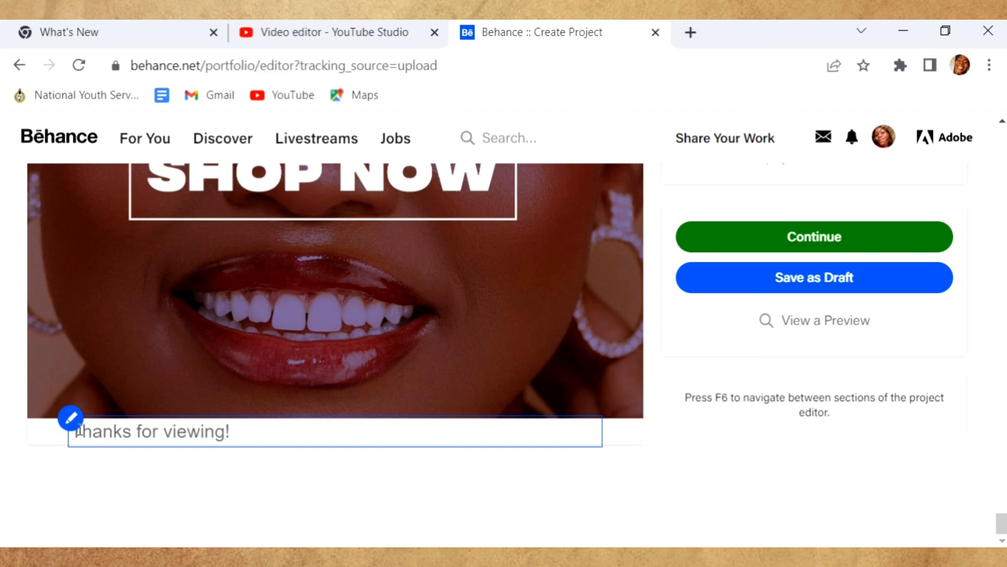
{"action": "type", "text": "!"}
{"action": "key", "text": "Return"}
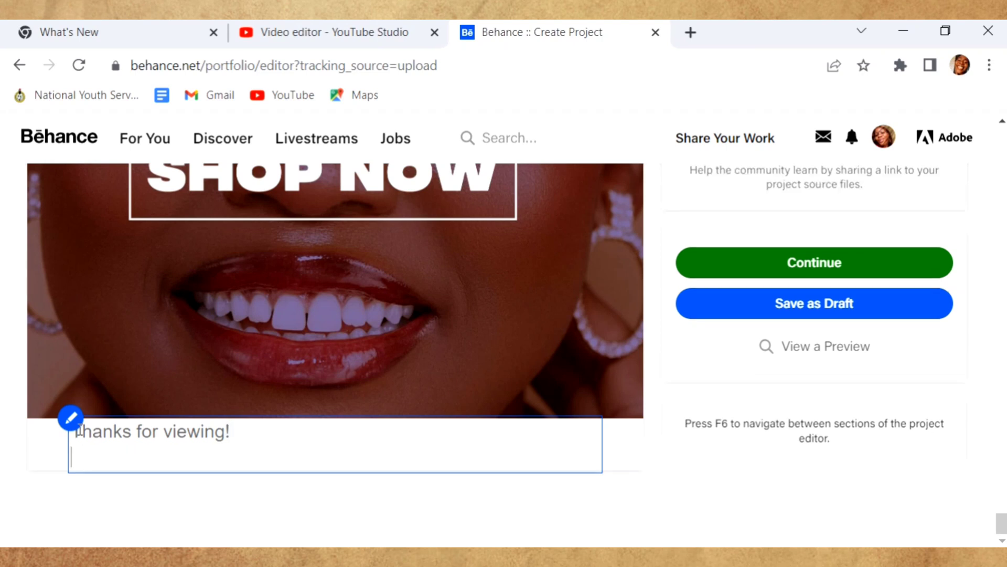
{"action": "type", "text": "Want me on your p"}
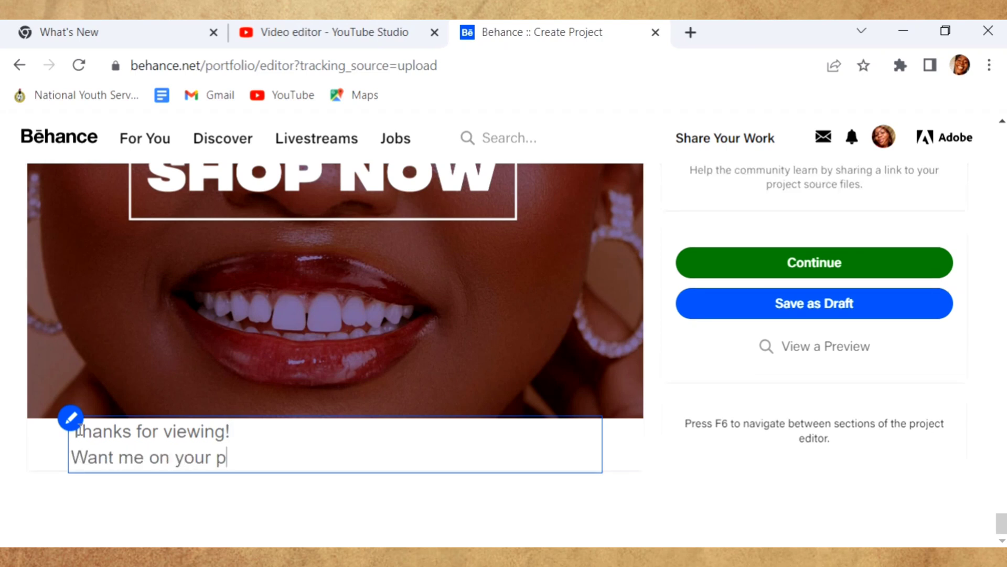
{"action": "type", "text": "roject"}
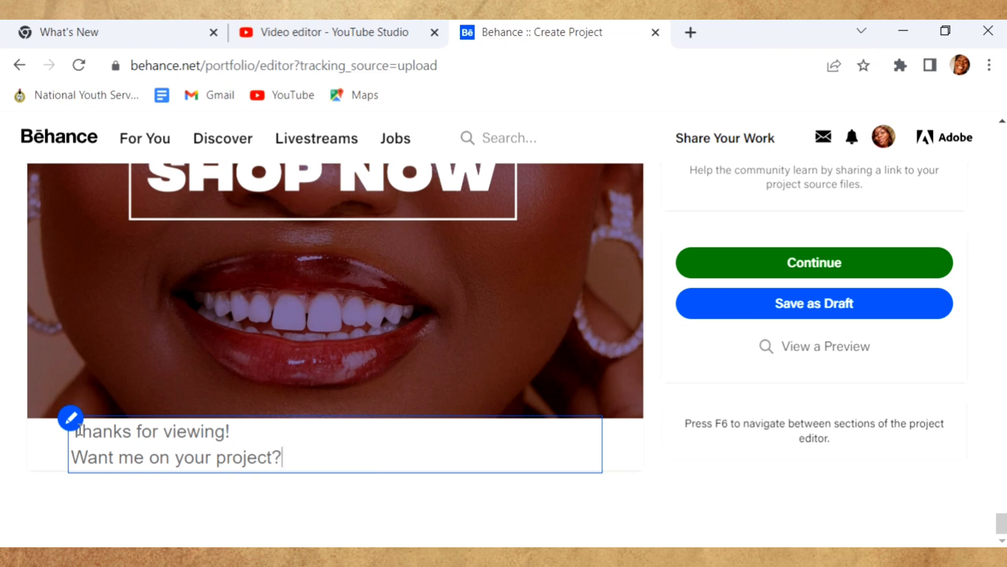
{"action": "type", "text": "?"}
{"action": "key", "text": "Return"}
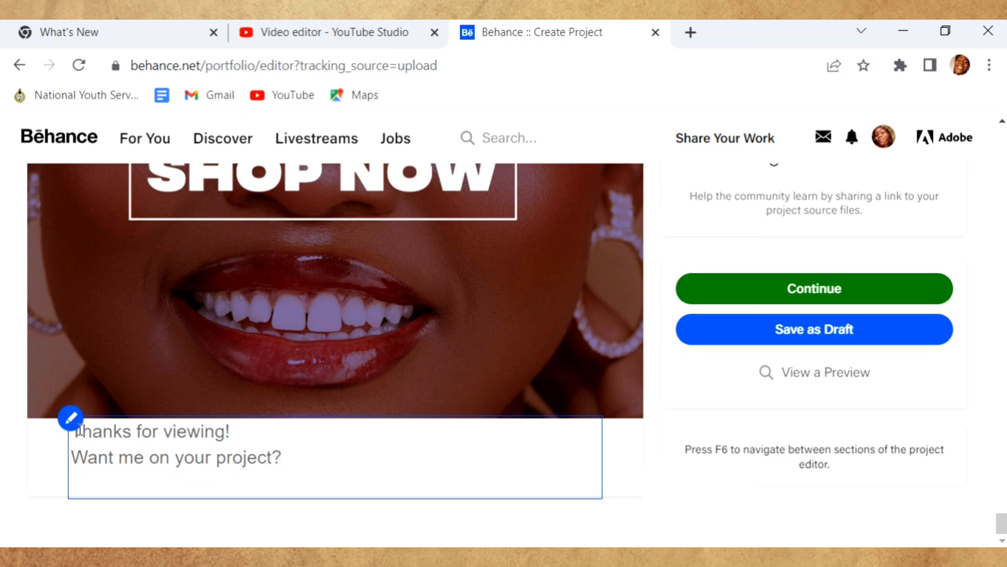
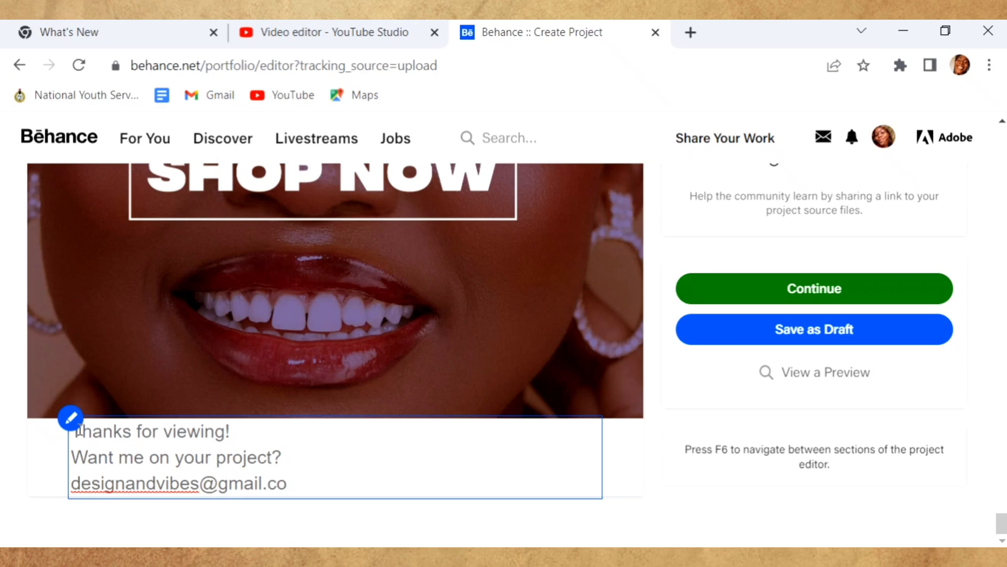
- Set the closing text to font size 18 and centre-align it
{"action": "left_click_drag", "start_coordinate": [299, 505], "coordinate": [102, 423]}
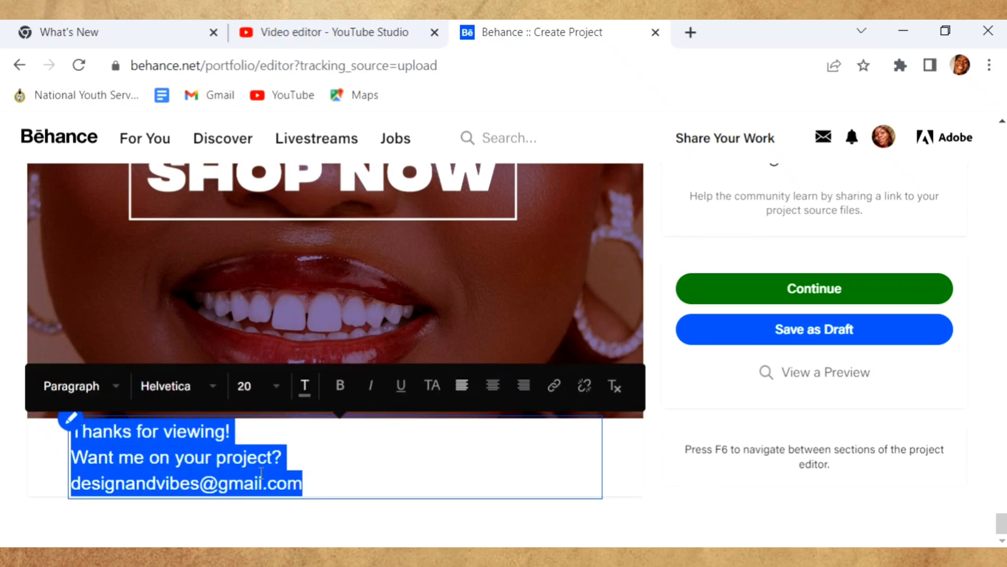
{"action": "left_click", "coordinate": [276, 388]}
{"action": "left_click", "coordinate": [262, 536]}
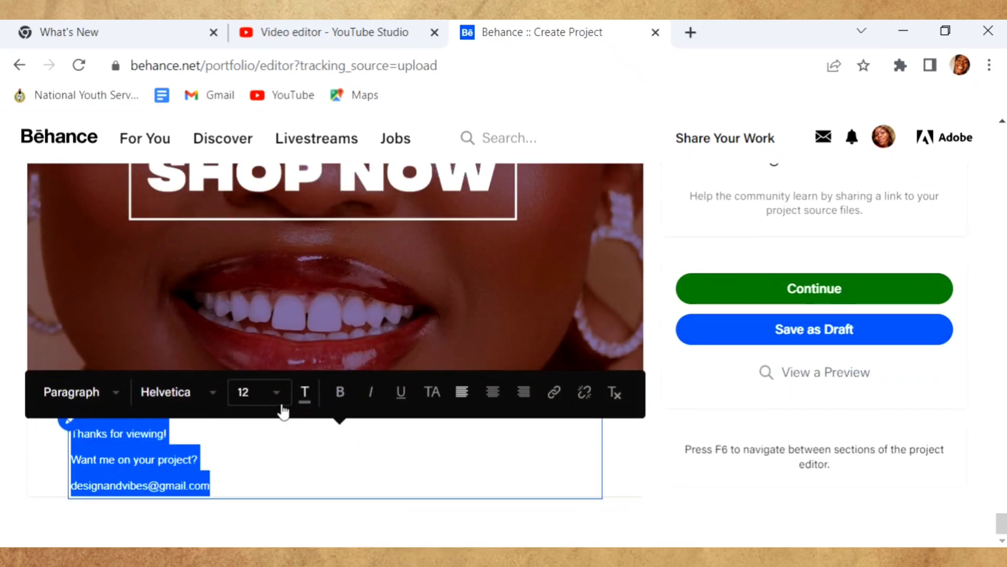
{"action": "left_click", "coordinate": [282, 405]}
{"action": "scroll", "coordinate": [375, 452], "scroll_direction": "down", "scroll_amount": 3}
{"action": "left_click", "coordinate": [340, 453]}
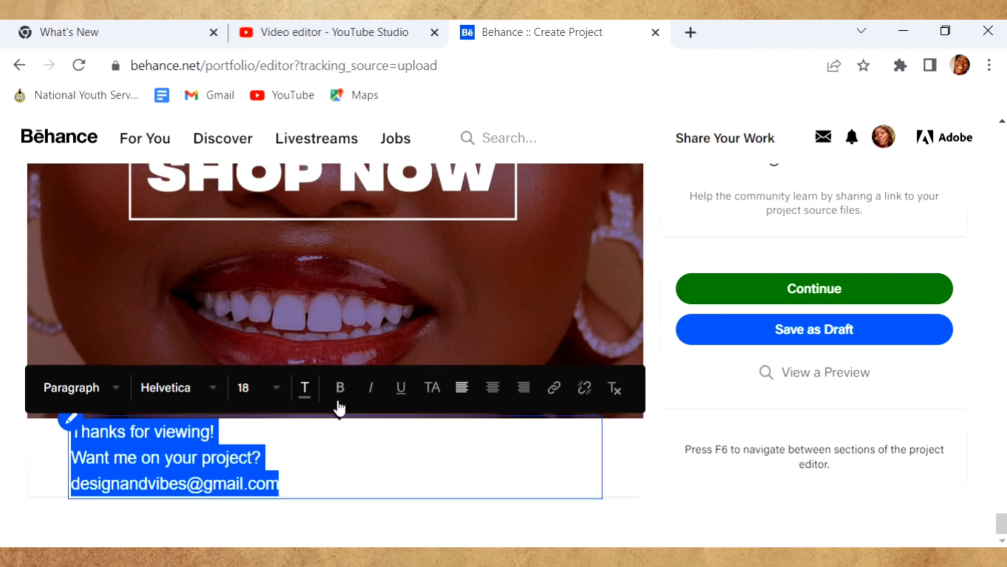
{"action": "left_click", "coordinate": [493, 391]}
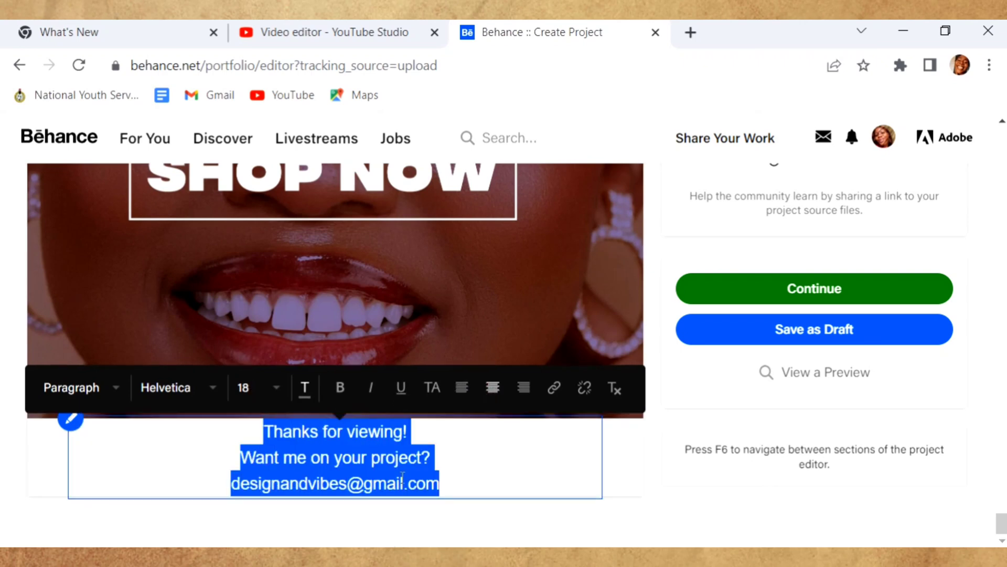
- Continue to the publishing details and enter the title 'DEXTER'S LAB | MAKE UP BRAND'
{"action": "left_click", "coordinate": [857, 295]}
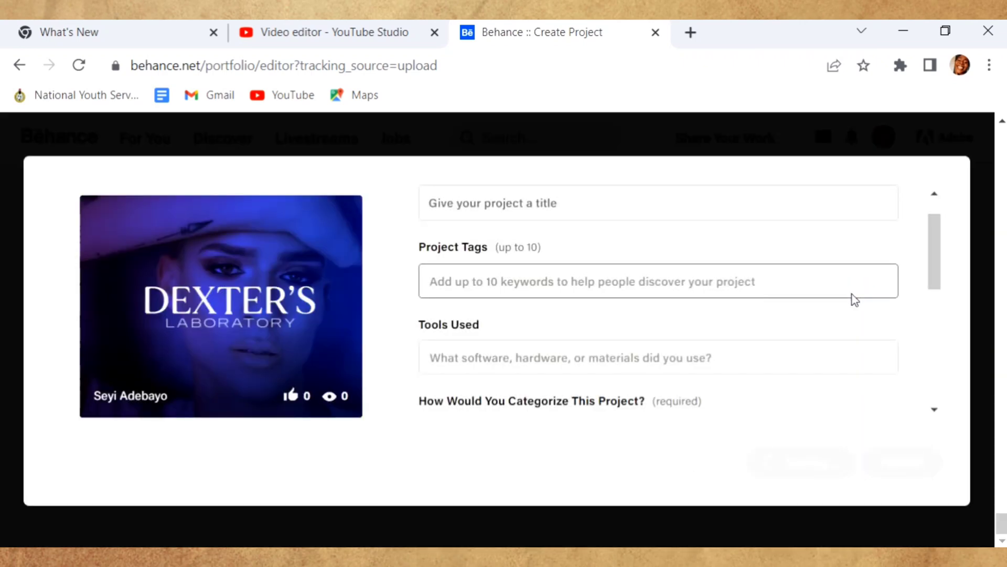
{"action": "left_click", "coordinate": [466, 203]}
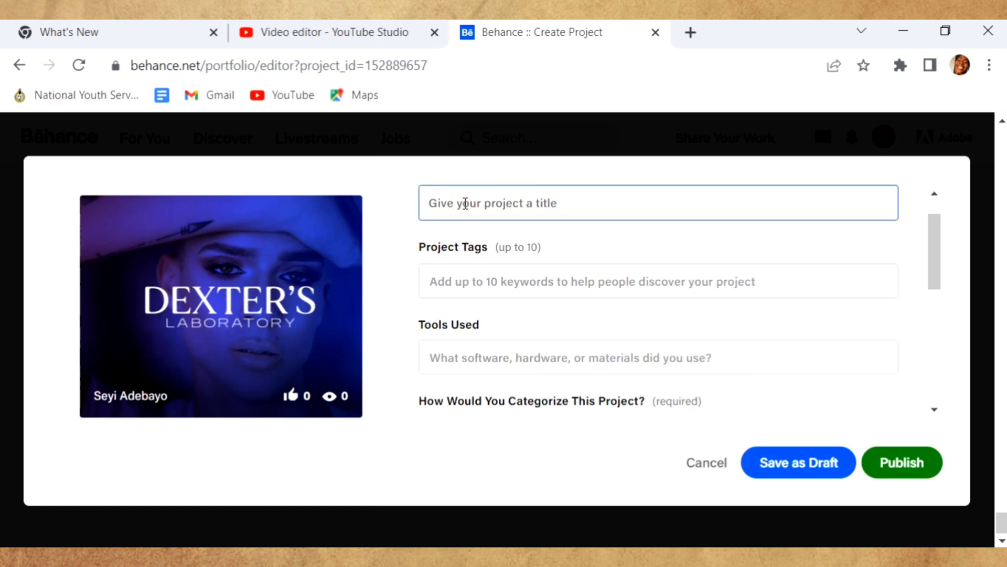
{"action": "type", "text": "DEXTER"}
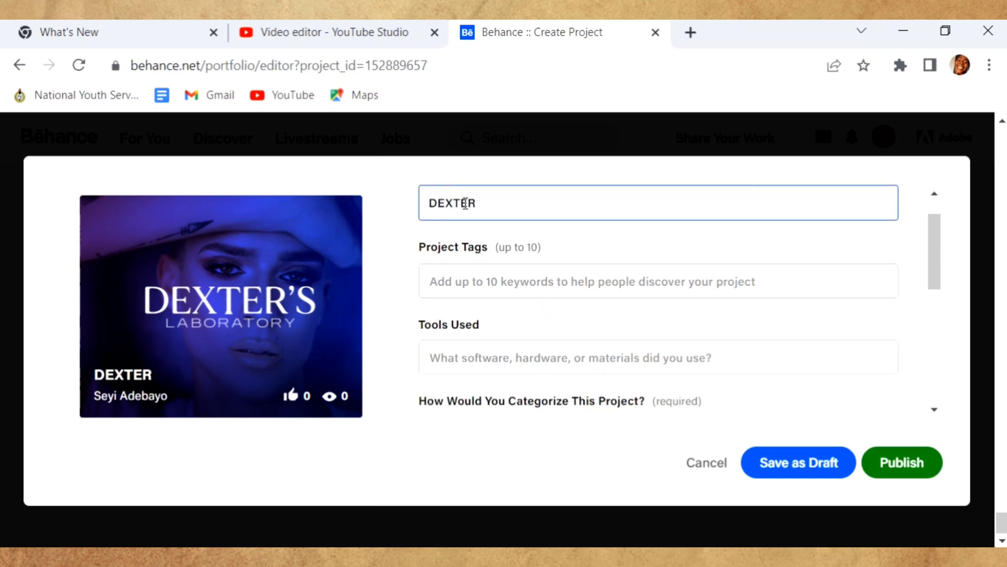
{"action": "type", "text": "'S LABOR"}
{"action": "key", "text": "BackSpace"}
{"action": "key", "text": "BackSpace"}
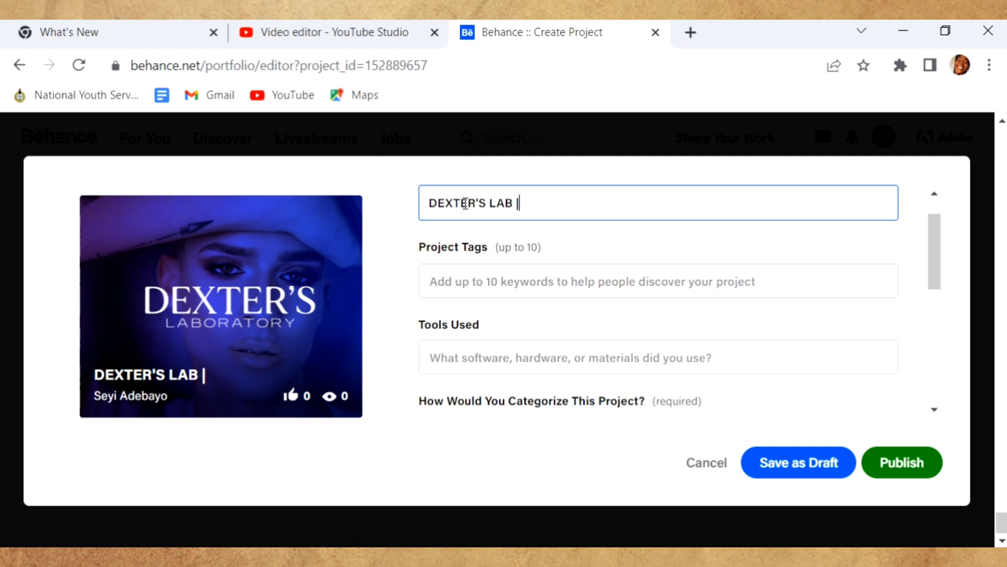
{"action": "type", "text": "ANDI"}
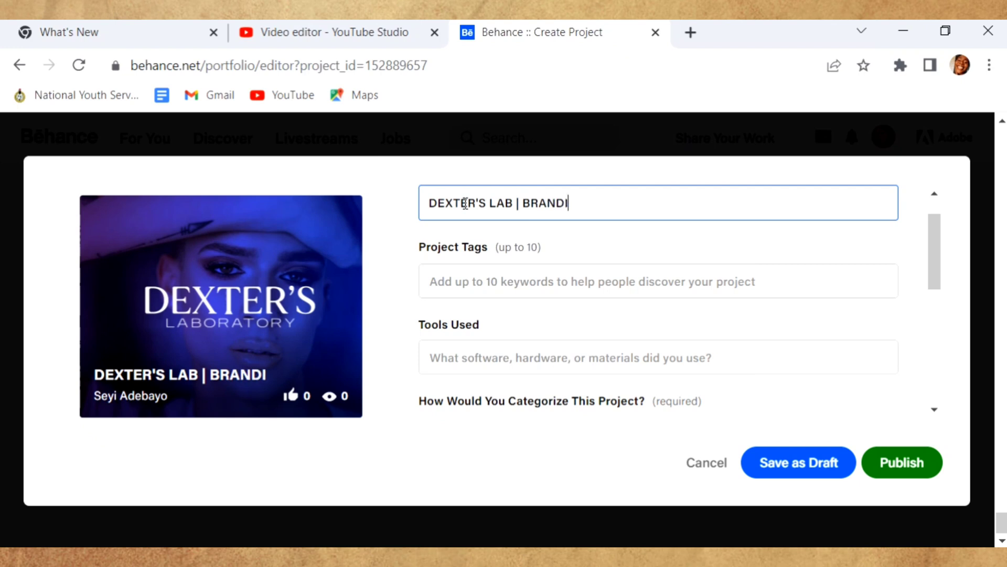
{"action": "type", "text": "NGMAKE UP"}
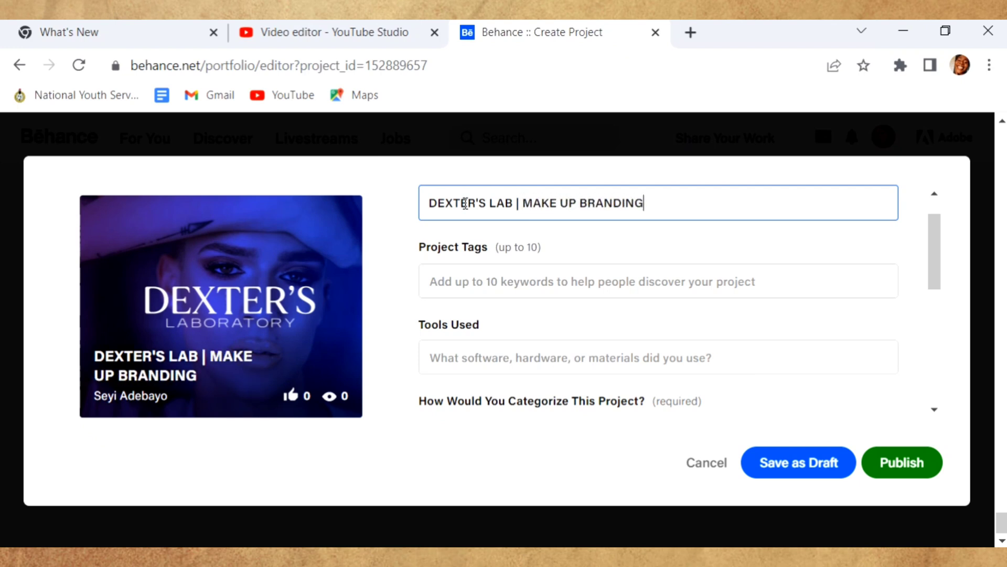
{"action": "key", "text": "BackSpace"}
{"action": "key", "text": "BackSpace"}
{"action": "key", "text": "BackSpace"}
- Add beauty tags to the project, including the suggested MAKEUP PACKAGING tag
{"action": "left_click", "coordinate": [477, 286]}
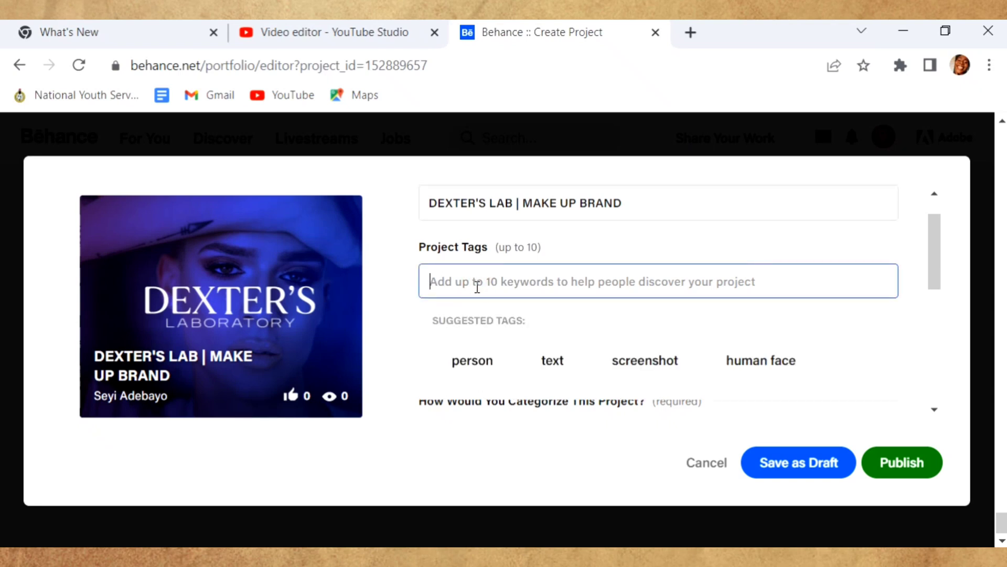
{"action": "type", "text": "BE"}
{"action": "key", "text": "BackSpace"}
{"action": "key", "text": "BackSpace"}
{"action": "type", "text": "beauty"}
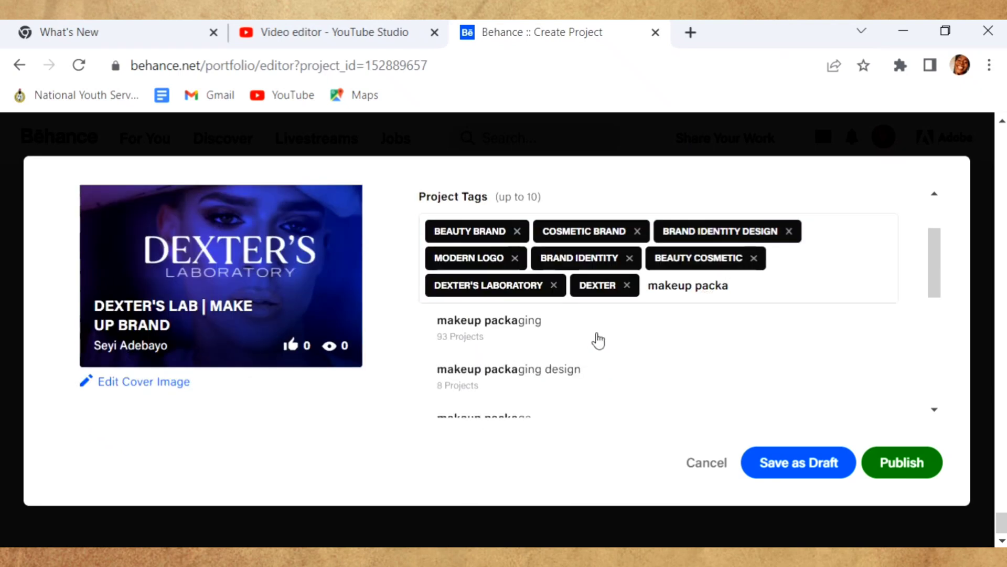
{"action": "left_click", "coordinate": [598, 341]}
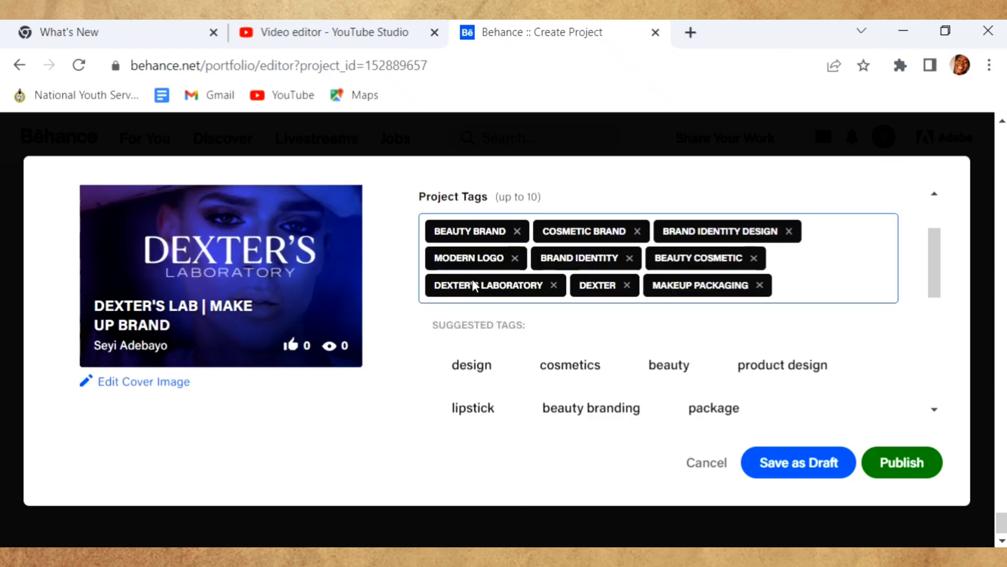
- Confirm Graphic Design remains the category and publish the project
{"action": "scroll", "coordinate": [717, 358], "scroll_direction": "down", "scroll_amount": 5}
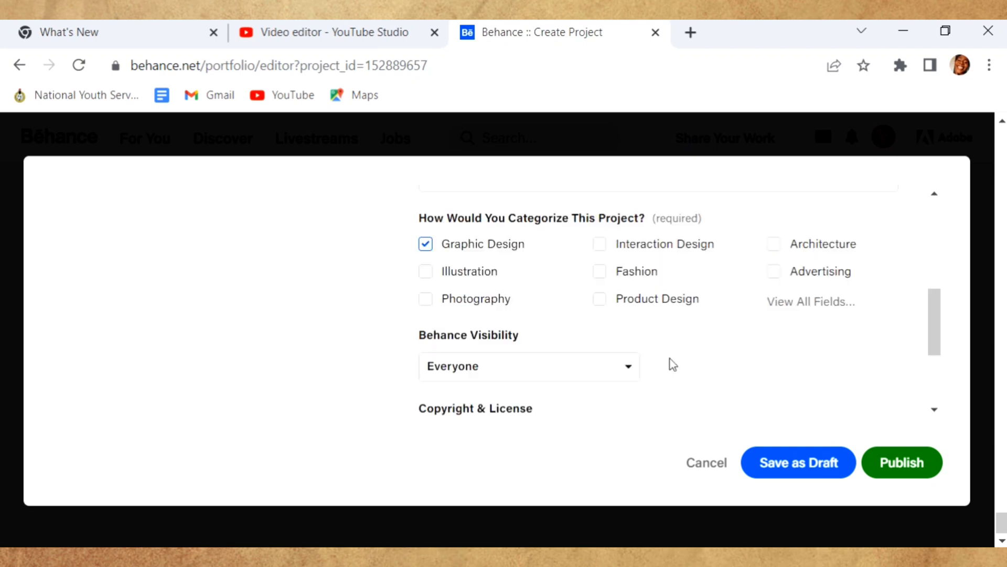
{"action": "scroll", "coordinate": [673, 364], "scroll_direction": "down", "scroll_amount": 3}
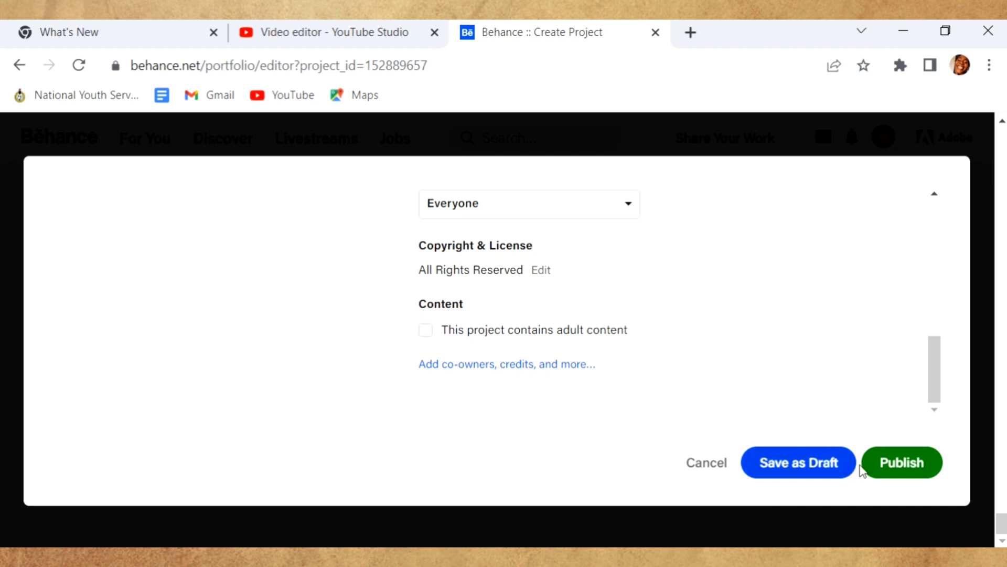
{"action": "left_click", "coordinate": [900, 462]}
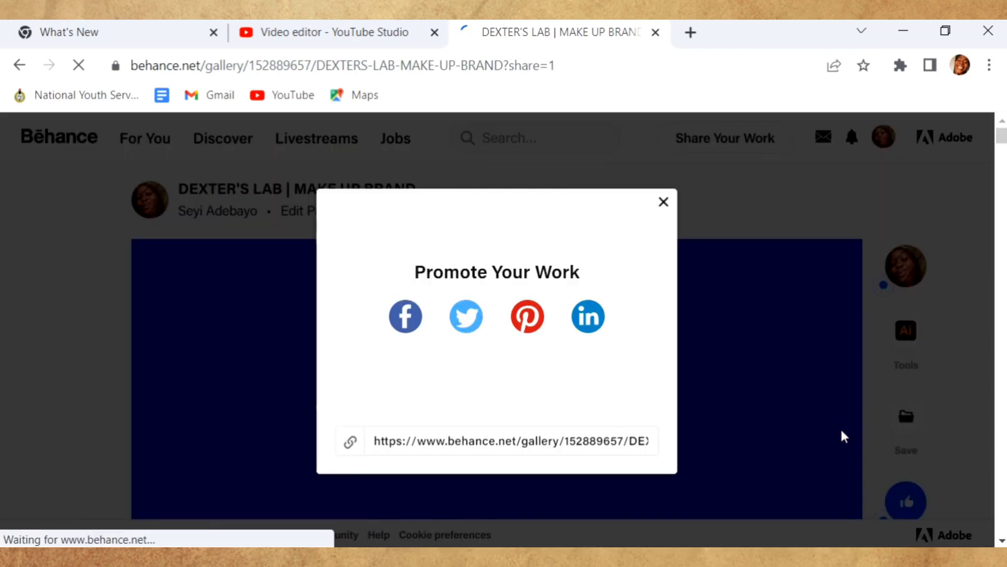
- Dismiss the Promote Your Work popup and scroll the live page down to its tags, tools and Creative Fields
{"action": "left_click", "coordinate": [841, 435]}
{"action": "mouse_move", "coordinate": [913, 257]}
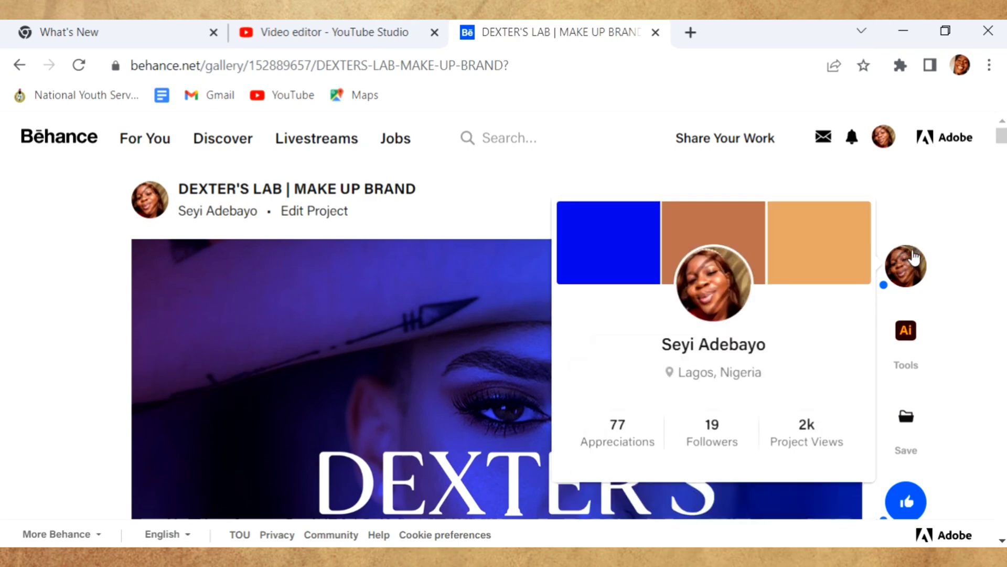
{"action": "scroll", "coordinate": [925, 234], "scroll_direction": "down", "scroll_amount": 10}
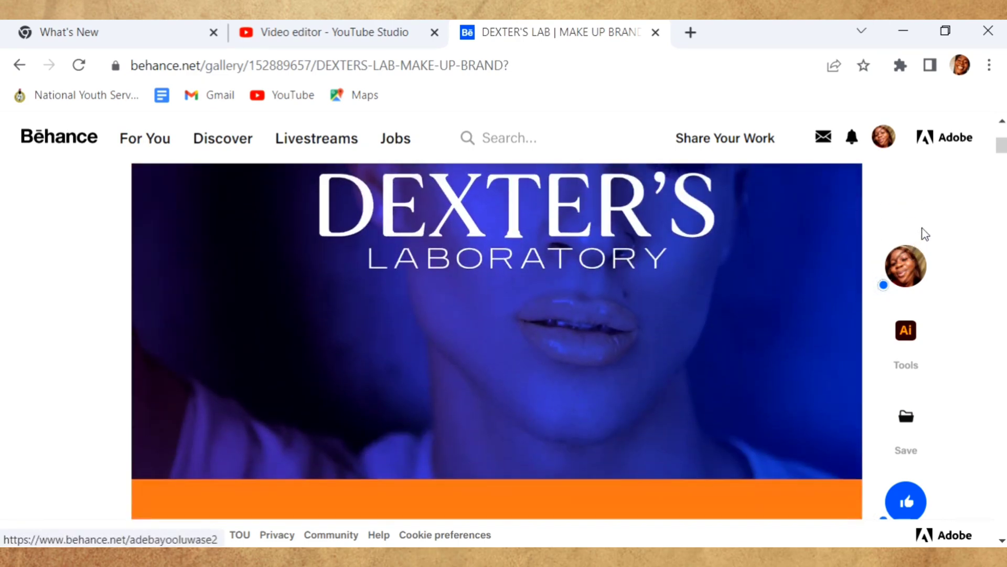
{"action": "scroll", "coordinate": [925, 234], "scroll_direction": "down", "scroll_amount": 12}
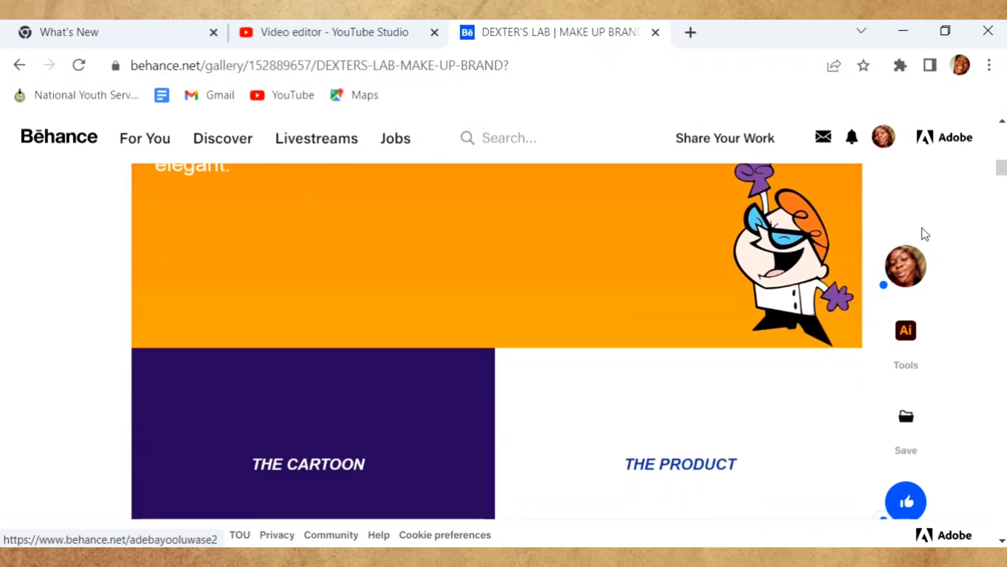
{"action": "scroll", "coordinate": [925, 234], "scroll_direction": "down", "scroll_amount": 6}
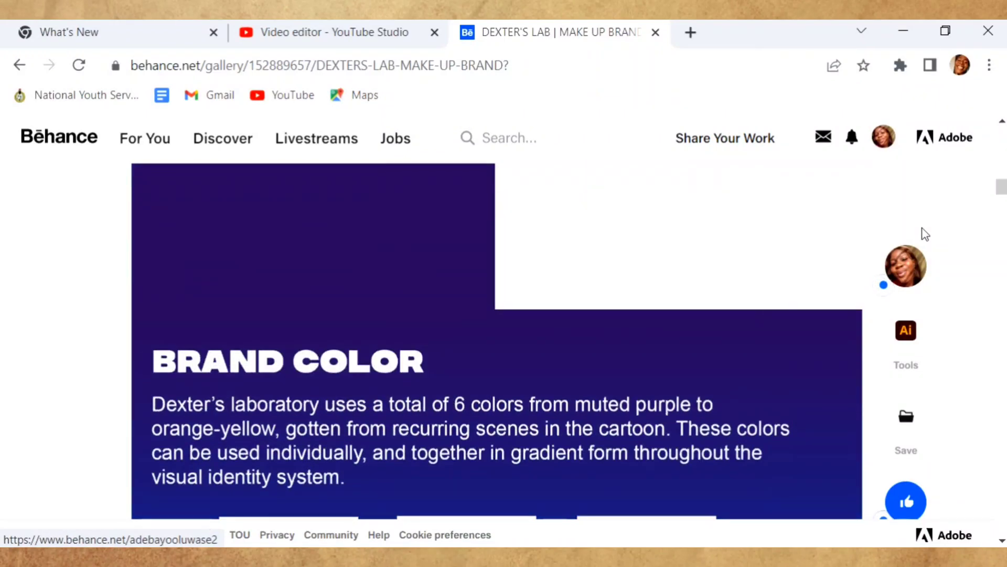
{"action": "scroll", "coordinate": [925, 234], "scroll_direction": "down", "scroll_amount": 12}
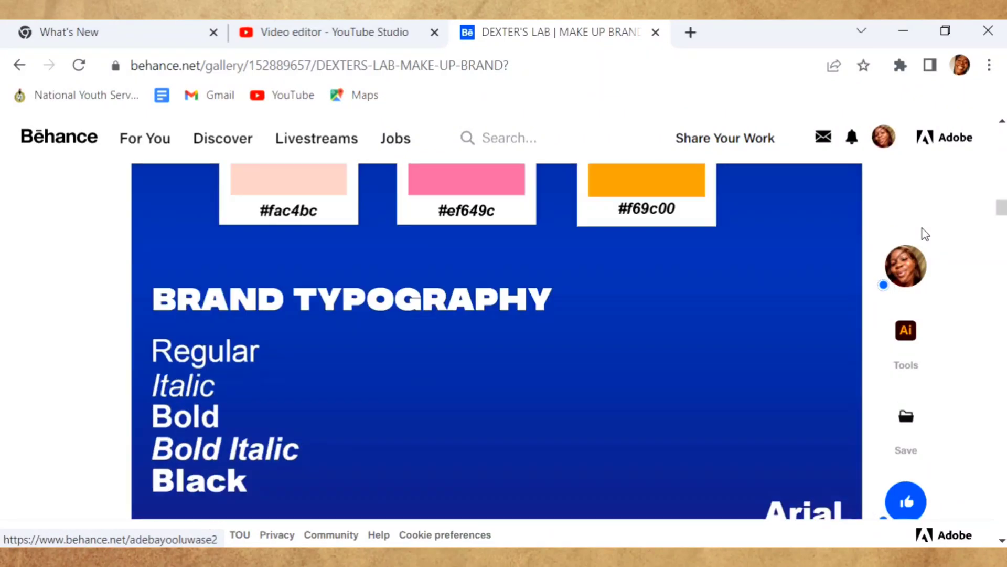
{"action": "scroll", "coordinate": [925, 234], "scroll_direction": "down", "scroll_amount": 12}
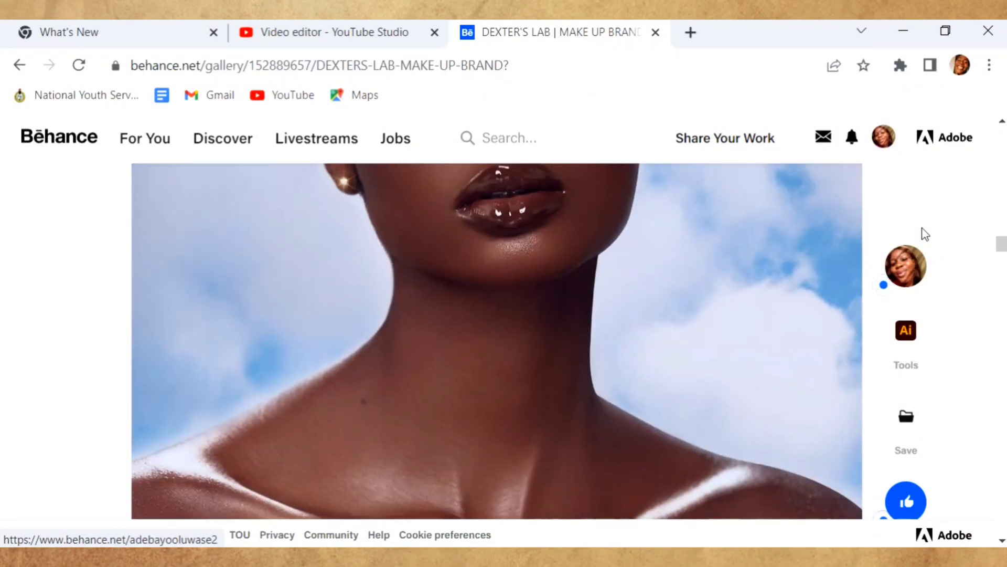
{"action": "scroll", "coordinate": [925, 234], "scroll_direction": "down", "scroll_amount": 12}
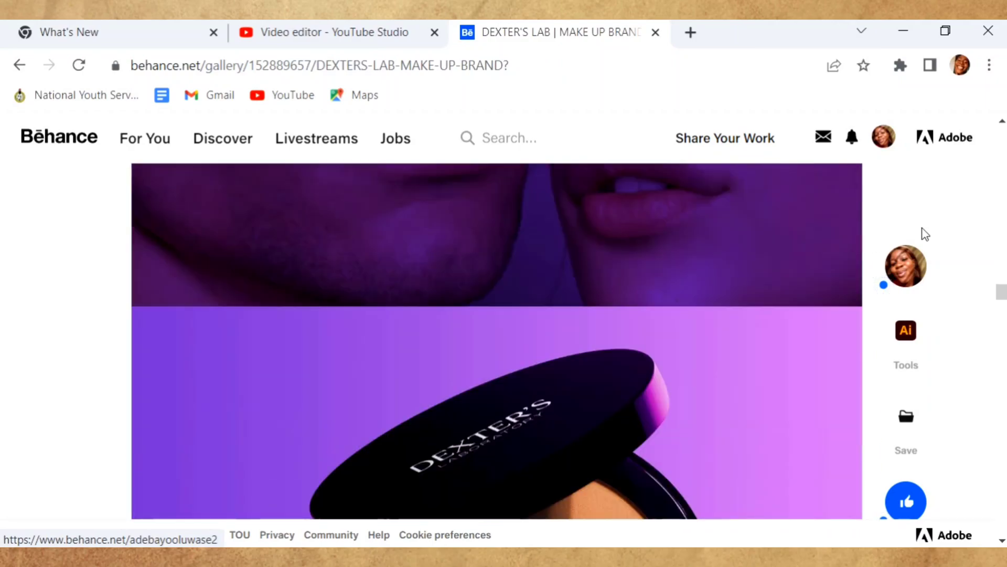
{"action": "scroll", "coordinate": [925, 234], "scroll_direction": "down", "scroll_amount": 12}
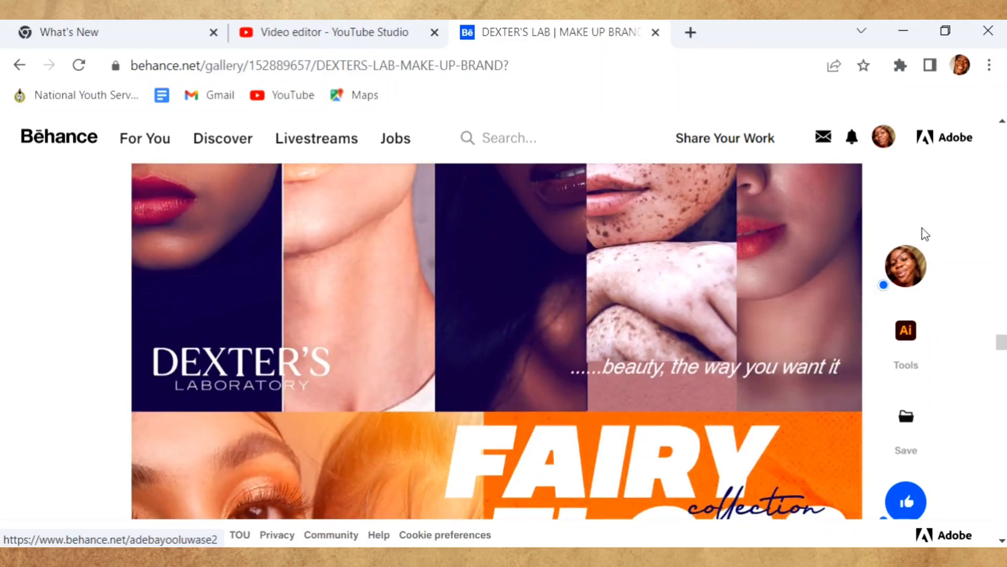
{"action": "scroll", "coordinate": [925, 234], "scroll_direction": "down", "scroll_amount": 12}
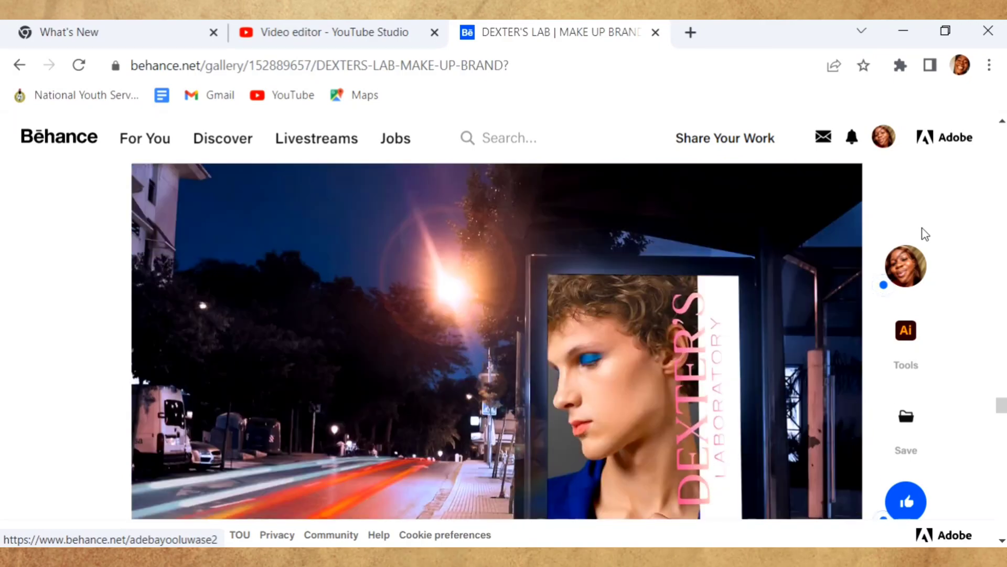
{"action": "scroll", "coordinate": [925, 234], "scroll_direction": "down", "scroll_amount": 12}
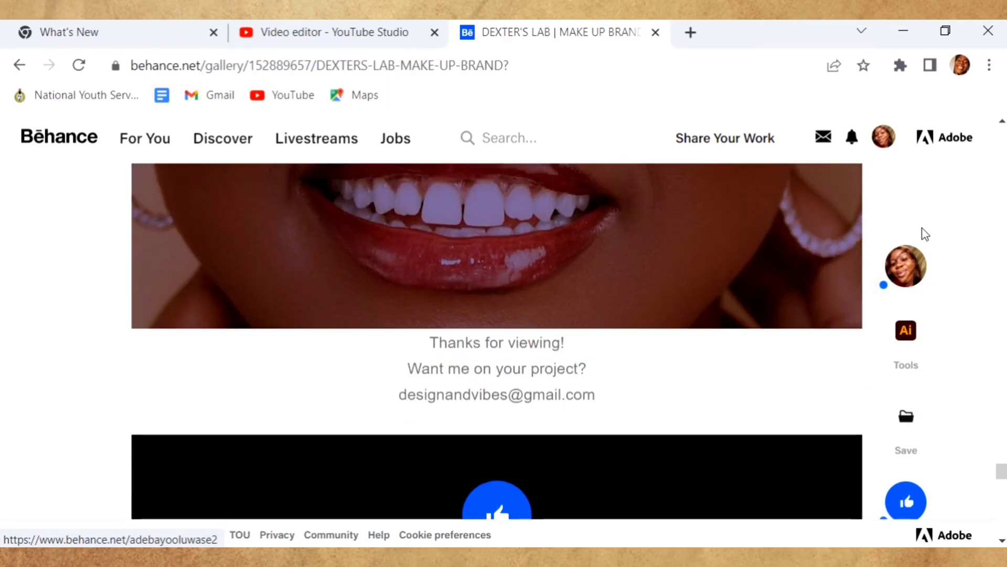
{"action": "scroll", "coordinate": [925, 234], "scroll_direction": "up", "scroll_amount": 5}
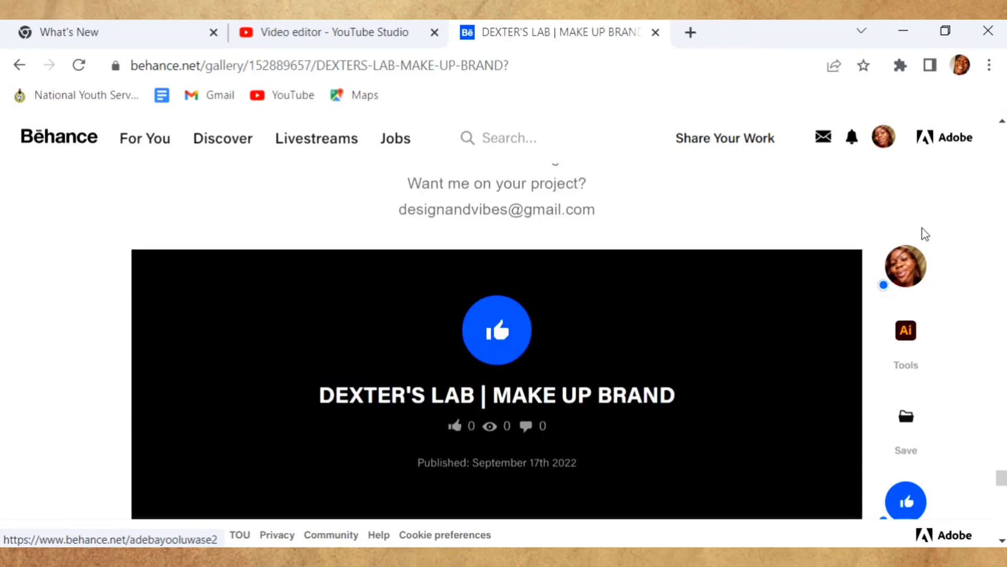
{"action": "scroll", "coordinate": [925, 234], "scroll_direction": "down", "scroll_amount": 10}
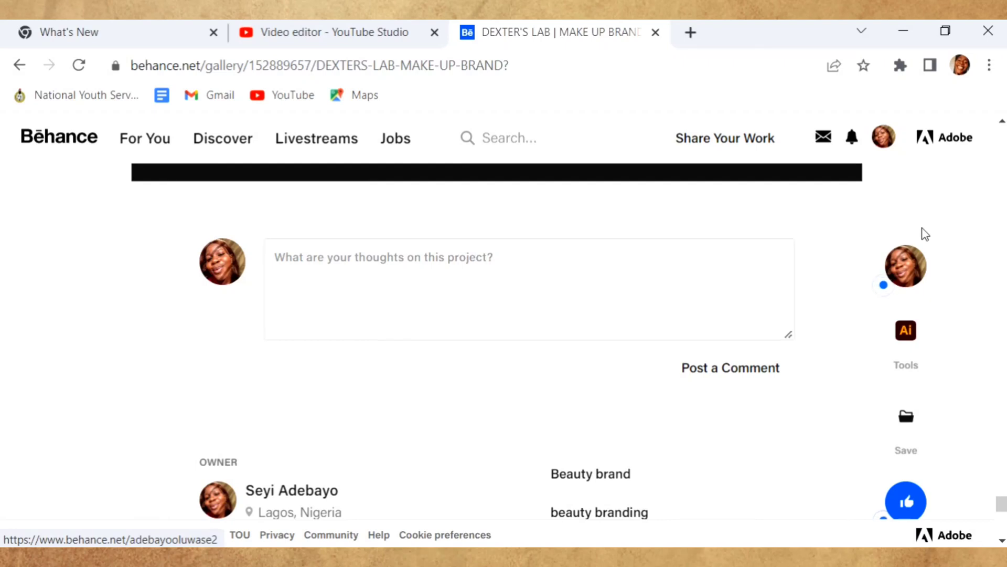
{"action": "scroll", "coordinate": [925, 234], "scroll_direction": "down", "scroll_amount": 5}
{"action": "scroll", "coordinate": [925, 234], "scroll_direction": "down", "scroll_amount": 3}
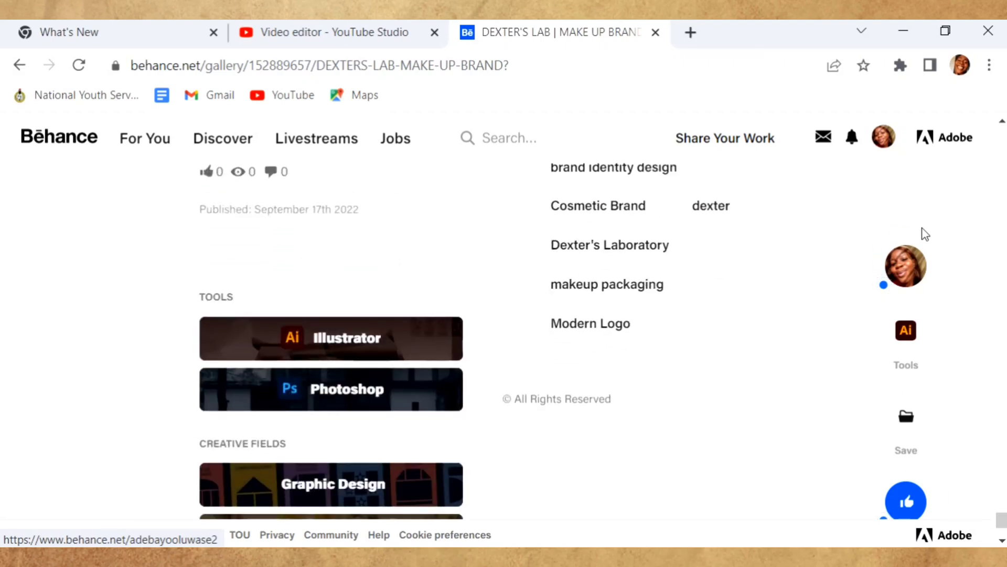
{"action": "scroll", "coordinate": [925, 234], "scroll_direction": "down", "scroll_amount": 3}
{"action": "scroll", "coordinate": [924, 232], "scroll_direction": "up", "scroll_amount": 15}
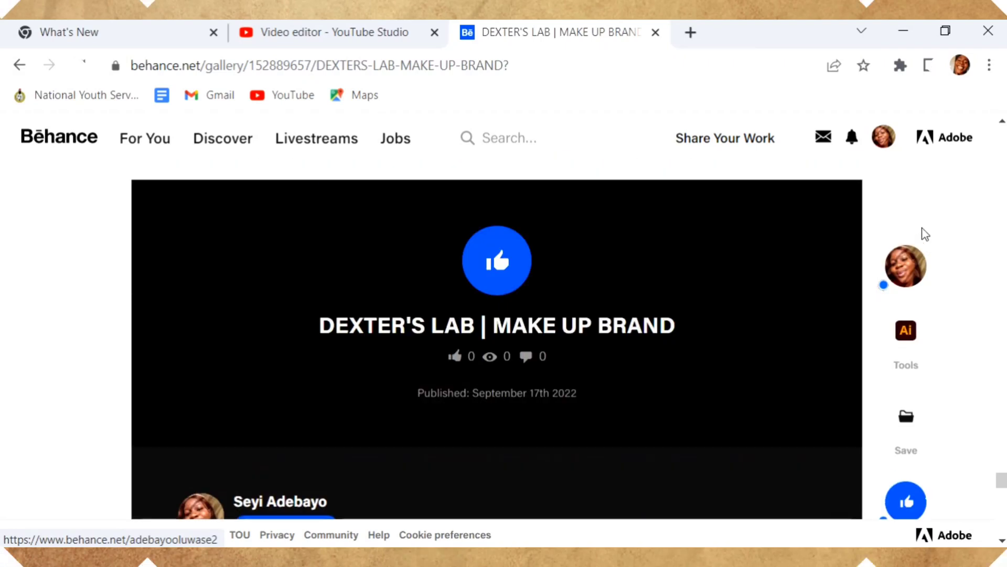